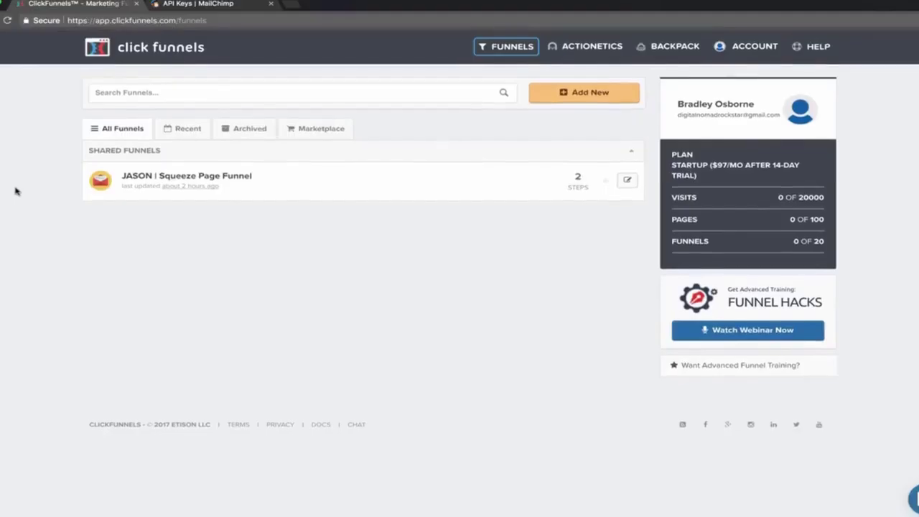
Start a new funnel from the Funnels menu and browse the Cookbook's funnel types
scroll(22, 193, "down", 1)
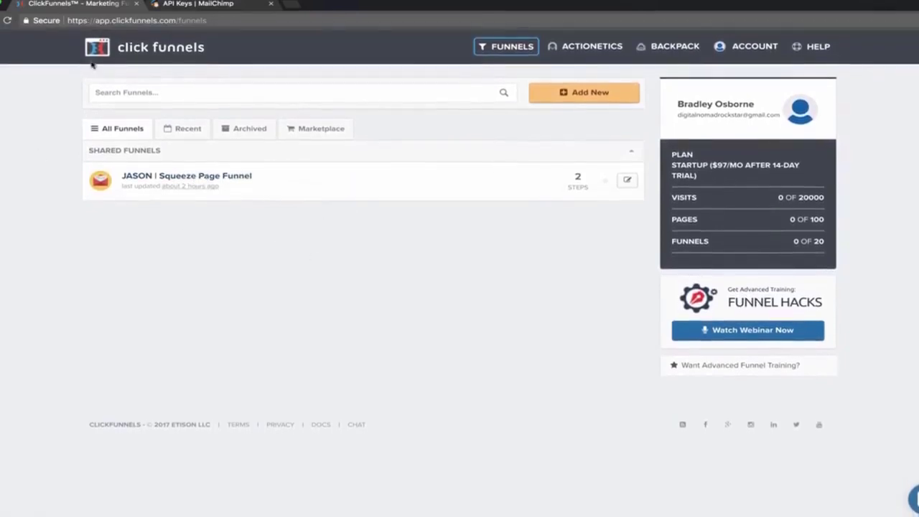
left_click(165, 48)
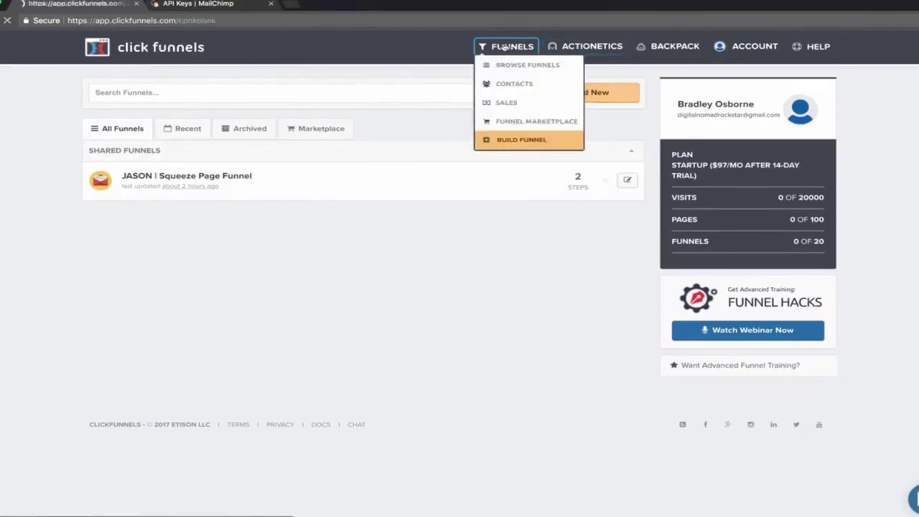
scroll(94, 240, "down", 3)
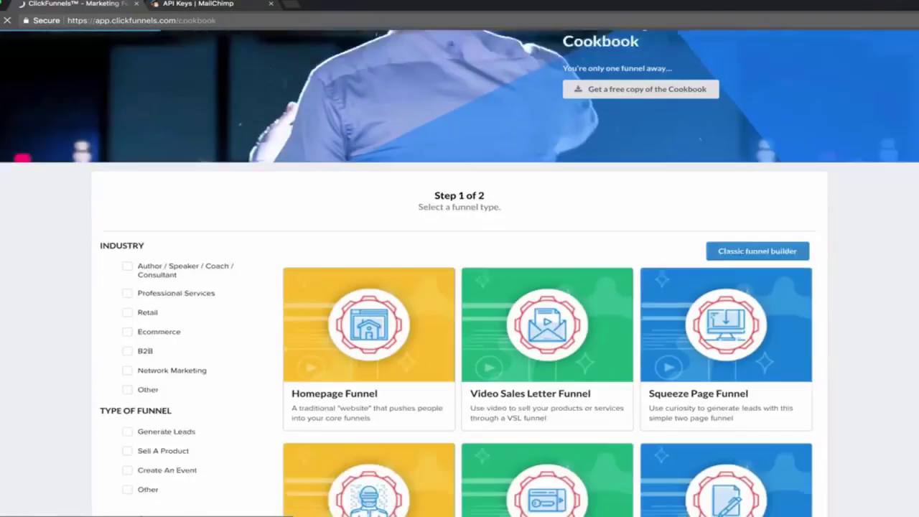
scroll(562, 265, "down", 2)
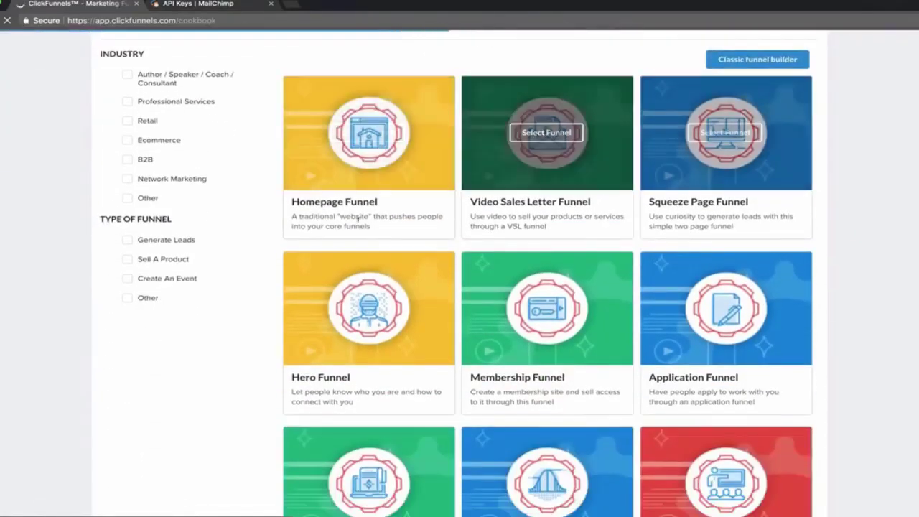
scroll(657, 237, "down", 4)
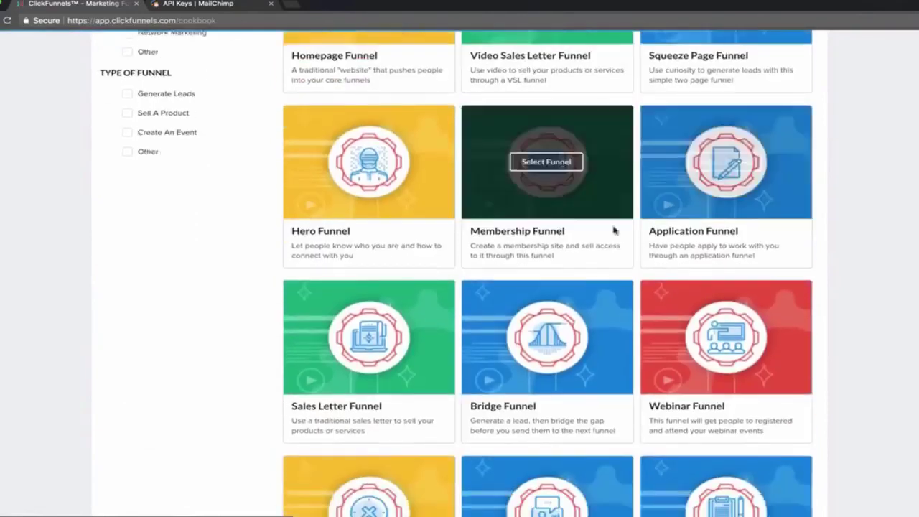
scroll(635, 228, "down", 7)
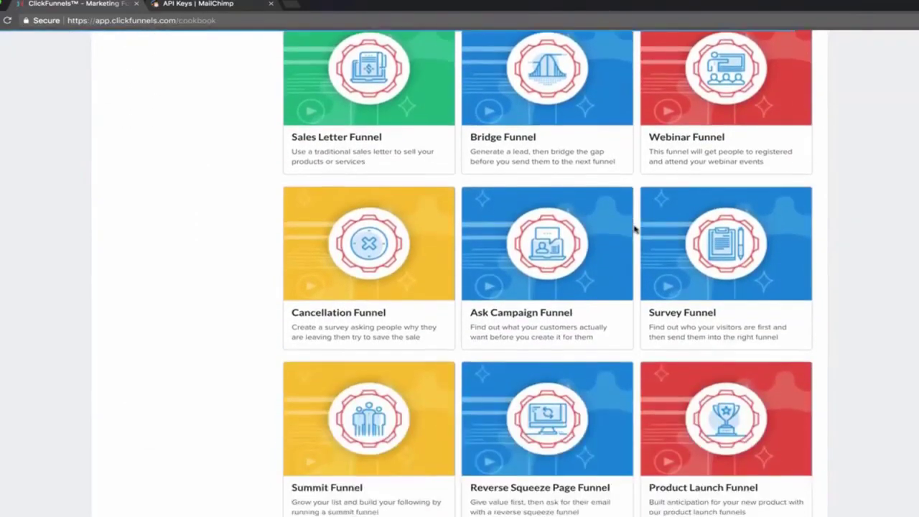
scroll(635, 229, "down", 1)
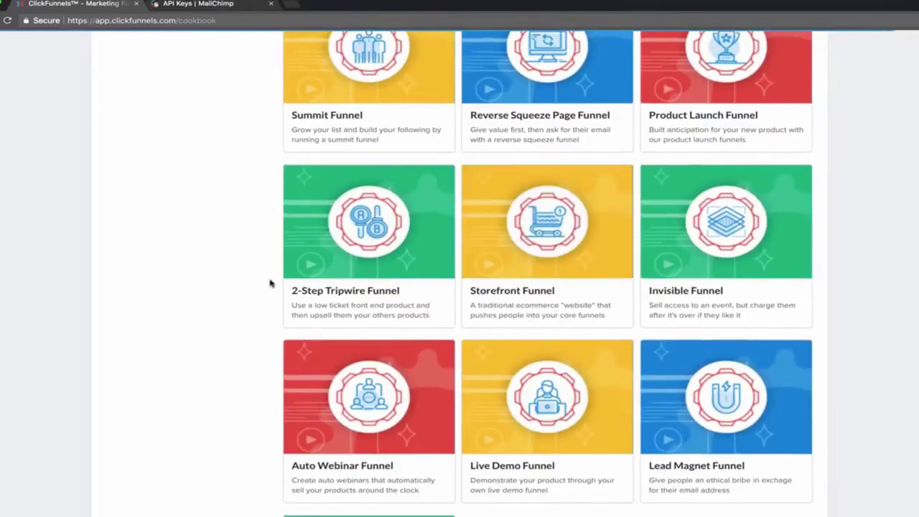
scroll(269, 282, "down", 3)
scroll(270, 281, "up", 15)
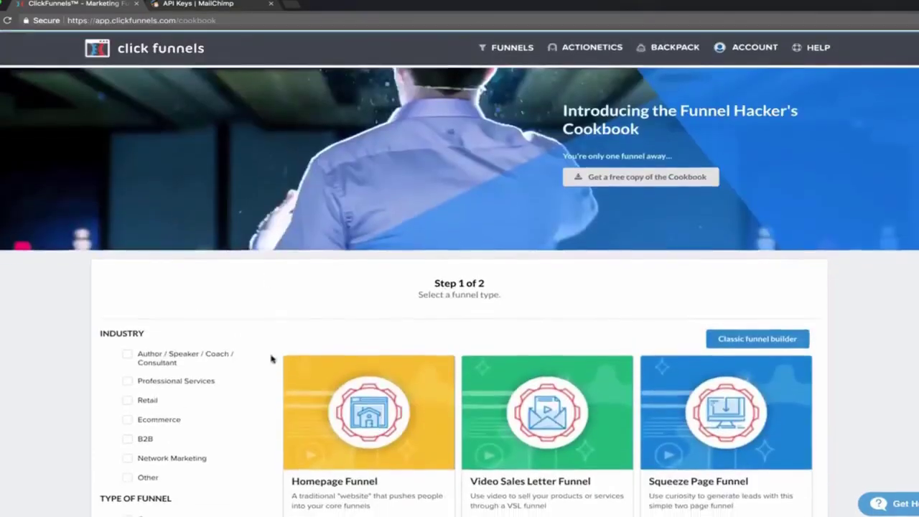
scroll(270, 338, "down", 3)
scroll(256, 310, "down", 2)
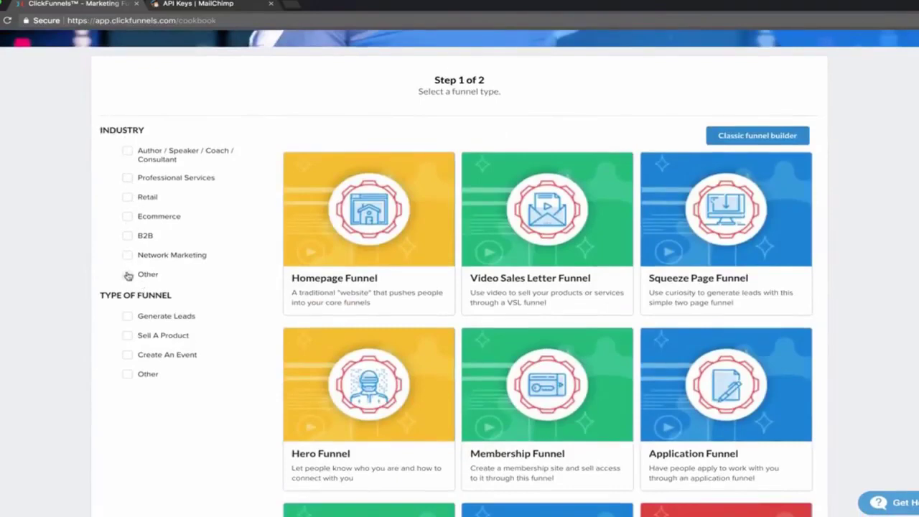
Filter the Cookbook to Generate Leads funnels with I Want Their Contact Info, then open Squeeze Page Funnel
scroll(128, 277, "down", 2)
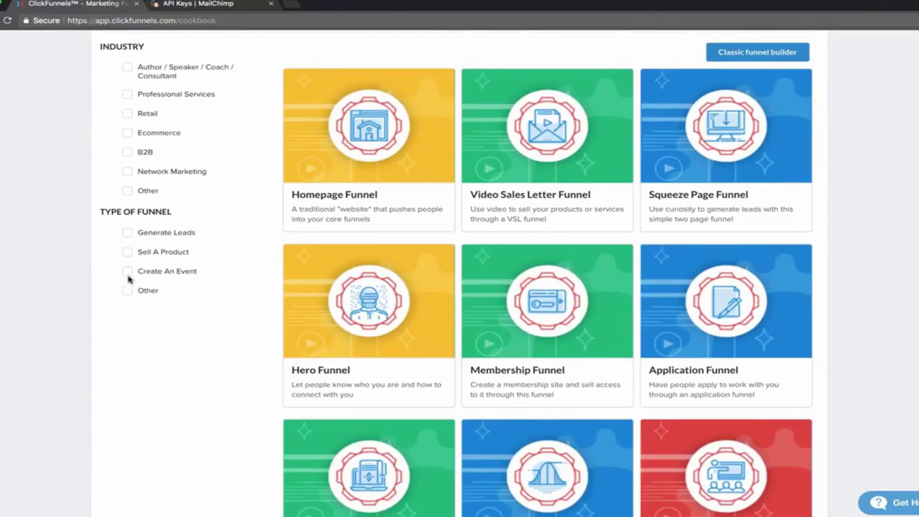
left_click(127, 233)
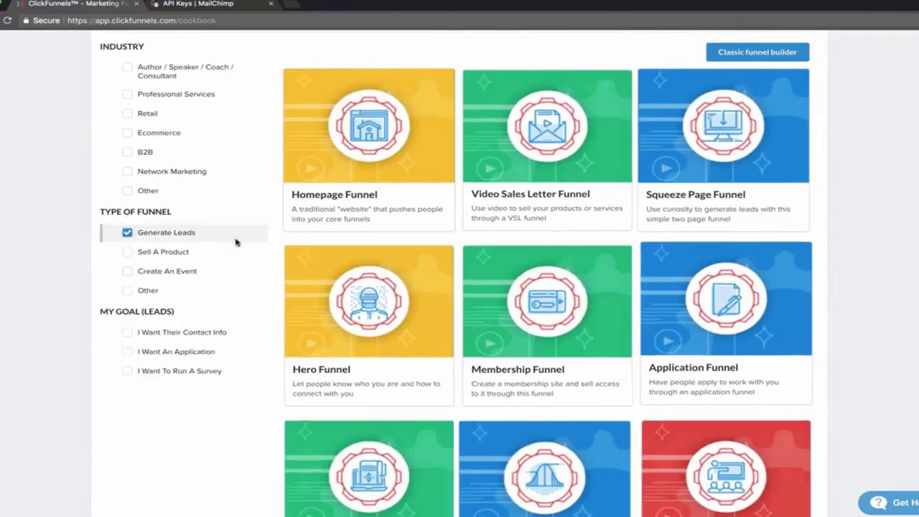
scroll(240, 288, "down", 2)
scroll(241, 292, "down", 1)
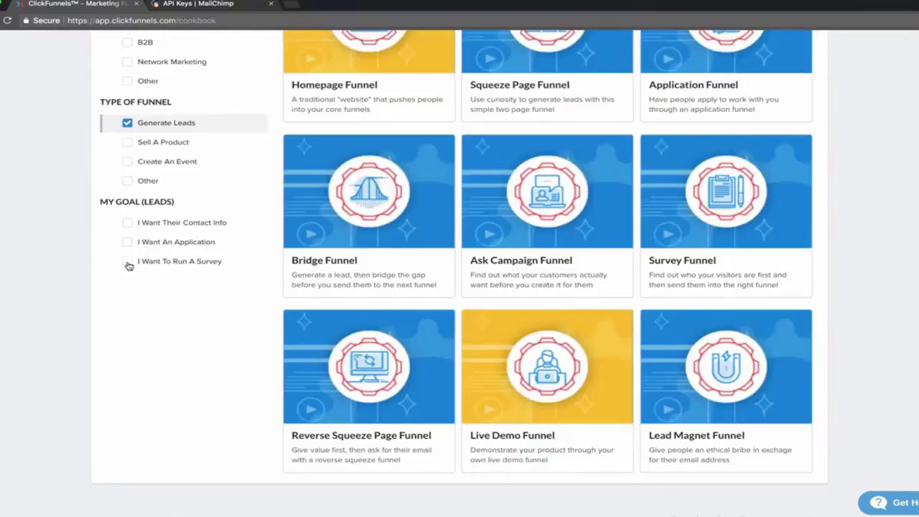
left_click(129, 223)
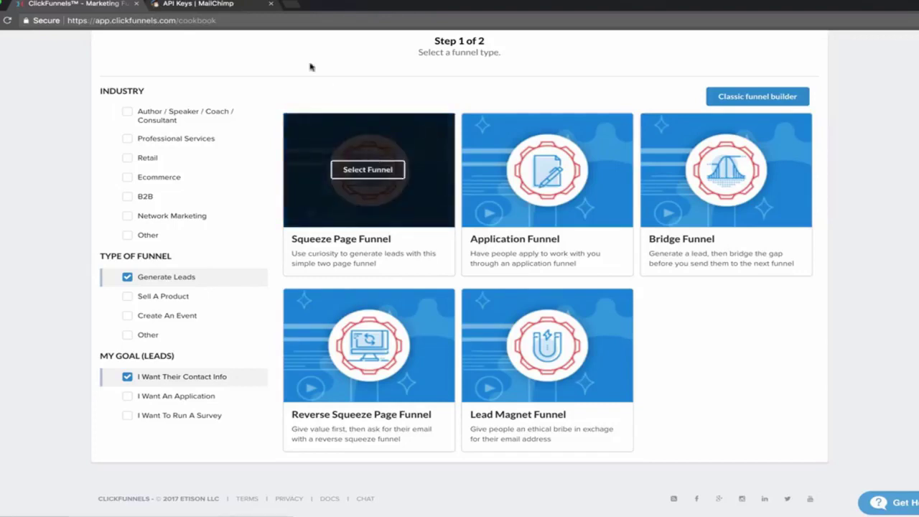
scroll(270, 97, "up", 2)
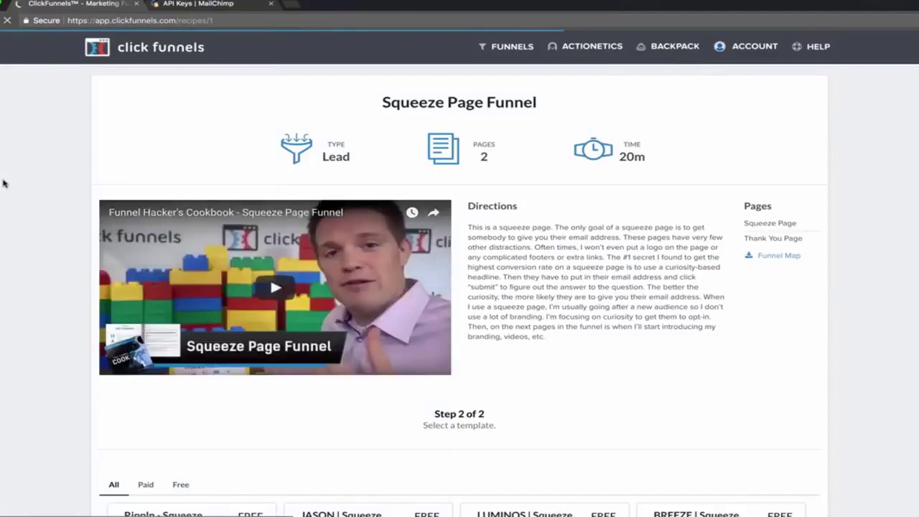
Show only the Free Squeeze Page Funnel templates
scroll(25, 233, "down", 3)
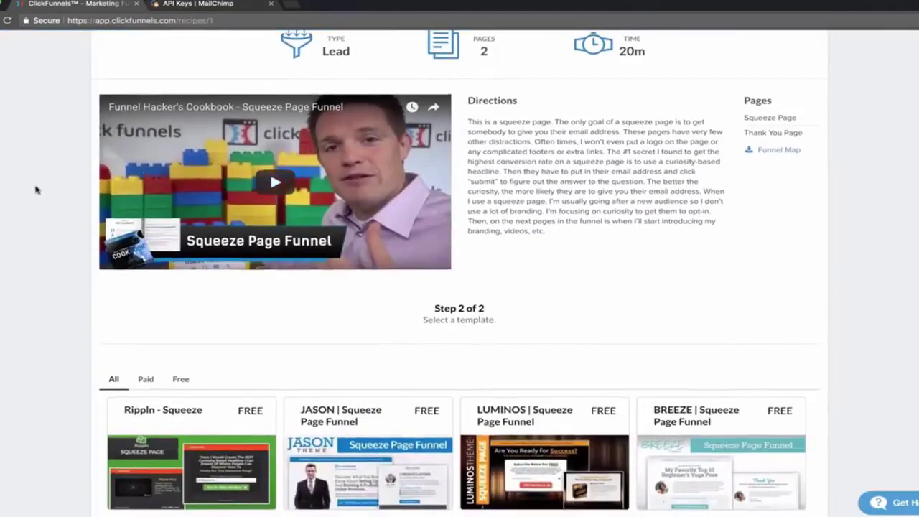
scroll(35, 189, "down", 1)
scroll(38, 170, "down", 2)
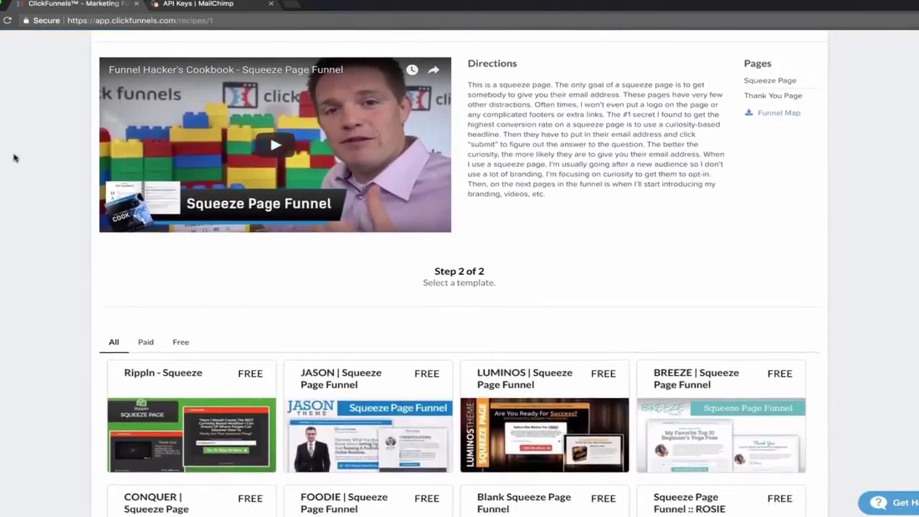
scroll(58, 144, "down", 1)
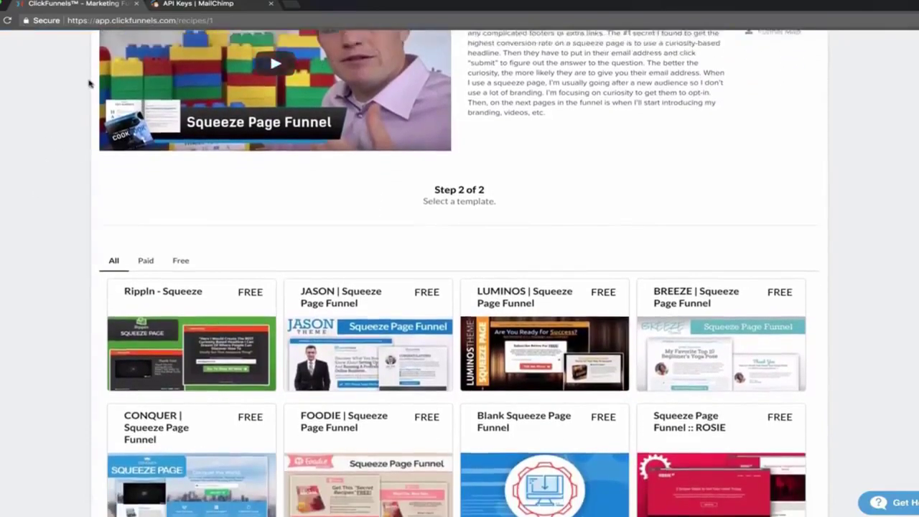
scroll(88, 81, "up", 4)
scroll(26, 152, "down", 10)
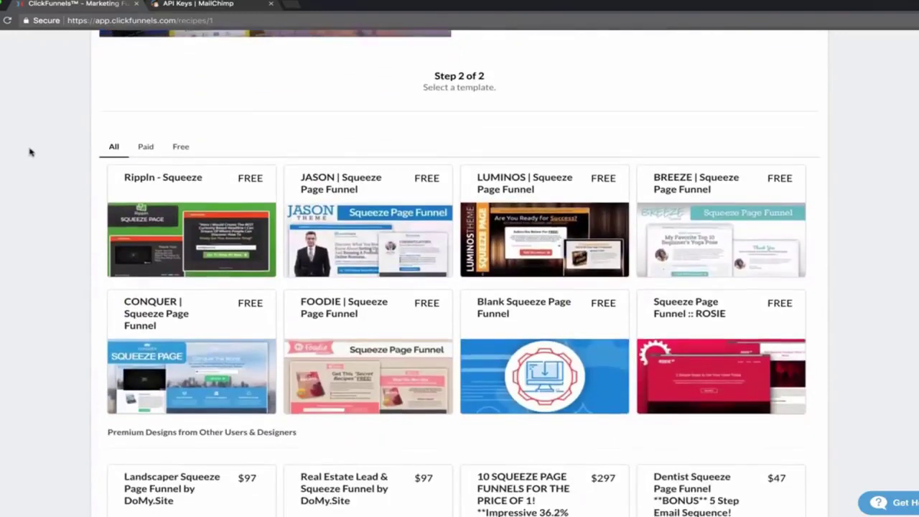
scroll(40, 151, "up", 5)
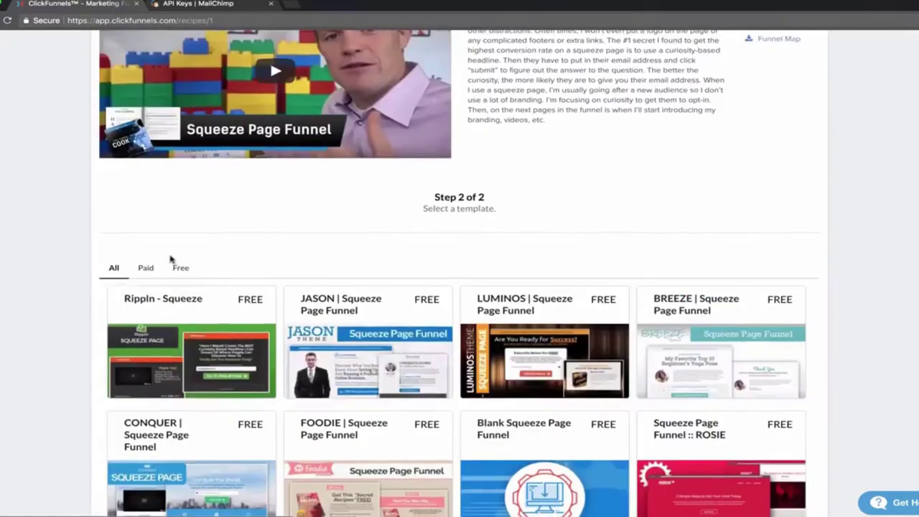
left_click(176, 269)
Open the JASON | Squeeze Page Funnel template card
scroll(59, 252, "up", 8)
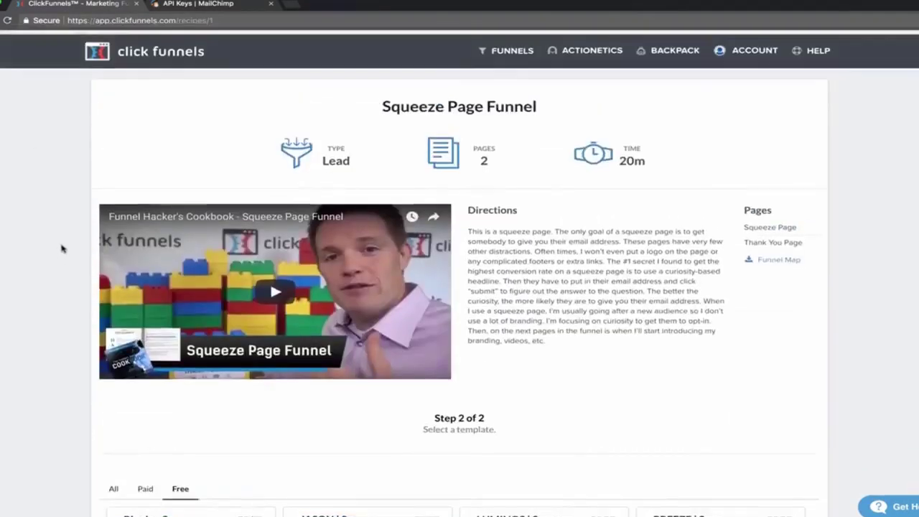
scroll(58, 206, "down", 9)
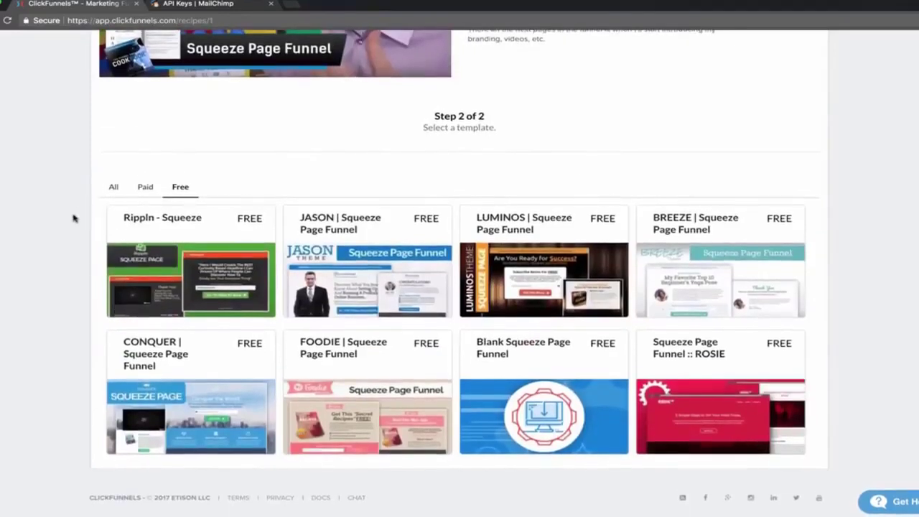
left_click(367, 252)
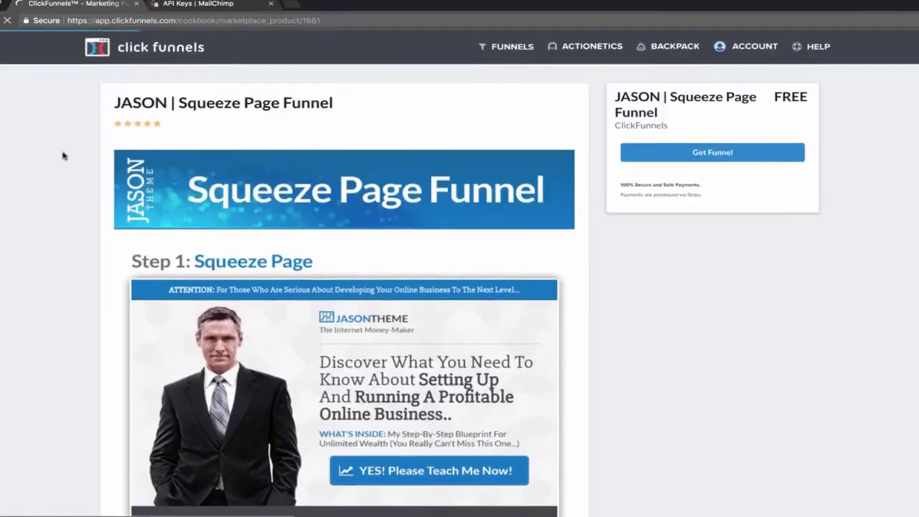
Review the JASON template's Squeeze Page and Thank You Page, then get the free funnel
scroll(41, 176, "down", 1)
scroll(36, 178, "up", 1)
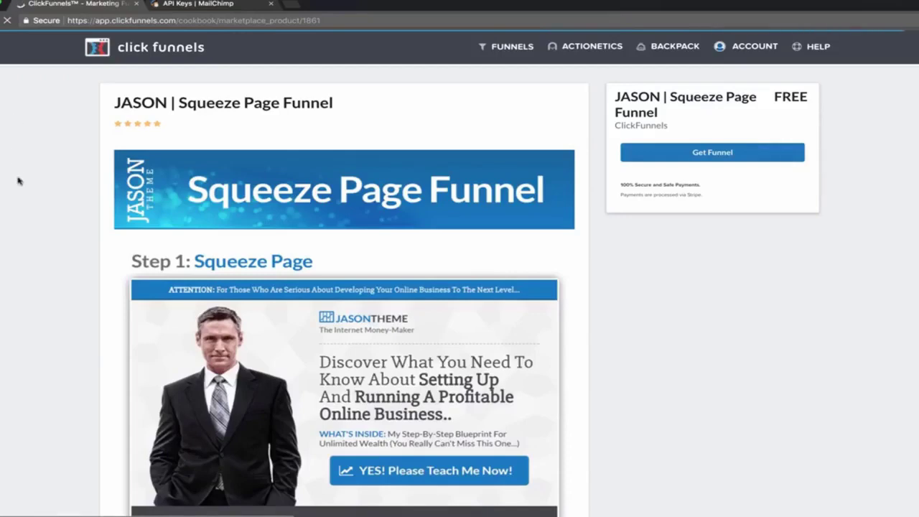
scroll(18, 183, "down", 6)
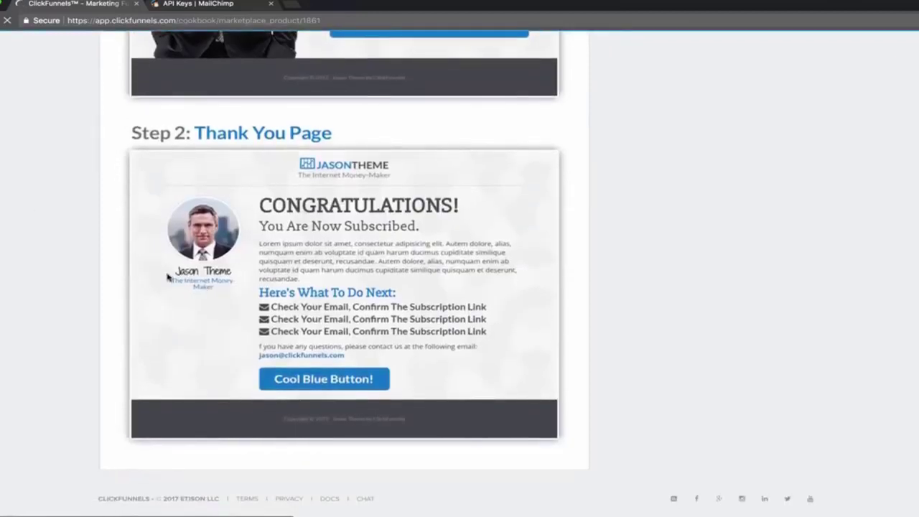
scroll(77, 170, "up", 6)
scroll(61, 191, "down", 4)
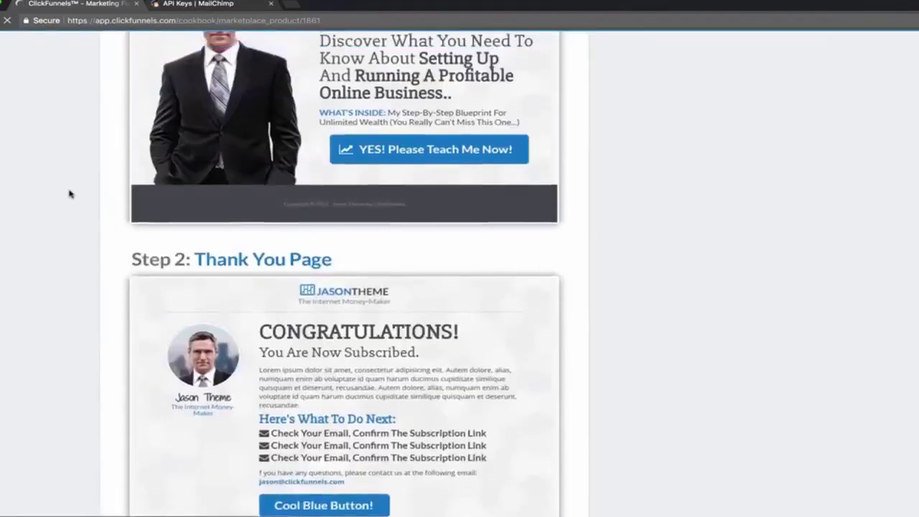
scroll(62, 191, "up", 5)
scroll(42, 202, "down", 1)
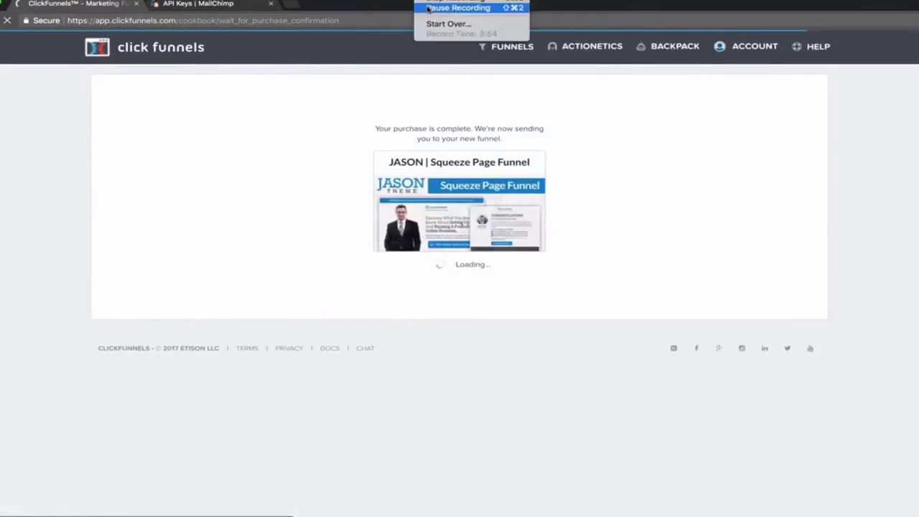
Let the purchase confirmation redirect to the new JASON funnel's Steps overview
left_click(467, 8)
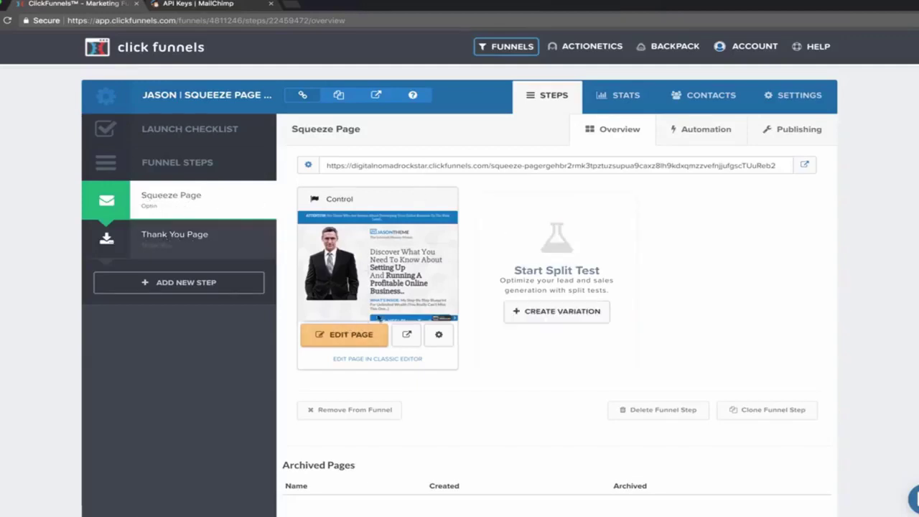
Open the funnel's Squeeze Page step in the page editor with Edit Page
left_click(358, 338)
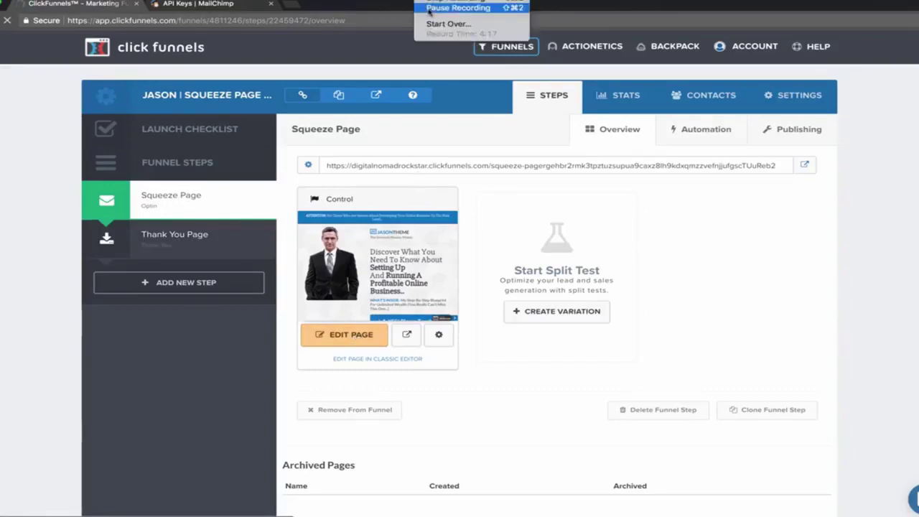
left_click(428, 10)
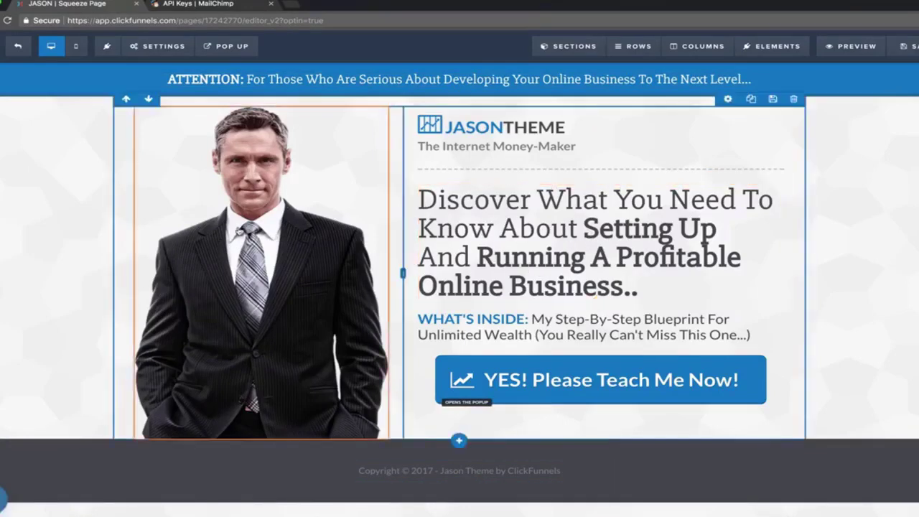
Drag the man's photo from the left column to below the JASONTHEME logo on the right
left_click_drag(275, 237, 529, 158)
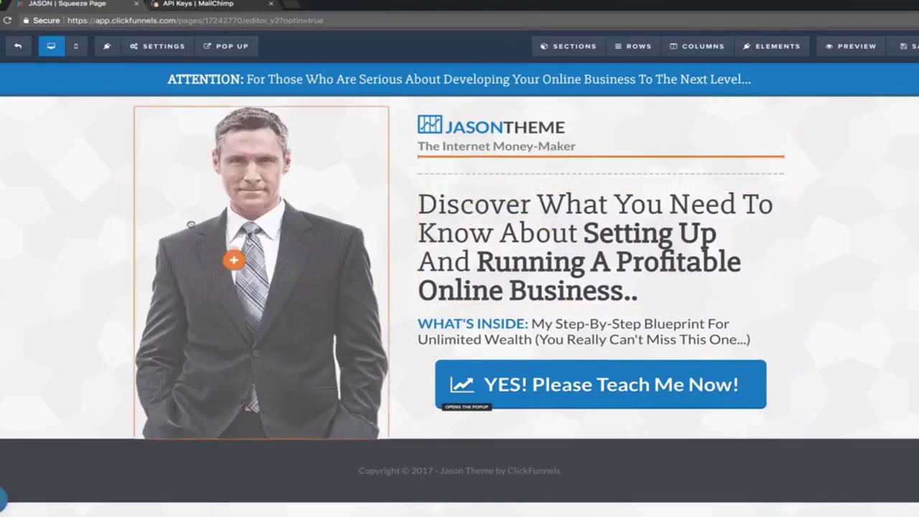
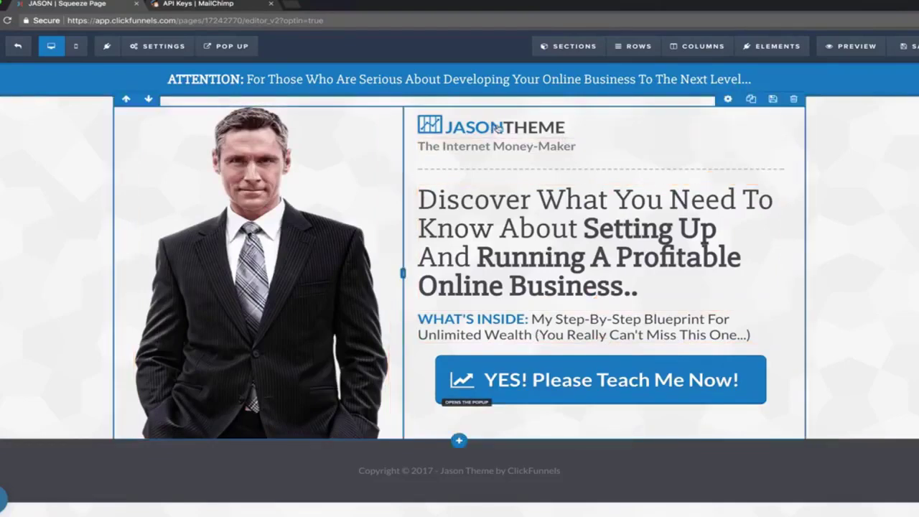
Start editing the main headline of the JASON THEME squeeze page in the editor
left_click(541, 237)
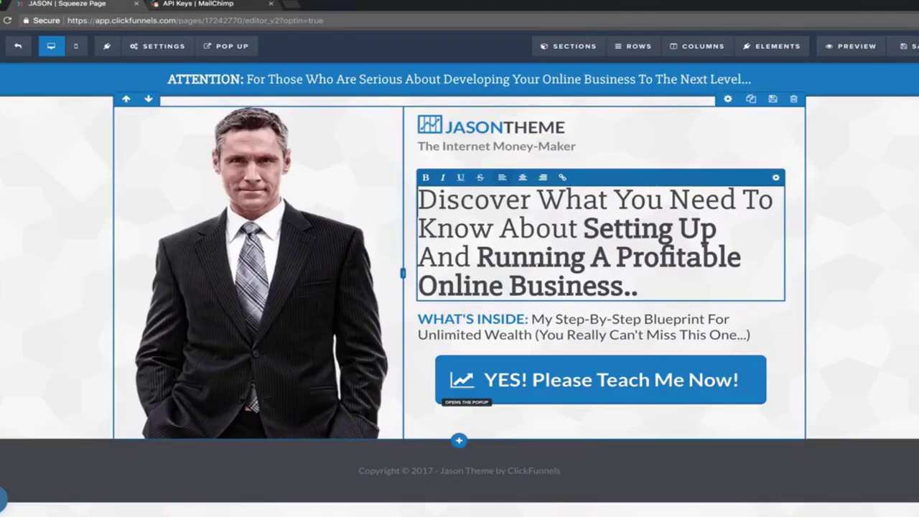
Replace 'Online Business' in the headline with 'Adwords Account'
left_click_drag(418, 286, 622, 285)
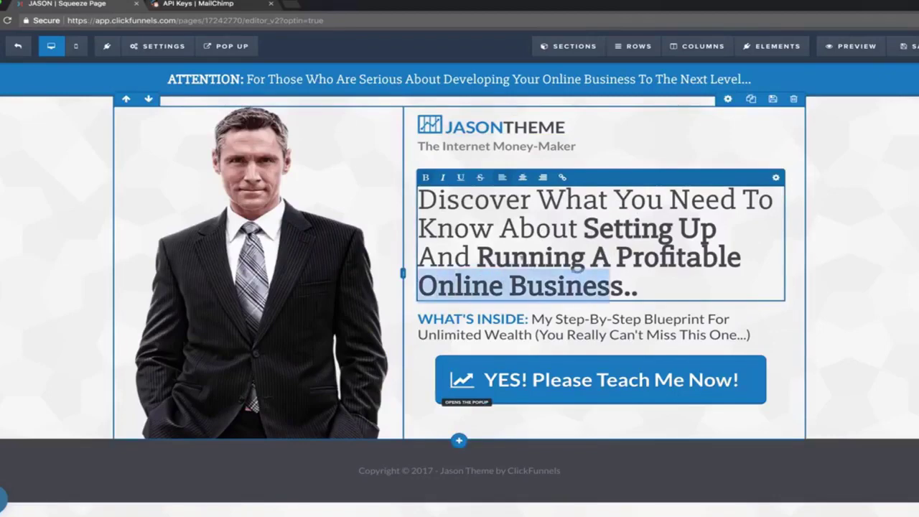
key("ctrl+b")
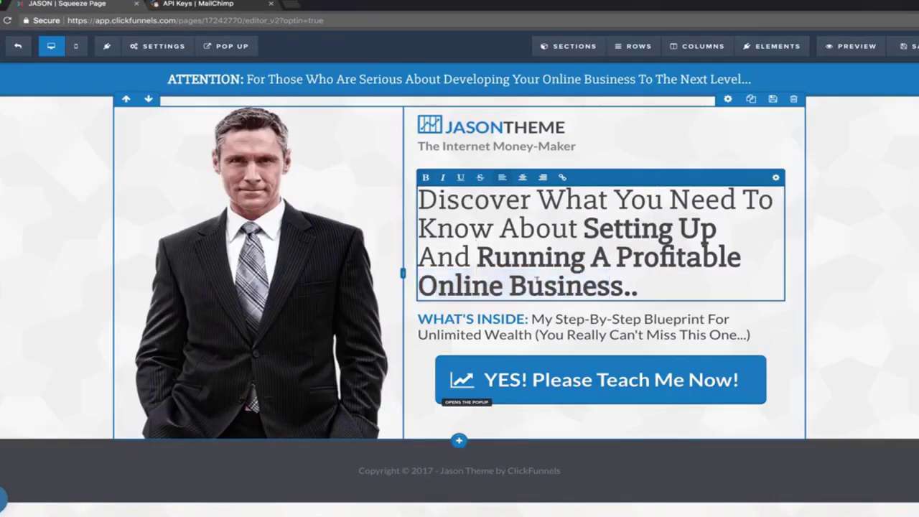
left_click_drag(625, 287, 424, 285)
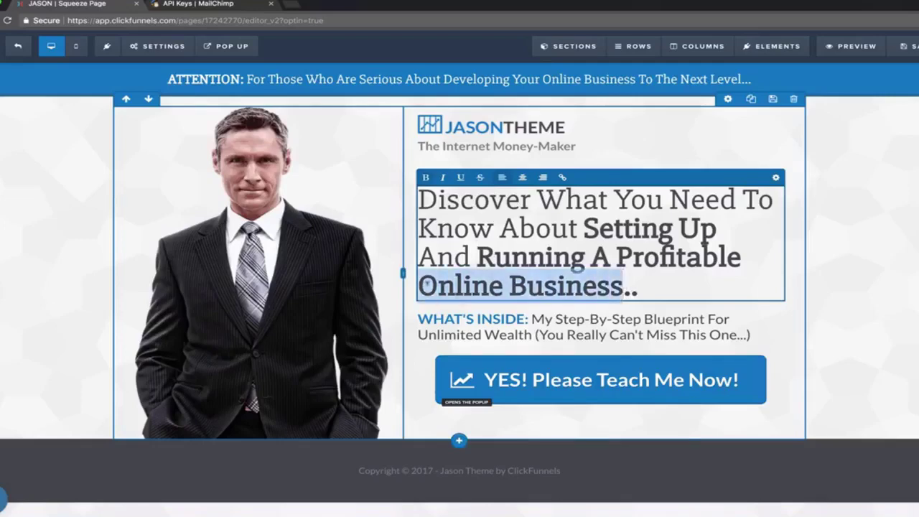
type("Adwords ")
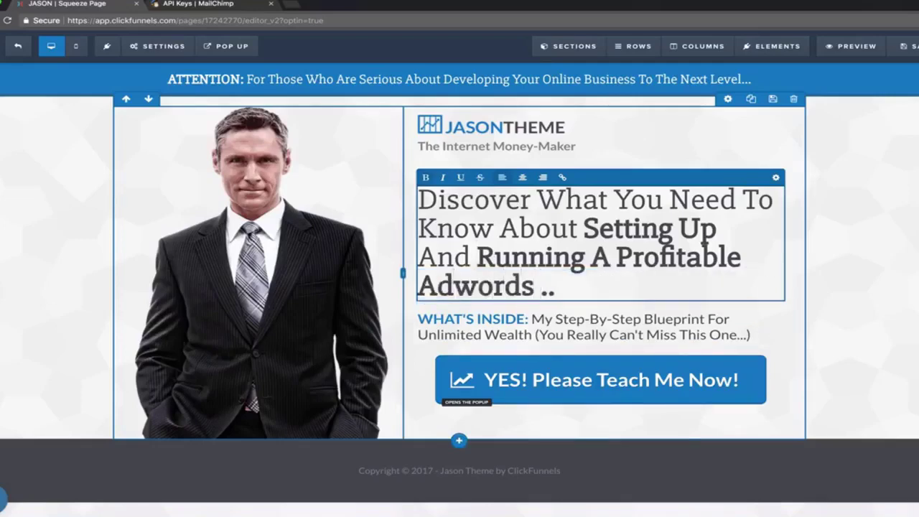
type("Account")
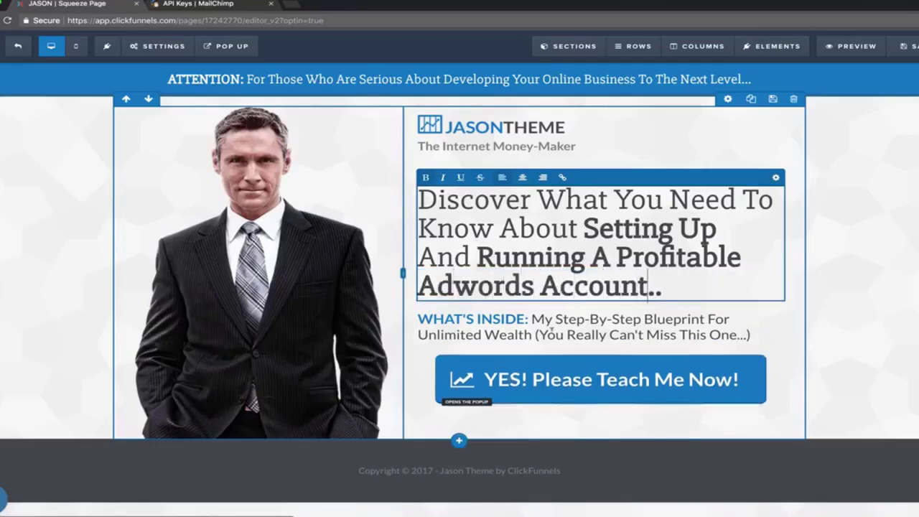
left_click(537, 334)
Change the subheadline to 'Profitability On Adwords (Even If You're A Total Beginner)'
left_click(532, 335)
left_click_drag(532, 334, 423, 335)
type("Profitab")
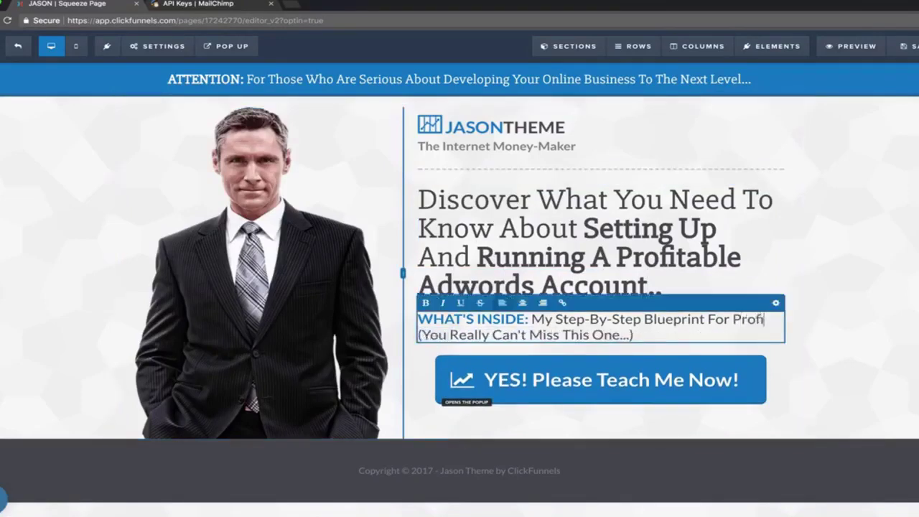
type("ility On")
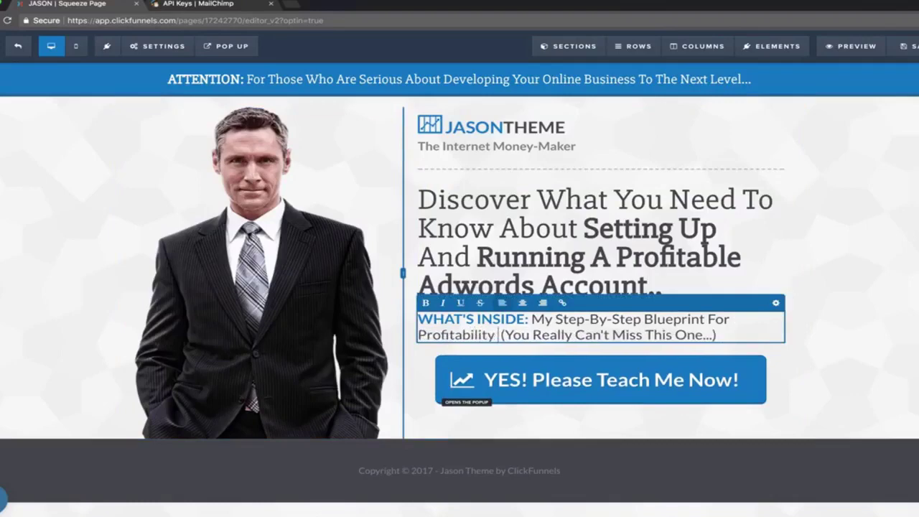
type(" Adwords")
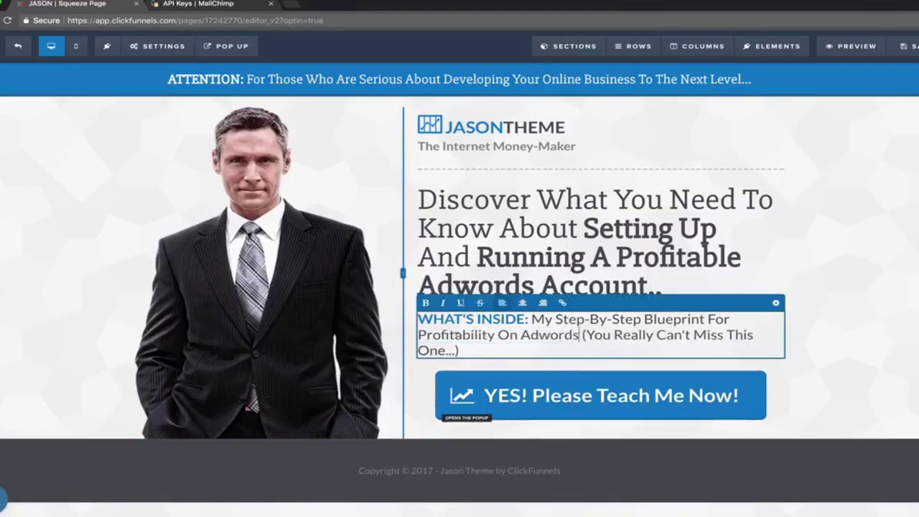
key("ctrl+shift+End")
type("(Even I")
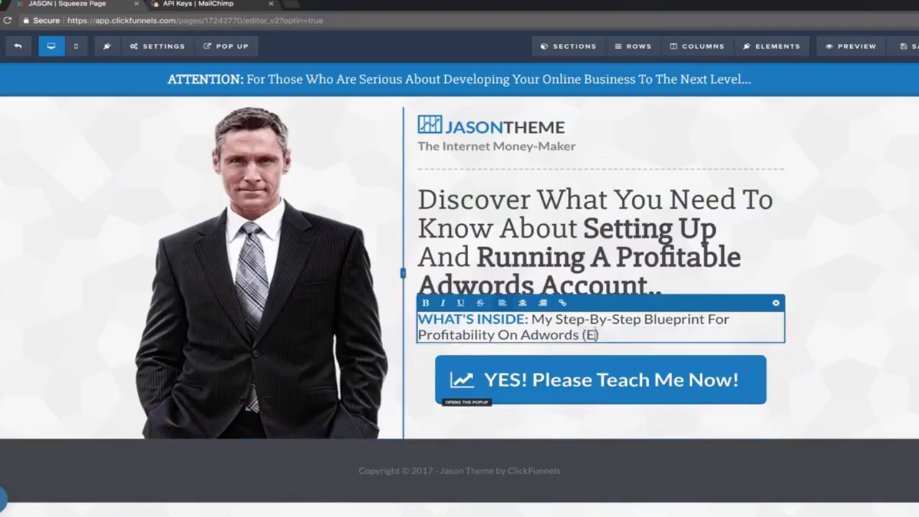
type("f You're A Total")
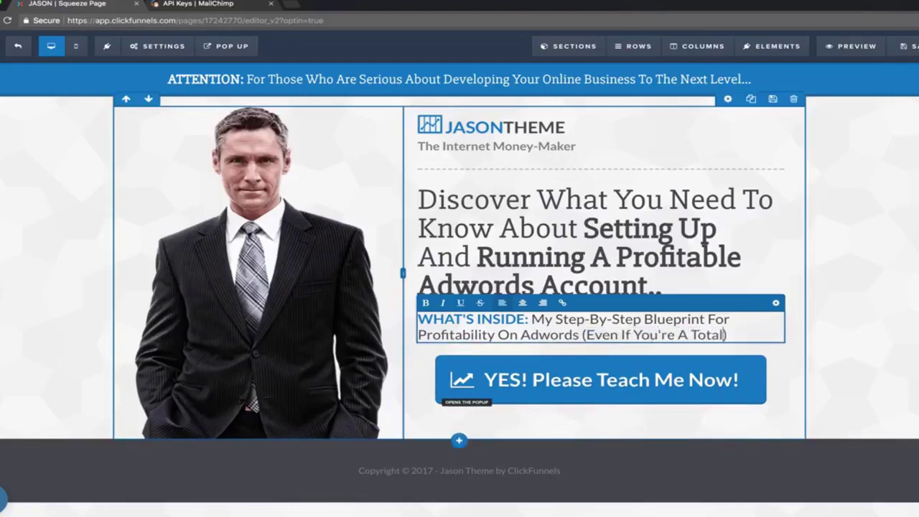
type(" Beginner")
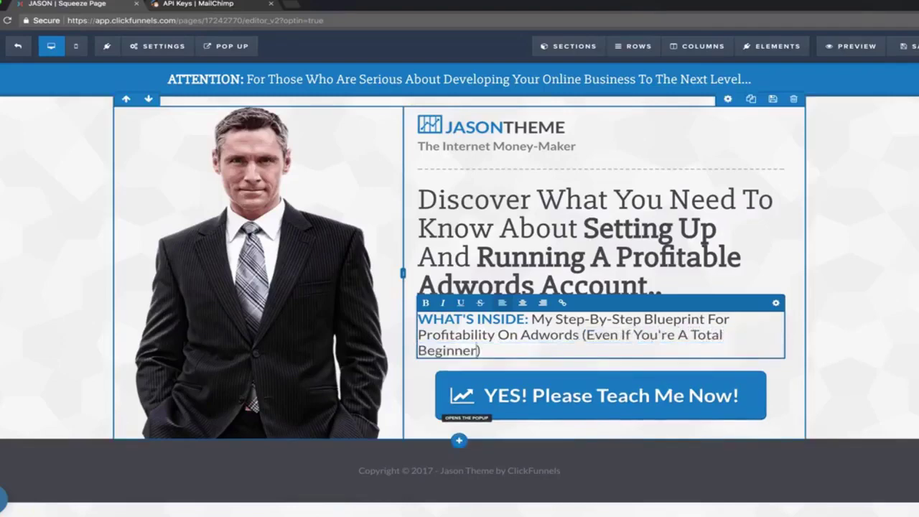
left_click(876, 275)
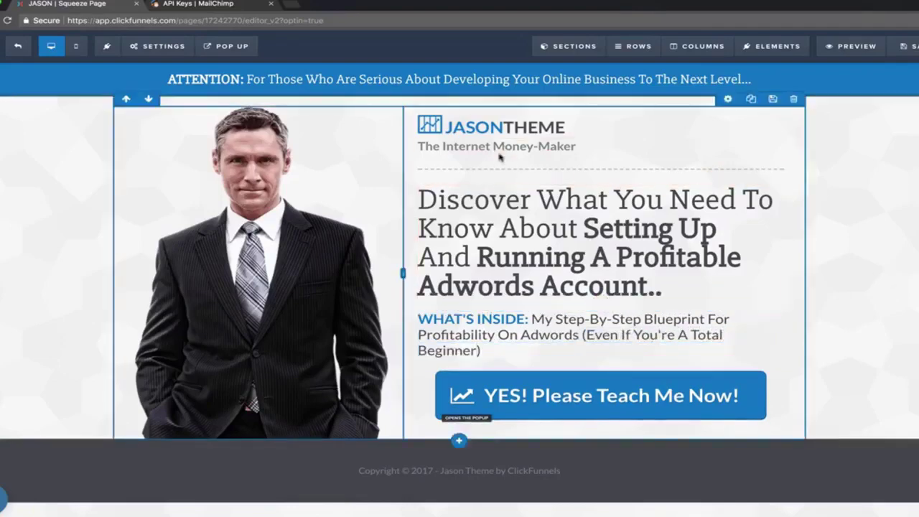
Replace 'Internet Money-Maker' in the tagline under the logo with 'Nomad'
left_click(575, 146)
left_click_drag(576, 146, 440, 146)
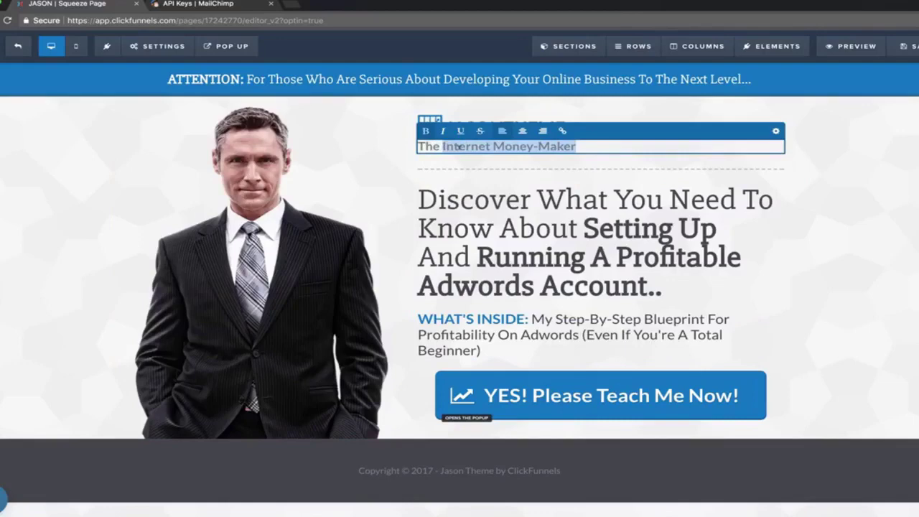
type("Nomad Brad")
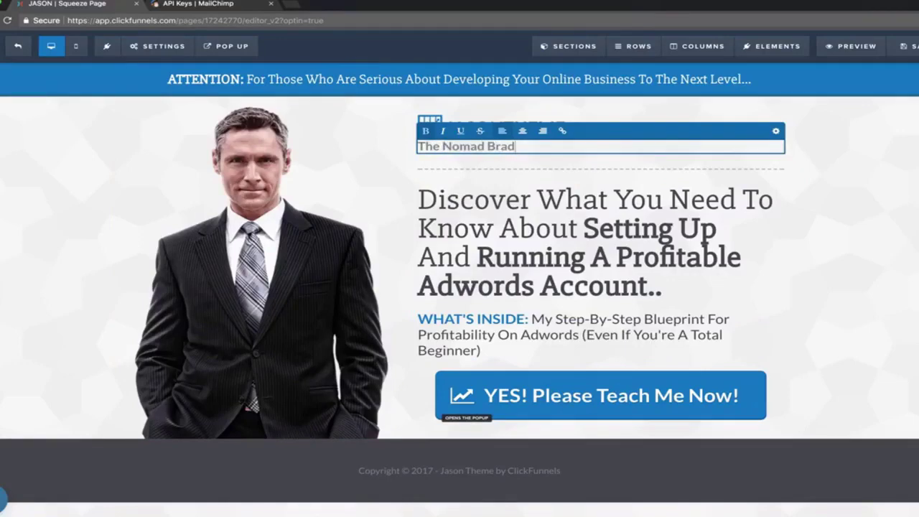
left_click(415, 190)
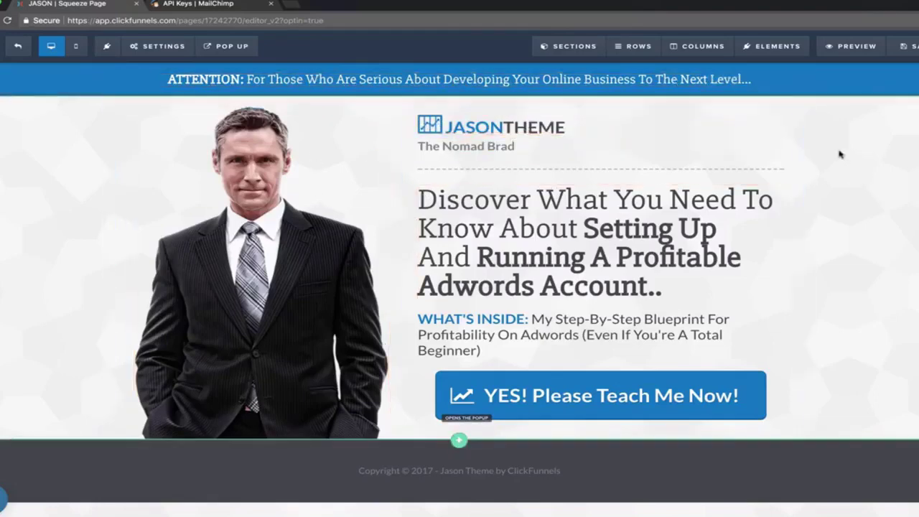
Change 'Developing' to 'Growing' in the ATTENTION bar
left_click(170, 79)
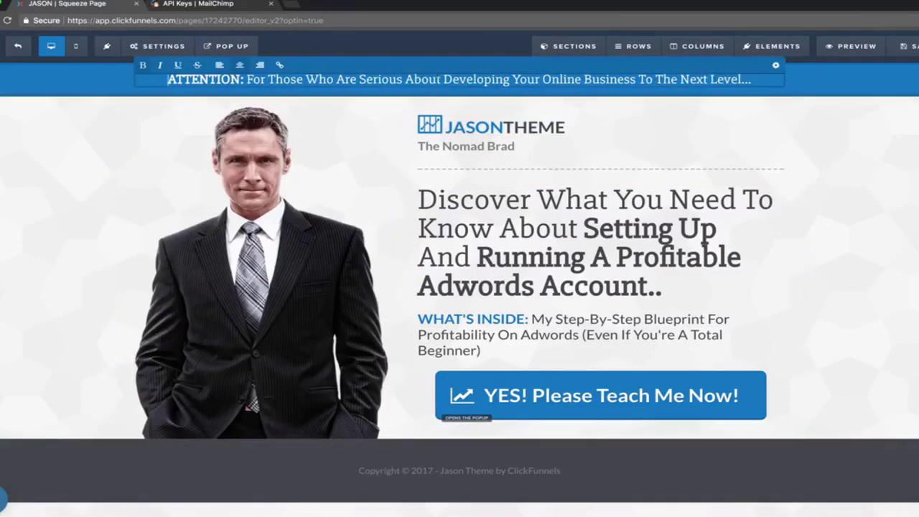
double_click(456, 79)
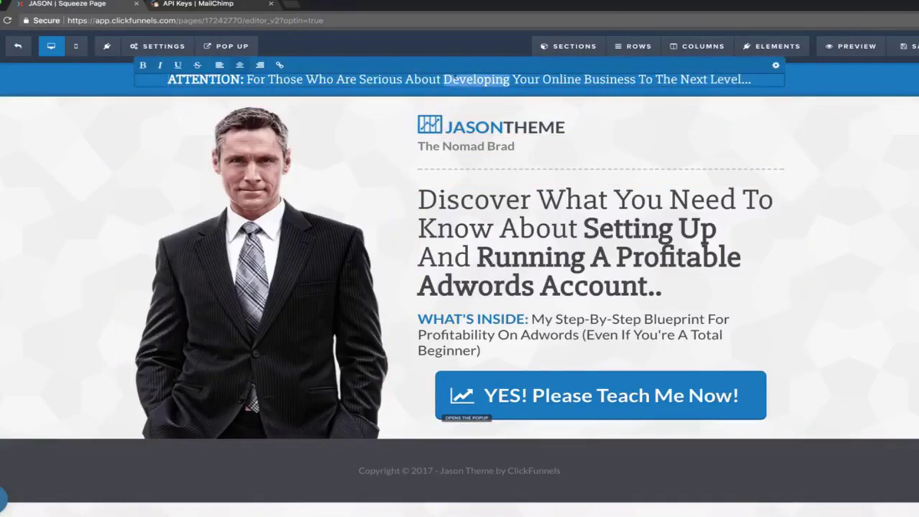
type("Growing")
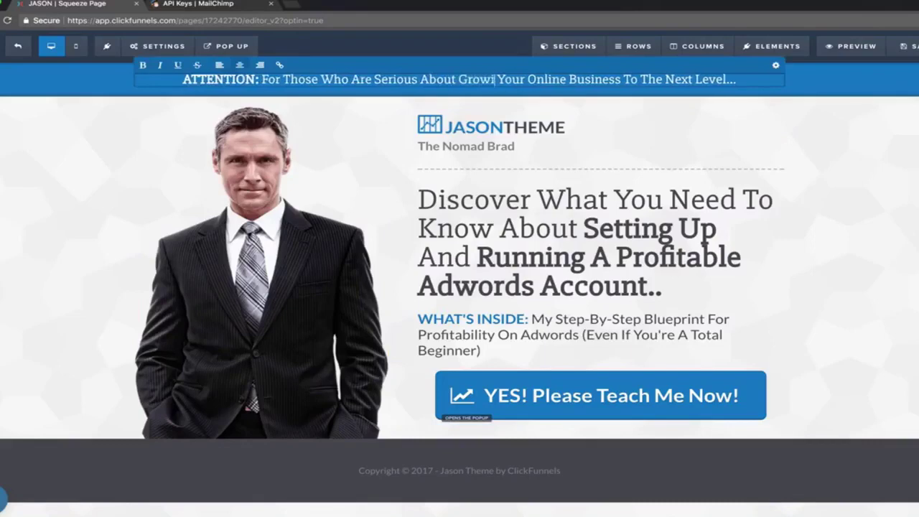
left_click(870, 190)
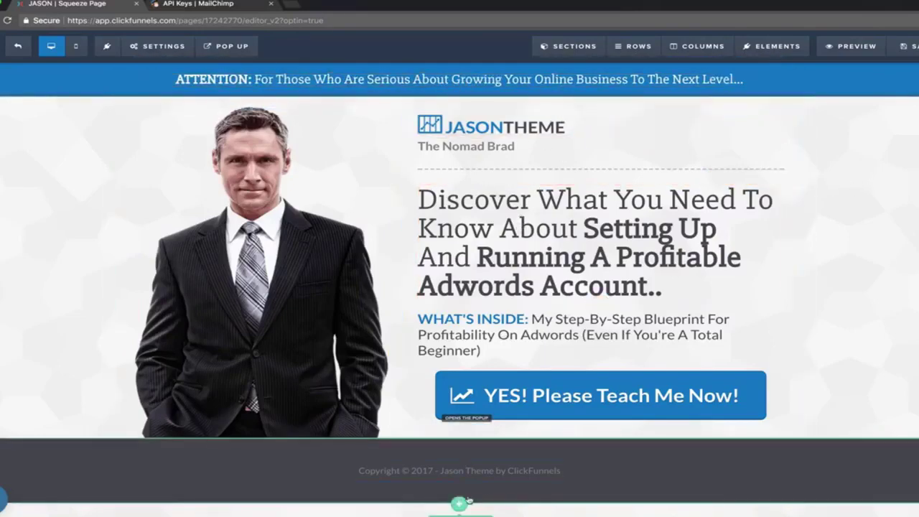
Replace the footer copyright credit with 'Digital Nomad Rockstar'
left_click(507, 472)
left_click_drag(560, 471, 464, 471)
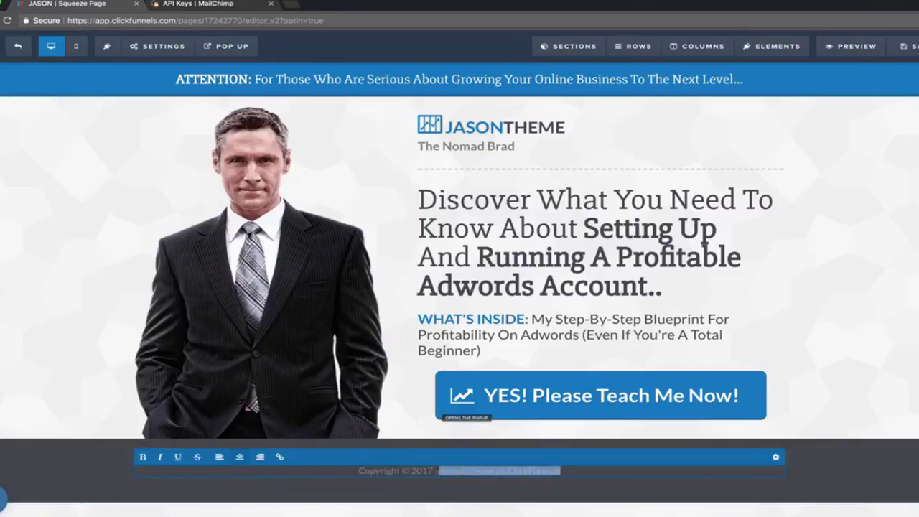
type("Digital N")
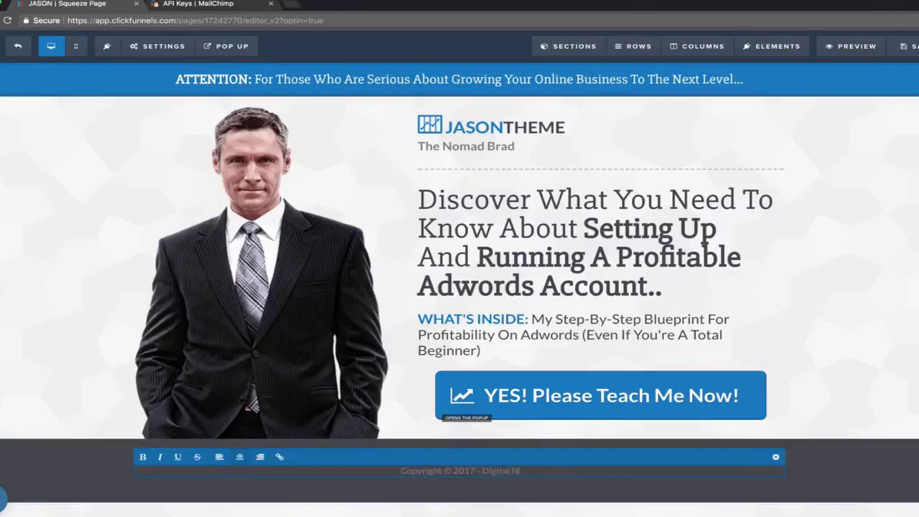
type("omad Rockstar")
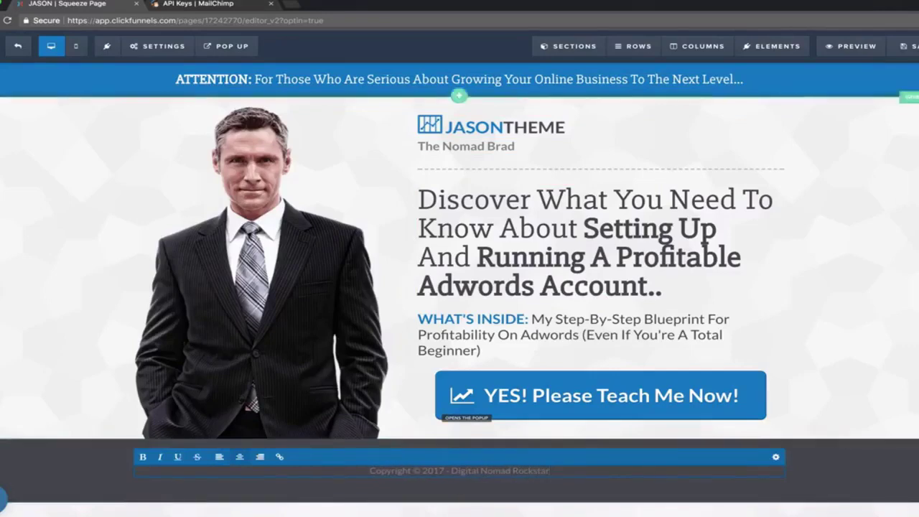
left_click(826, 309)
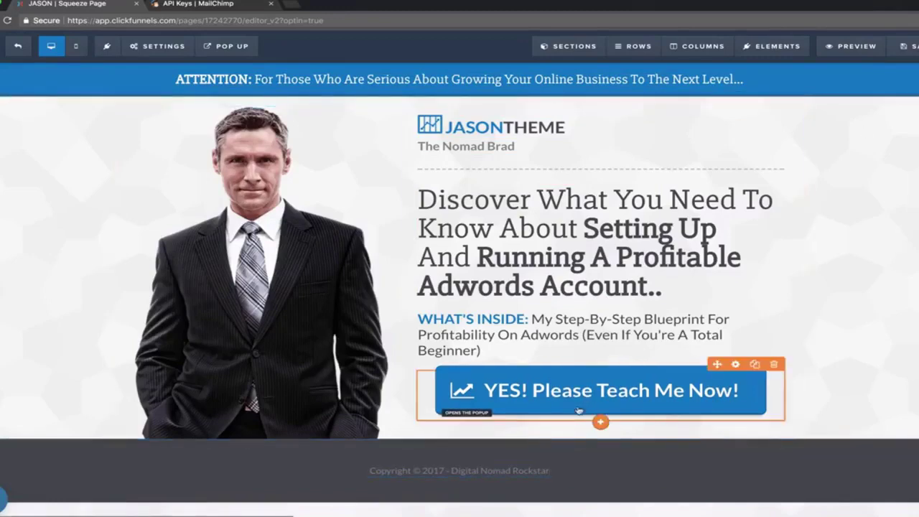
Save the page and set the YES! Please Teach Me Now! button action to Submit the Form / Page
left_click(908, 46)
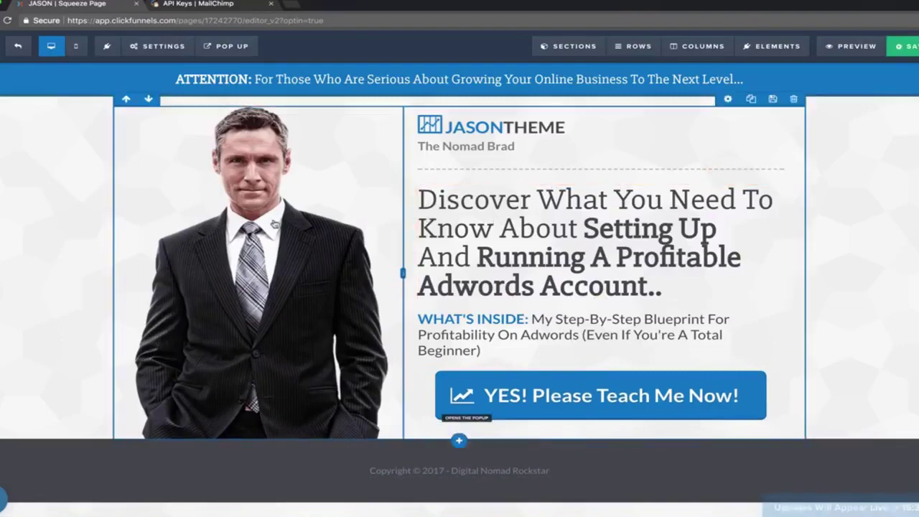
left_click(571, 400)
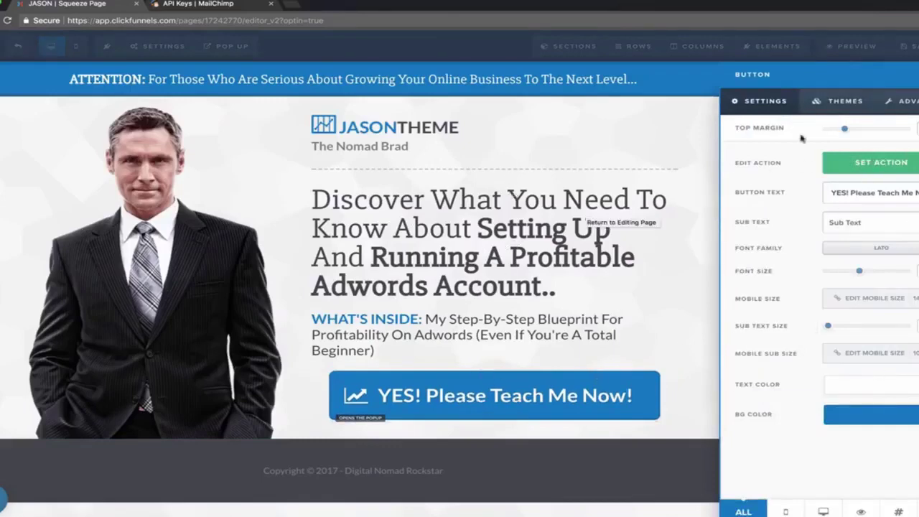
left_click(894, 165)
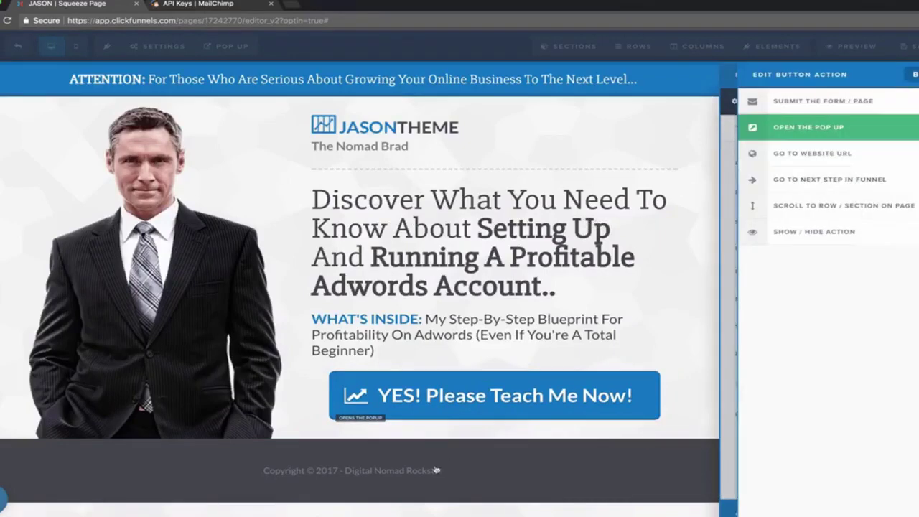
left_click(820, 156)
left_click(834, 240)
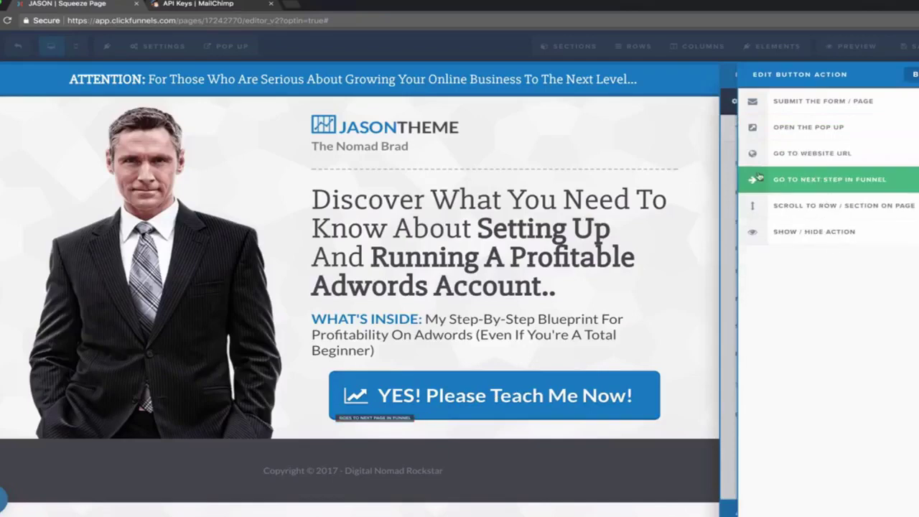
left_click(827, 104)
left_click(915, 75)
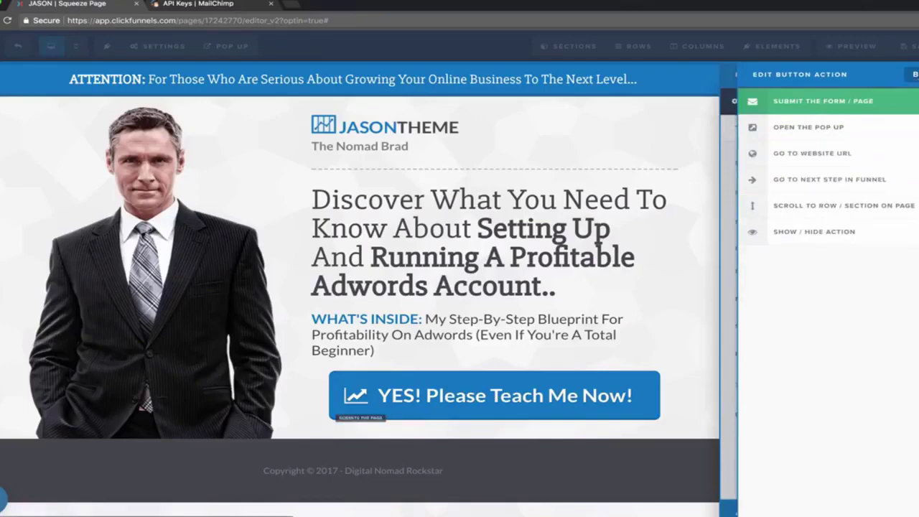
left_click(674, 147)
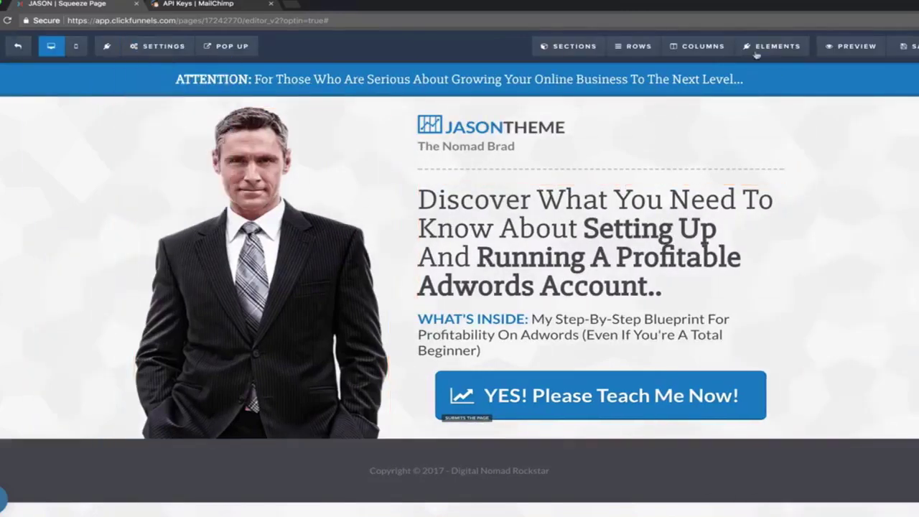
Save the page and open its Settings > Integrations panel
left_click(915, 46)
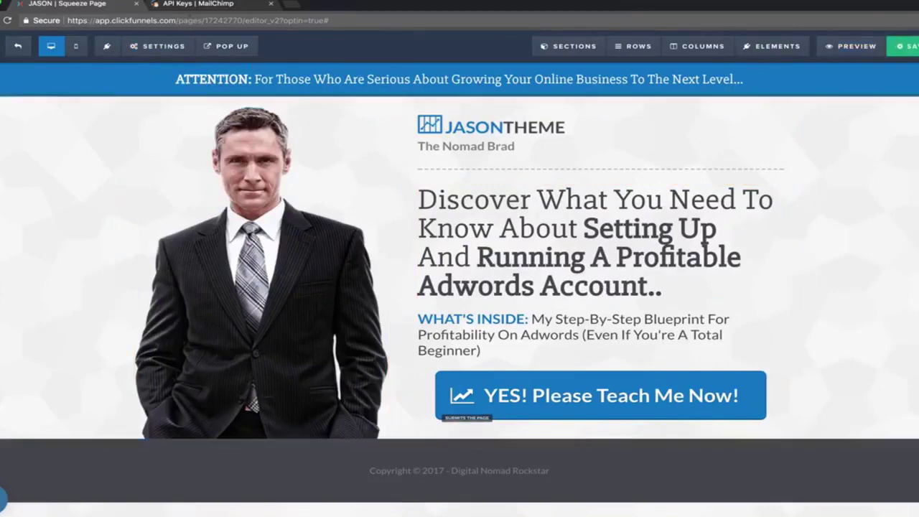
mouse_move(164, 52)
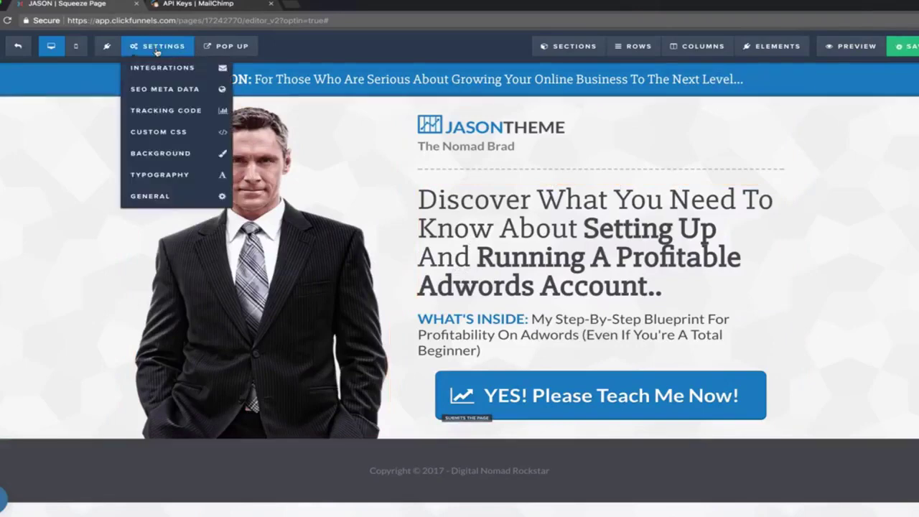
right_click(154, 70)
key("Escape")
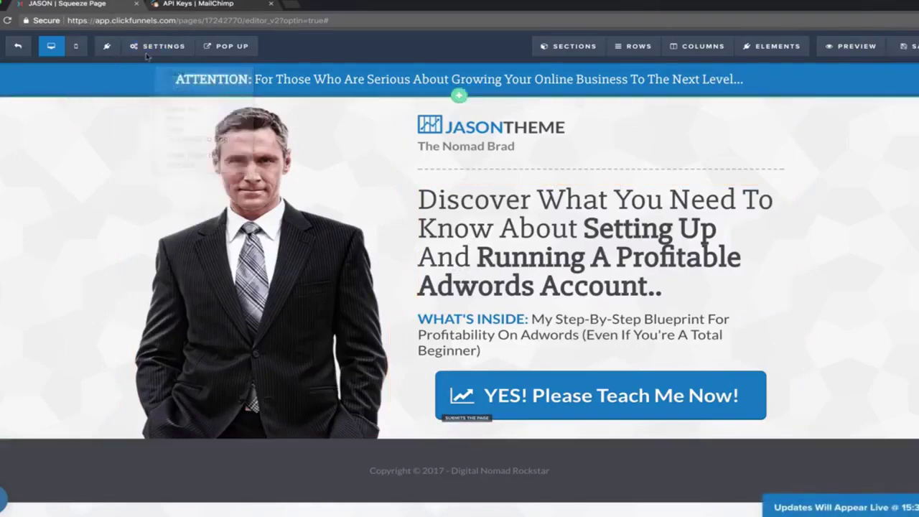
right_click(159, 67)
key("Escape")
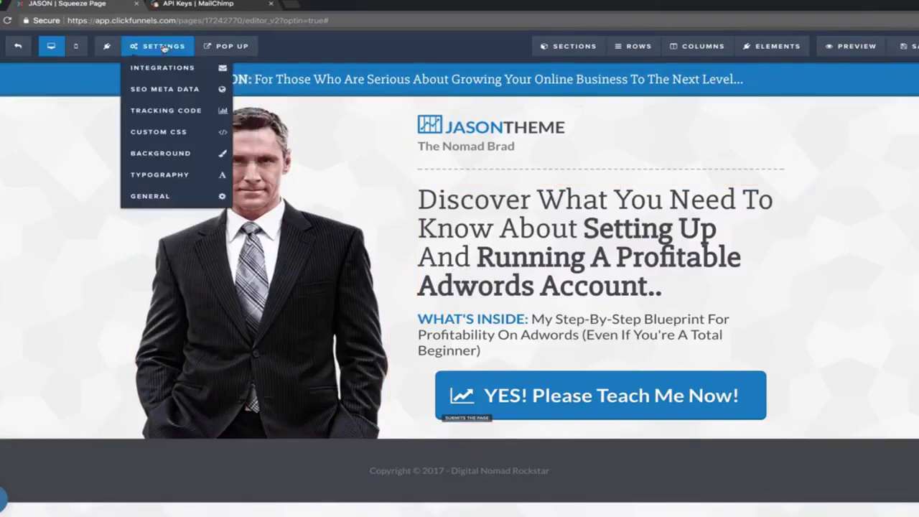
left_click(164, 69)
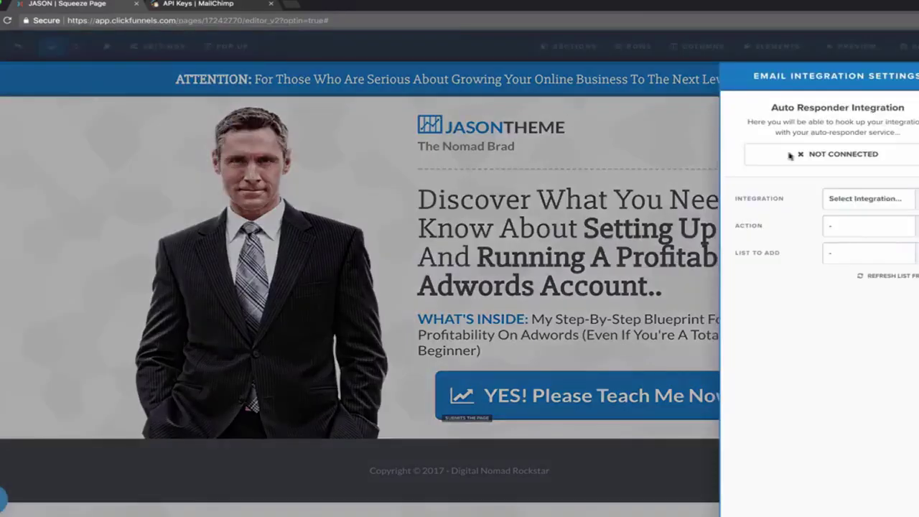
Check the Integration dropdown options, then switch to the MailChimp API keys page
left_click(865, 198)
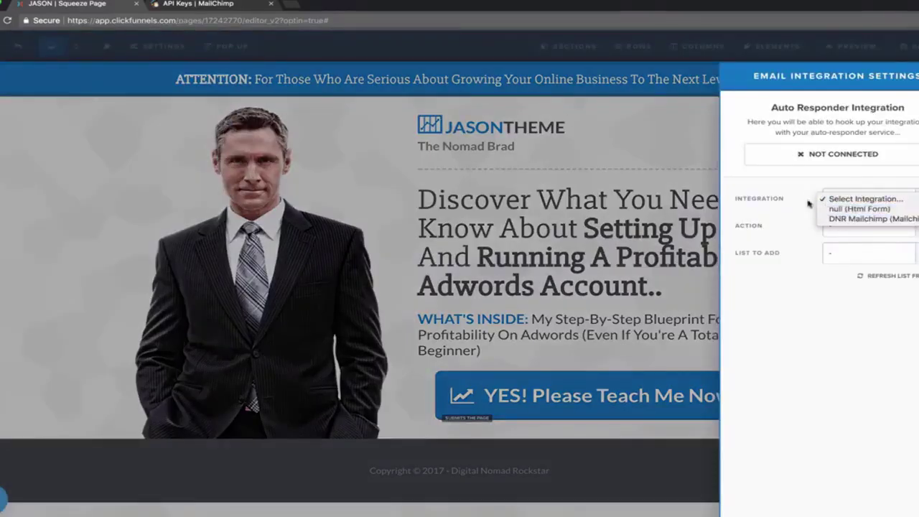
left_click(829, 199)
left_click(823, 194)
left_click(869, 222)
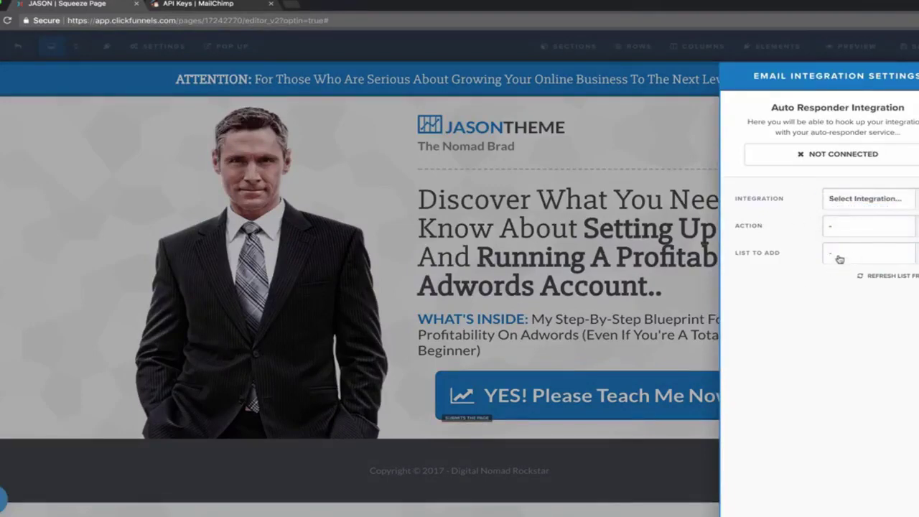
left_click(214, 8)
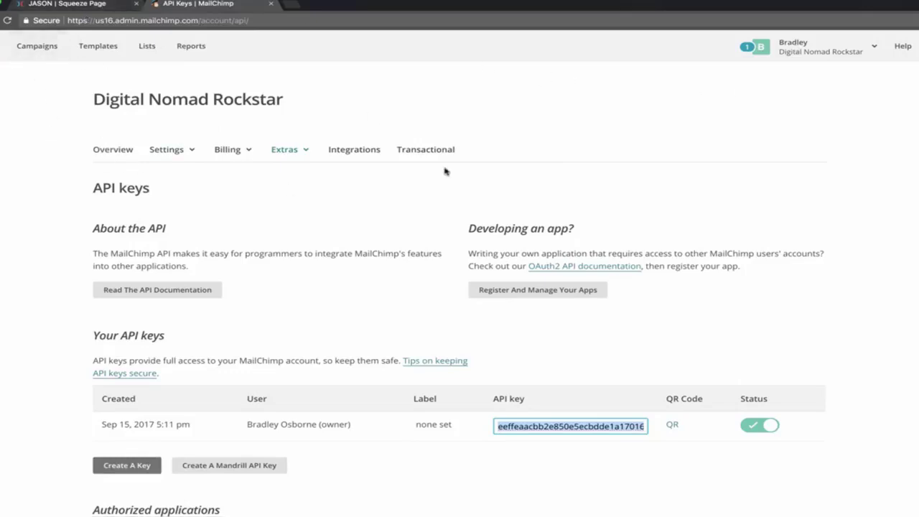
In MailChimp, find the account's API key under Extras and select it
scroll(58, 201, "down", 2)
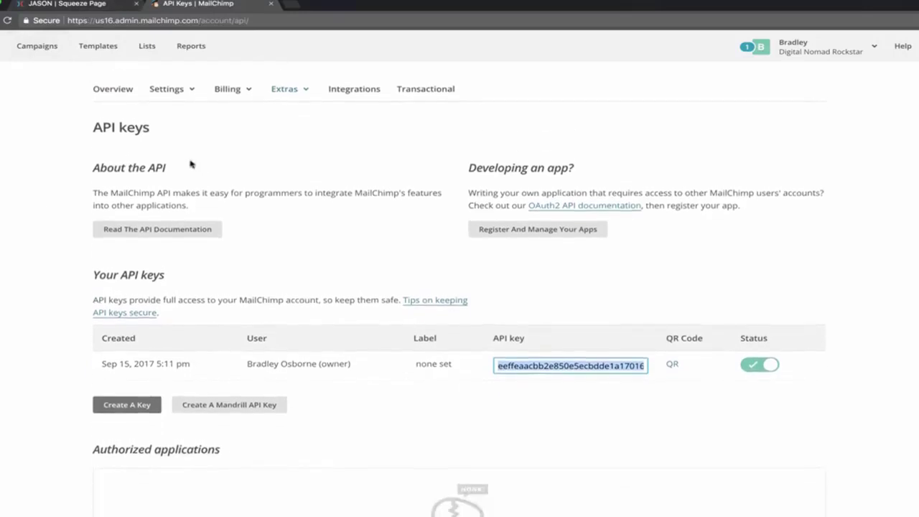
scroll(107, 108, "up", 2)
left_click(19, 43)
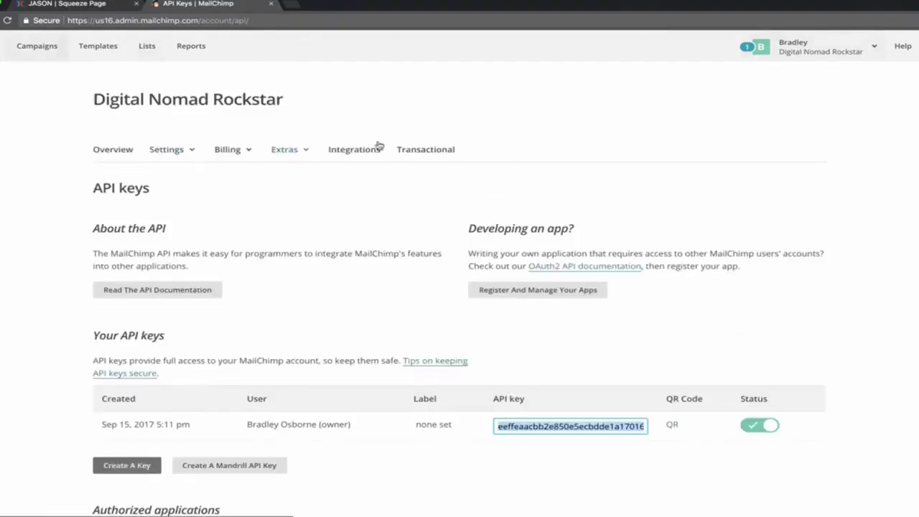
left_click(804, 56)
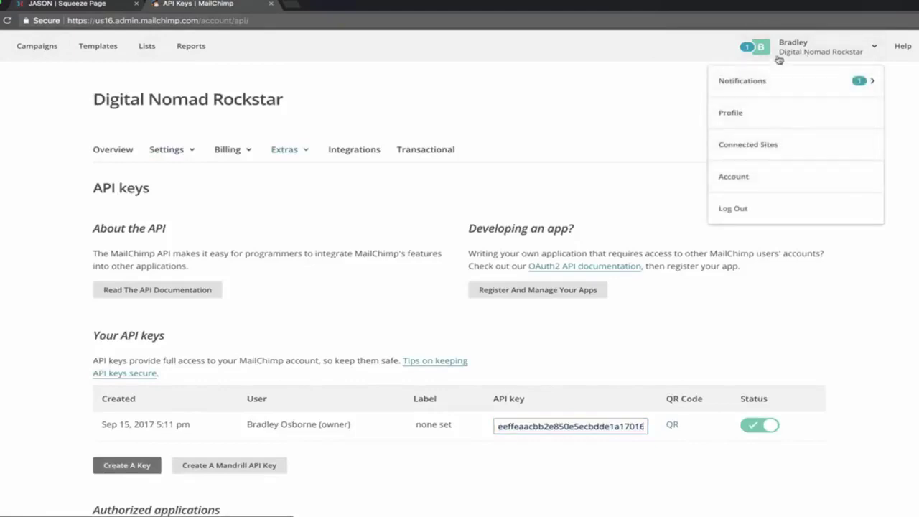
left_click(291, 149)
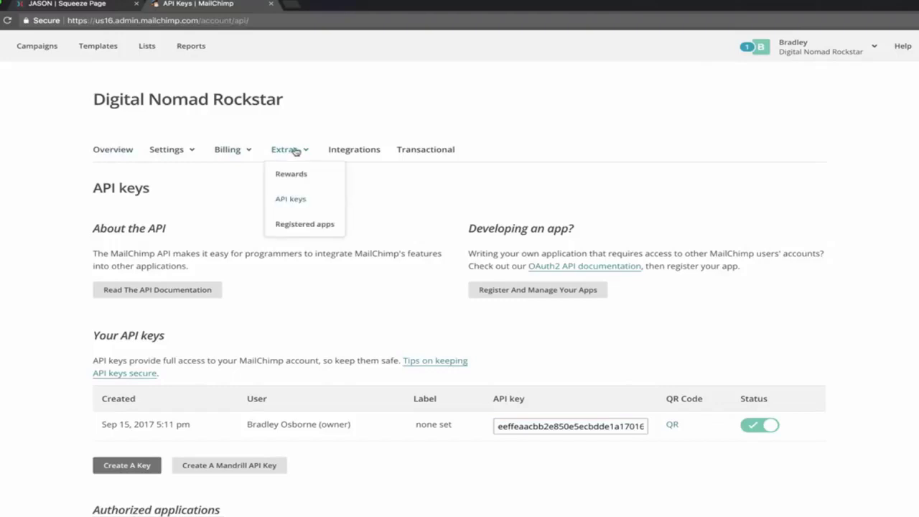
scroll(265, 394, "down", 3)
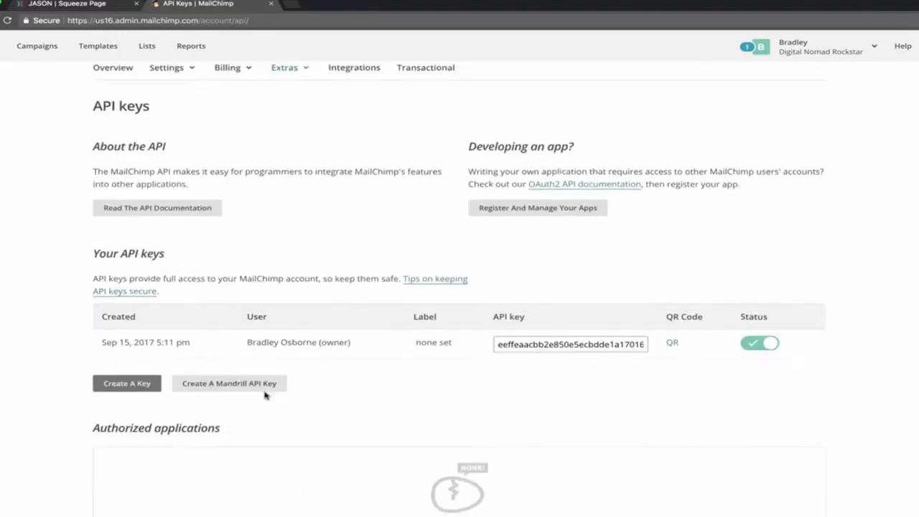
double_click(543, 315)
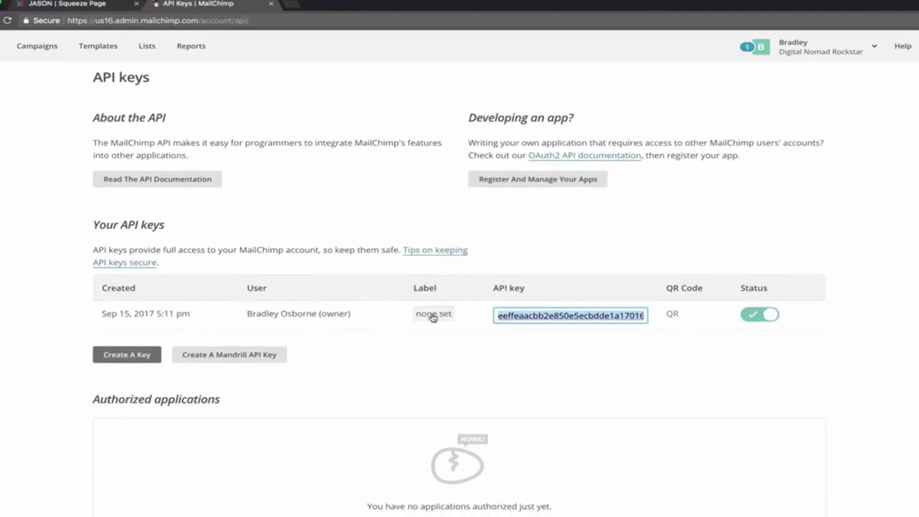
Close the ClickFunnels integration panel and load app.clickfunnels.com in a new tab
left_click(94, 3)
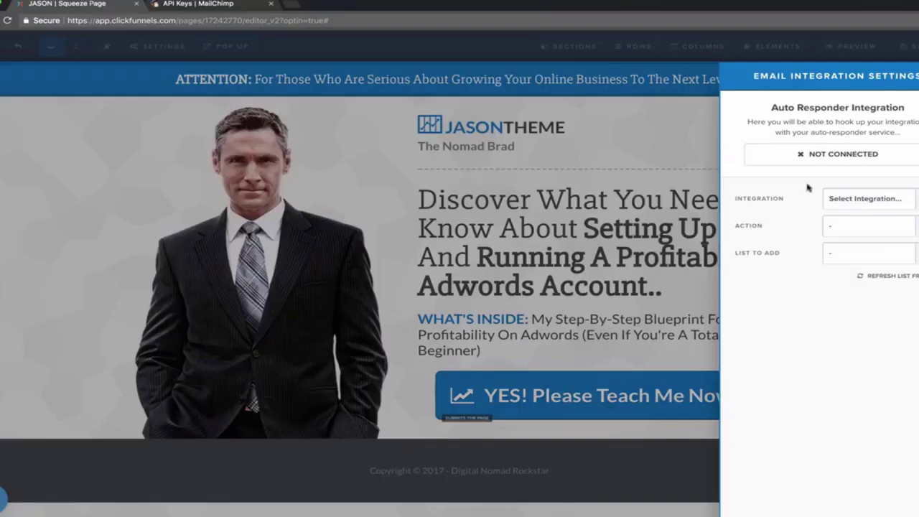
left_click(128, 105)
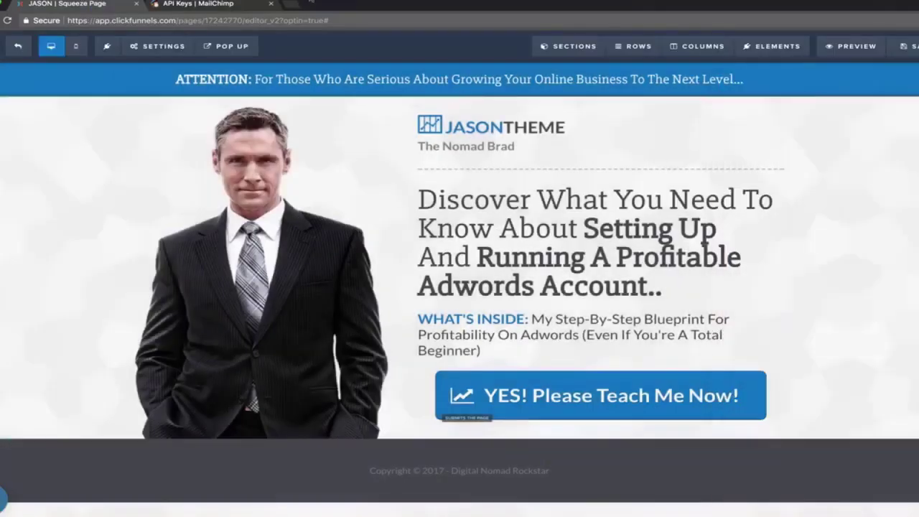
key("ctrl+t")
type("app.cl")
key("Return")
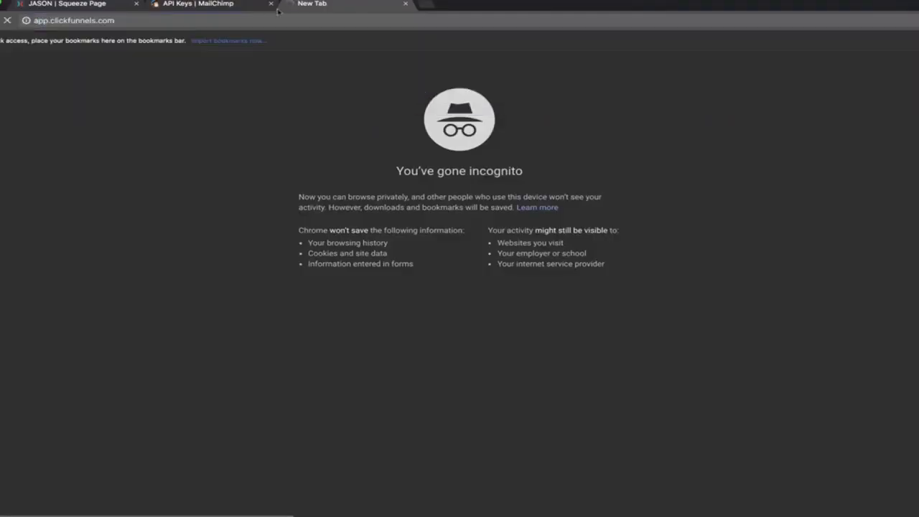
left_click(72, 4)
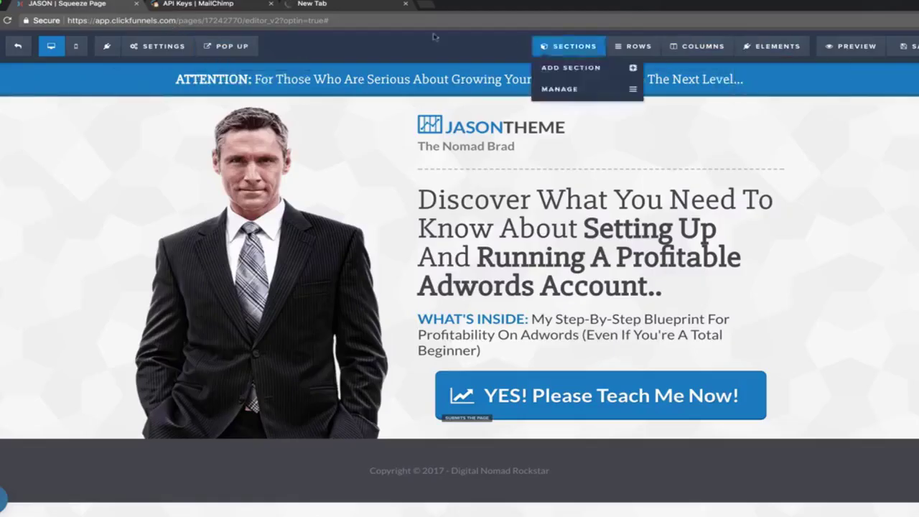
In the new ClickFunnels tab, go to Account > Integrations to see the API integrations
left_click(325, 4)
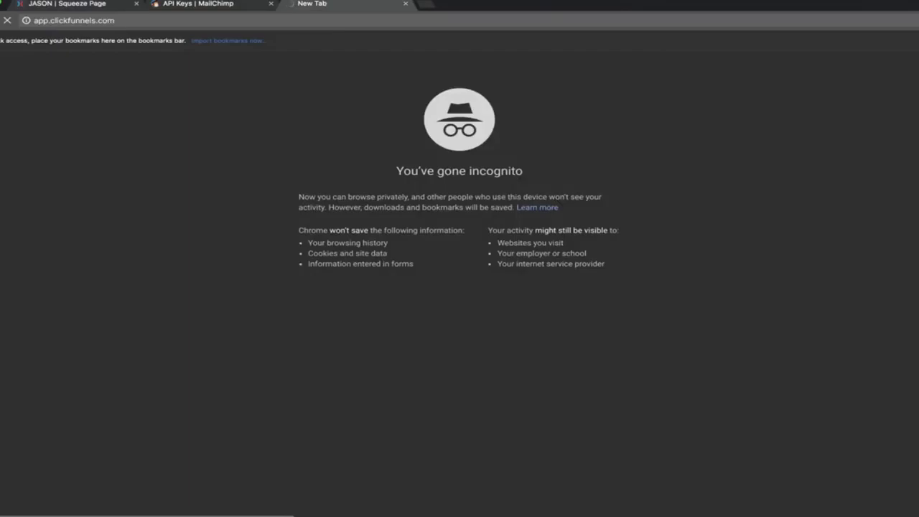
left_click(459, 7)
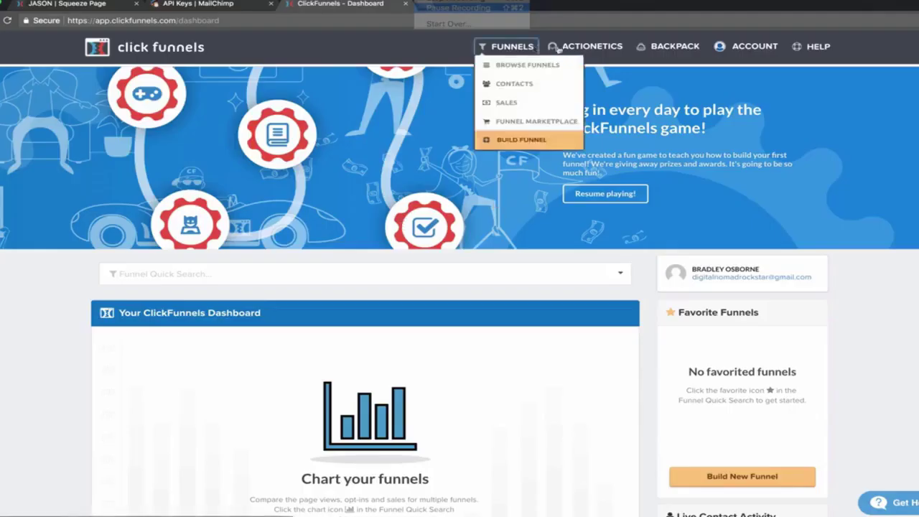
mouse_move(751, 48)
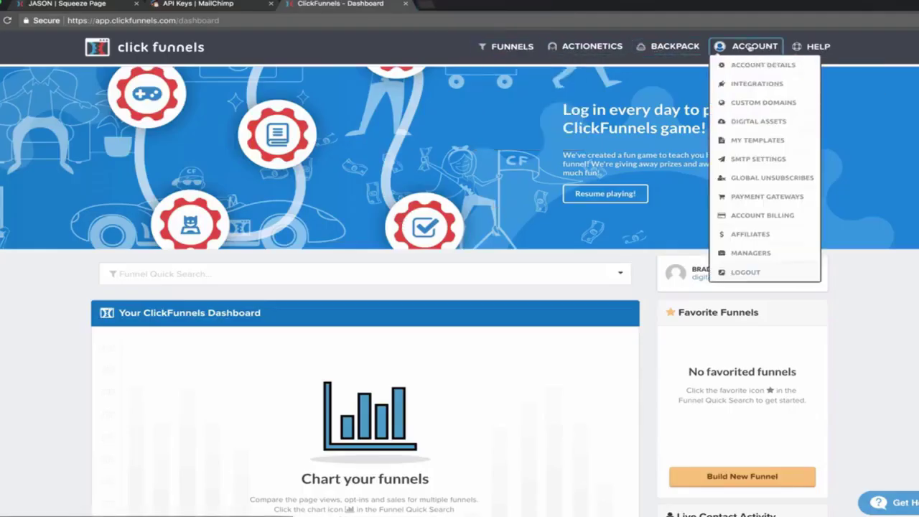
left_click(755, 84)
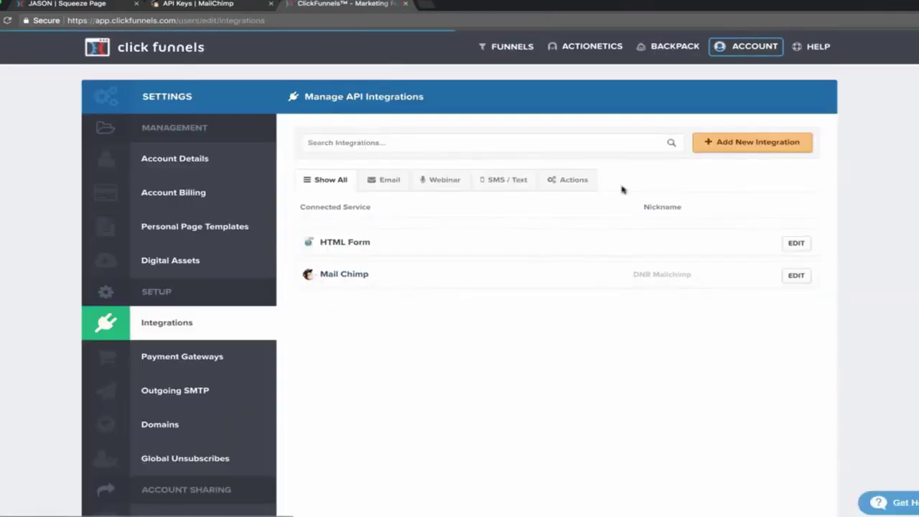
left_click(718, 142)
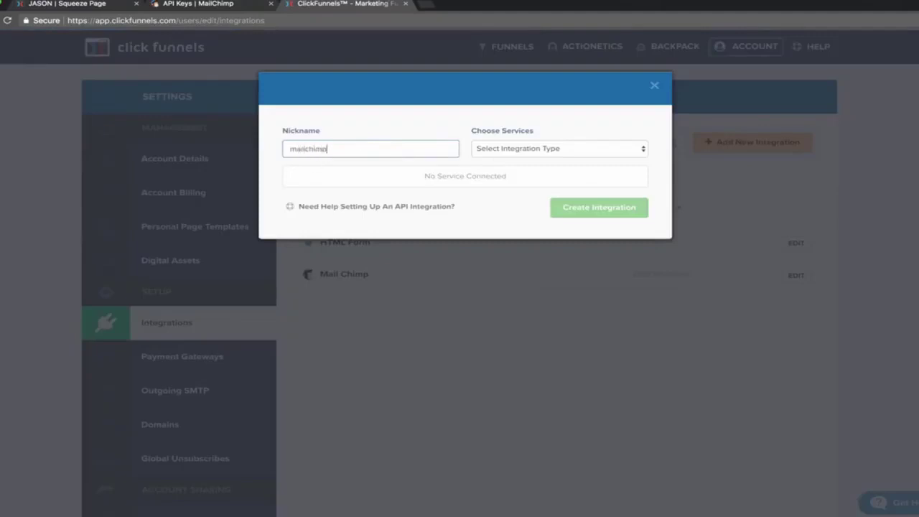
left_click(544, 148)
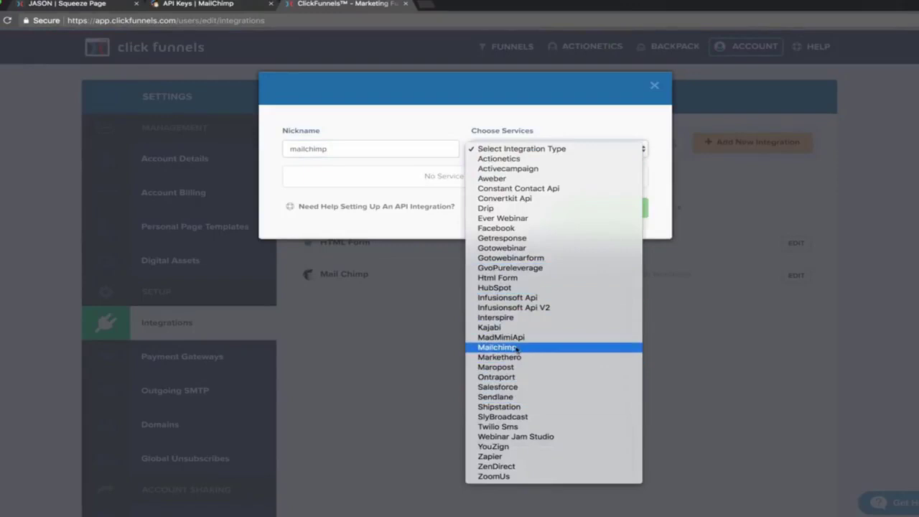
left_click(374, 195)
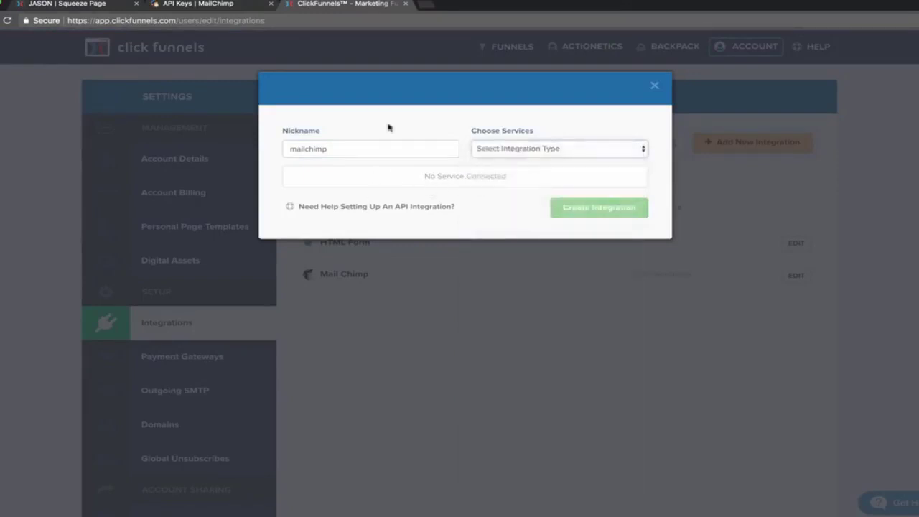
left_click(654, 86)
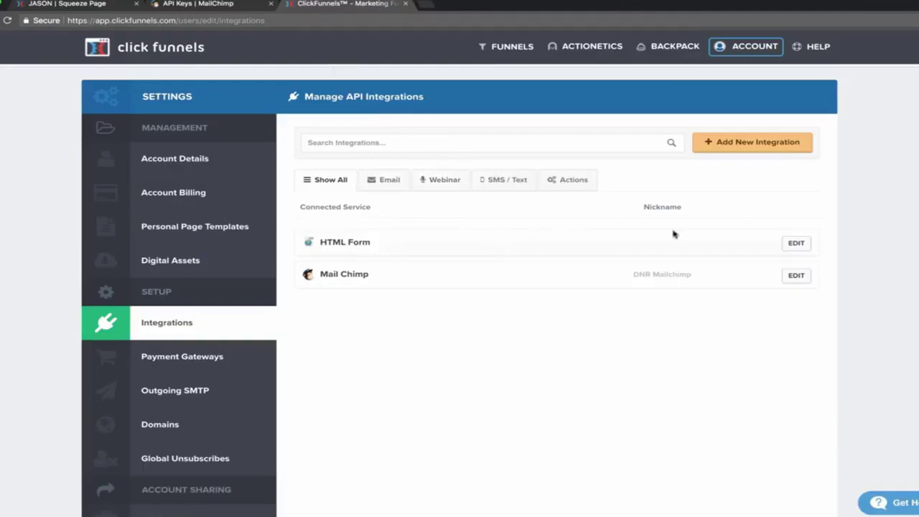
left_click(796, 276)
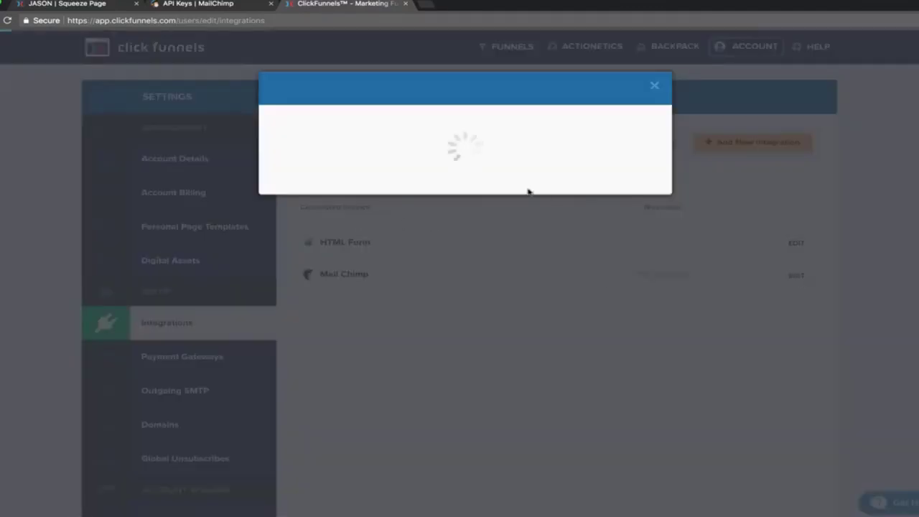
triple_click(386, 226)
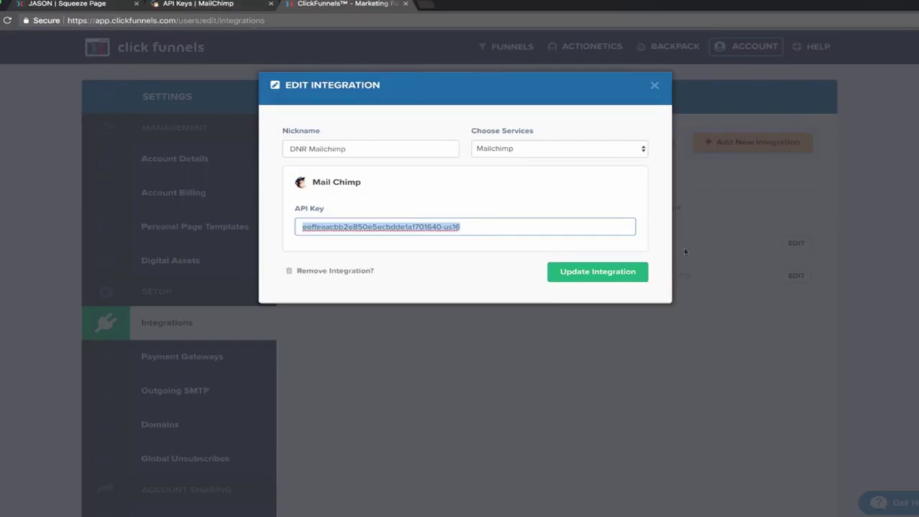
left_click(654, 85)
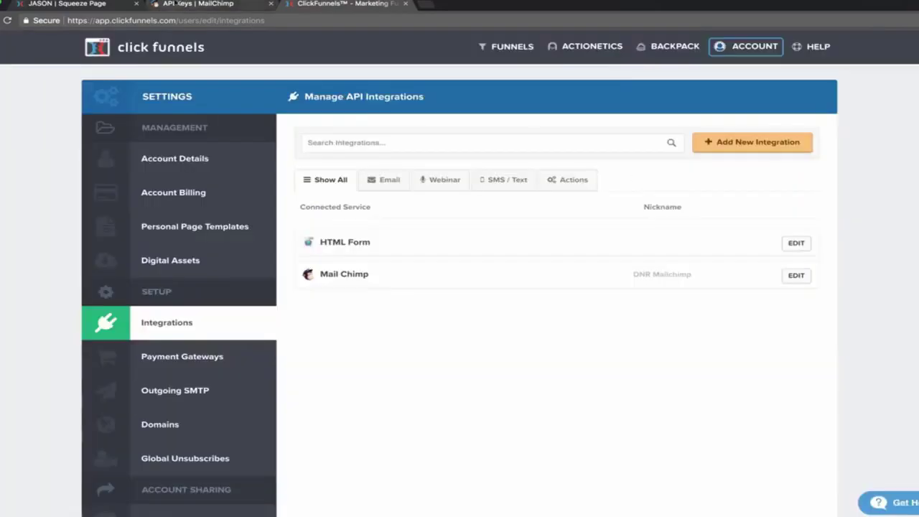
left_click(185, 5)
Connect the squeeze page's email integration to DNR Mailchimp
left_click(44, 4)
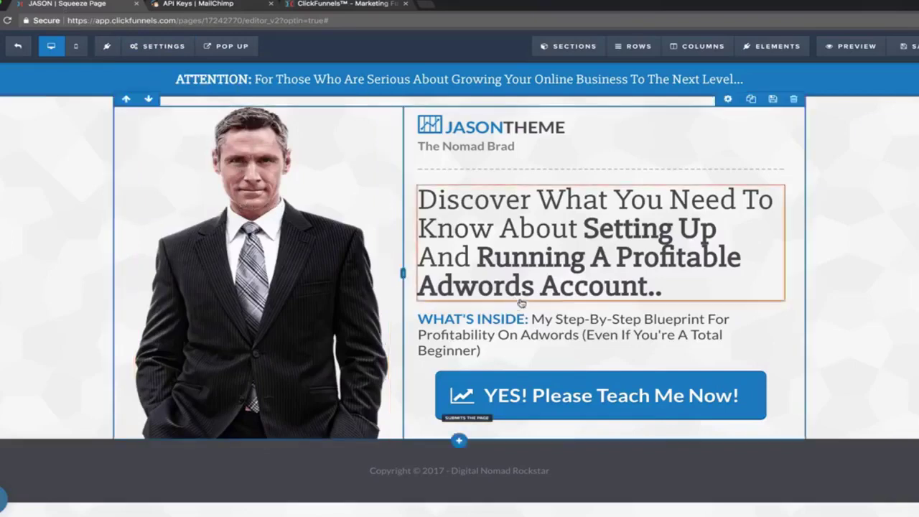
mouse_move(154, 49)
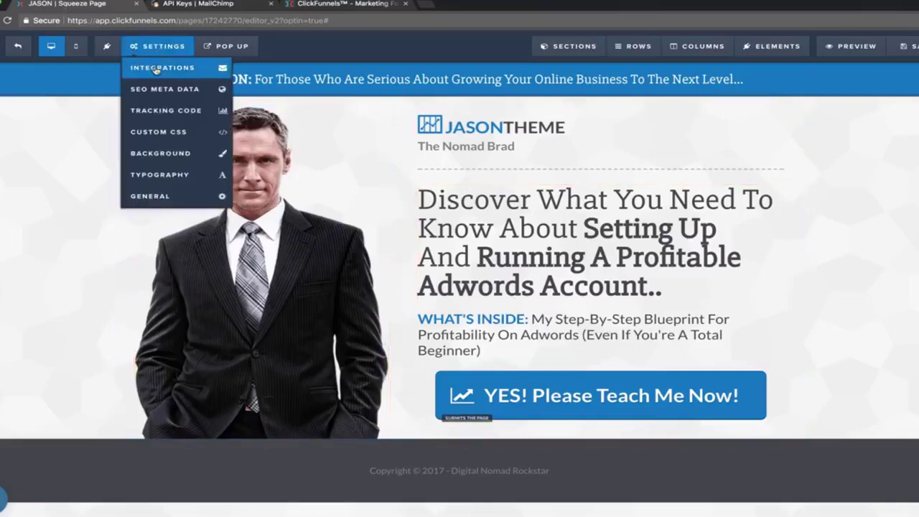
left_click(162, 67)
left_click(868, 202)
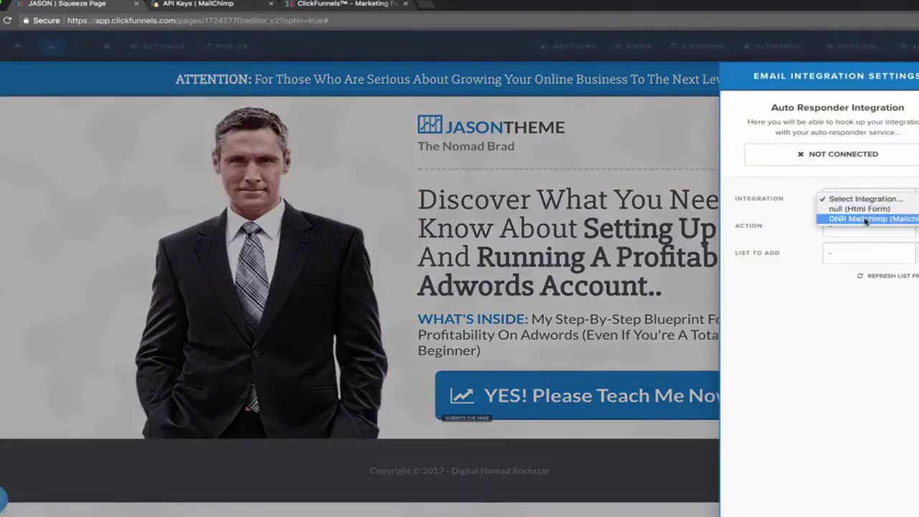
left_click(864, 218)
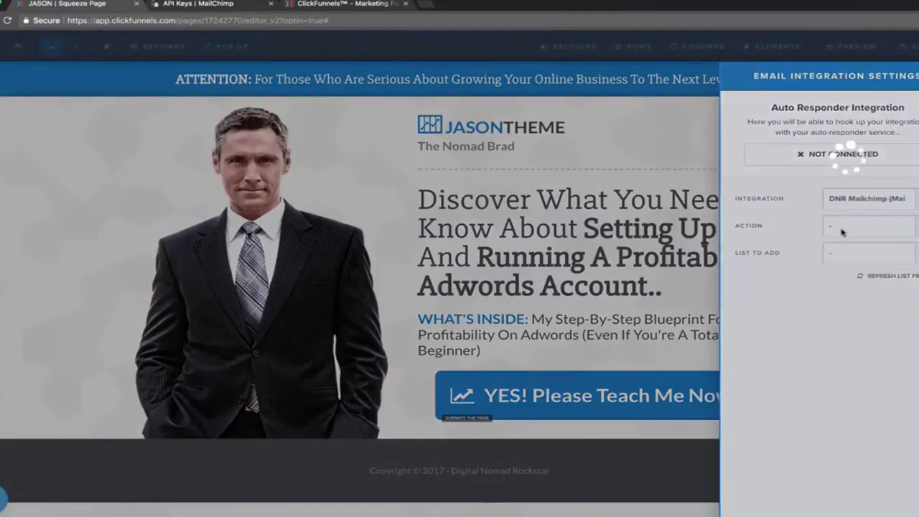
Set the integration action to Add To List with the Digital Nomad Rockstar list
left_click(881, 227)
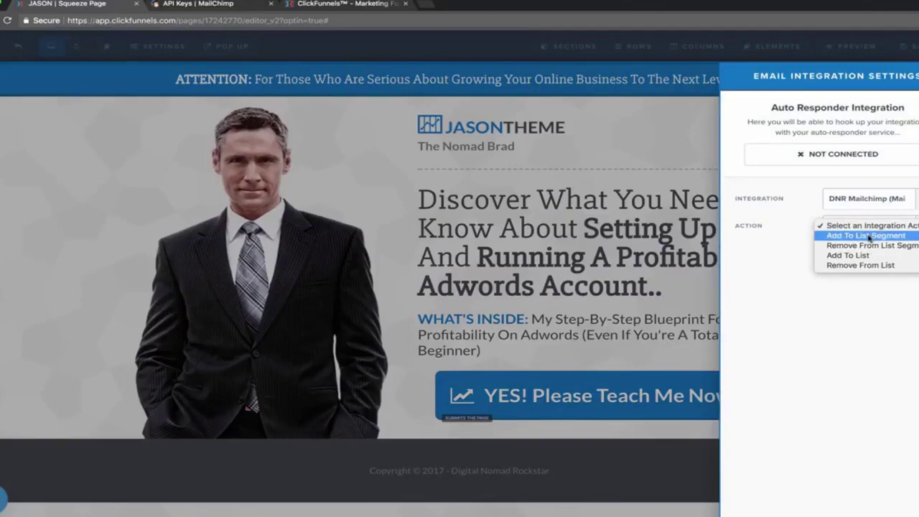
left_click(869, 236)
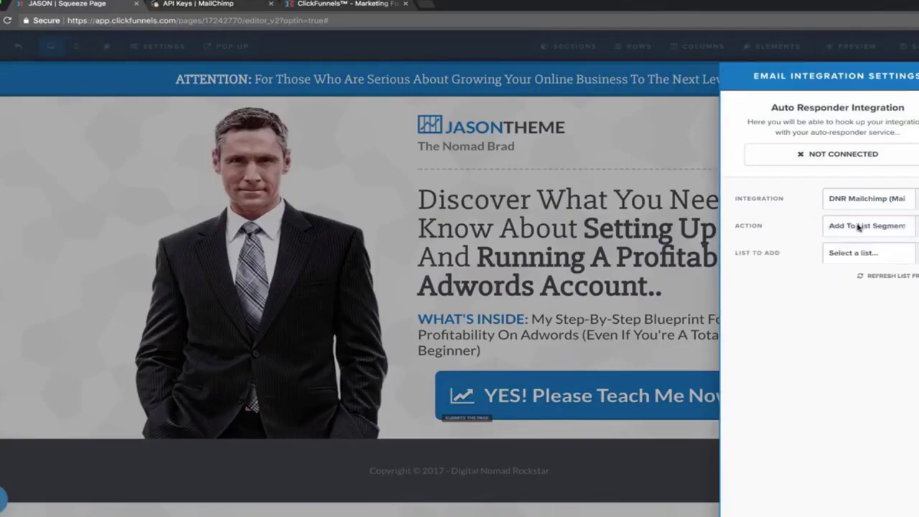
left_click(863, 227)
left_click(863, 246)
left_click(864, 252)
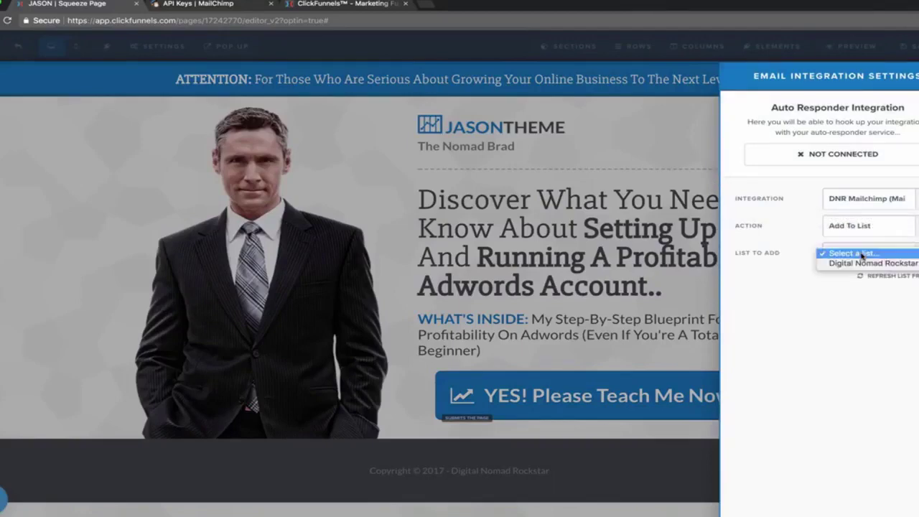
left_click(865, 264)
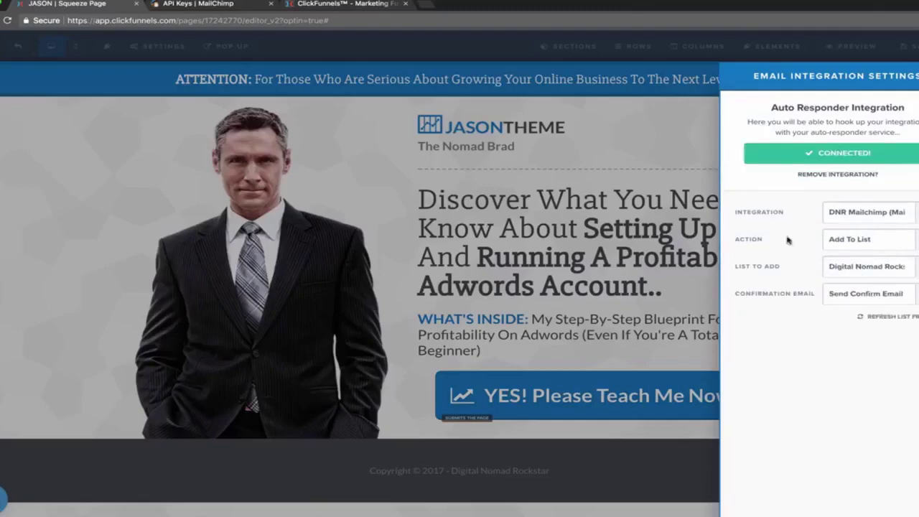
left_click(130, 239)
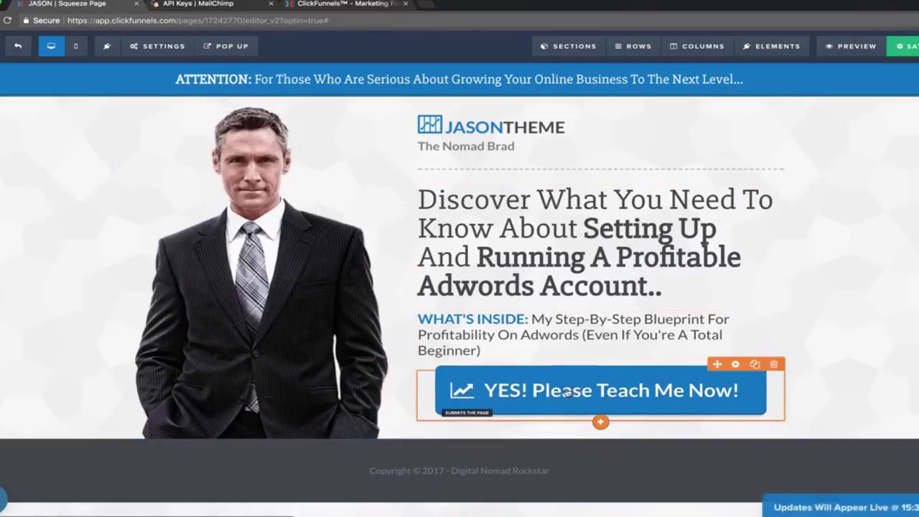
Preview the opt-in pop-up and close the preview
left_click(229, 46)
left_click(237, 68)
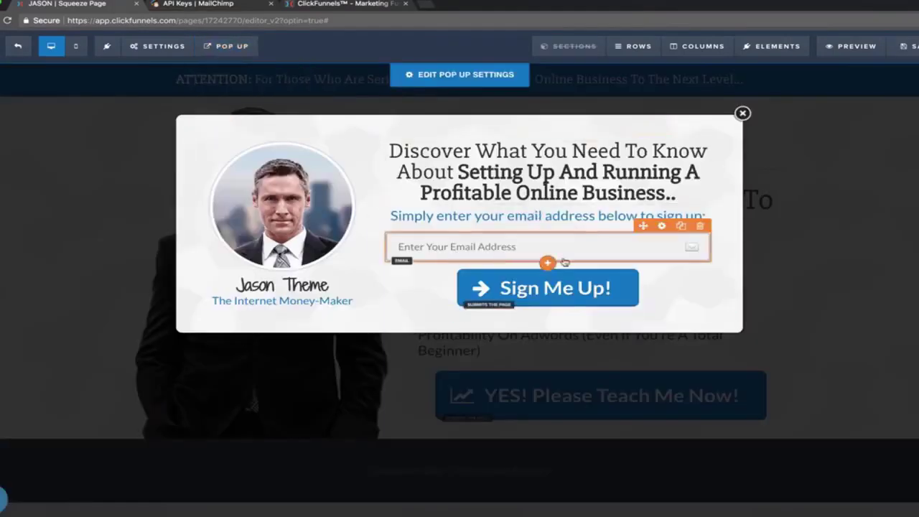
left_click(743, 113)
Set the YES! button's action to Open the Pop Up and show the pop-up for editing
left_click(560, 405)
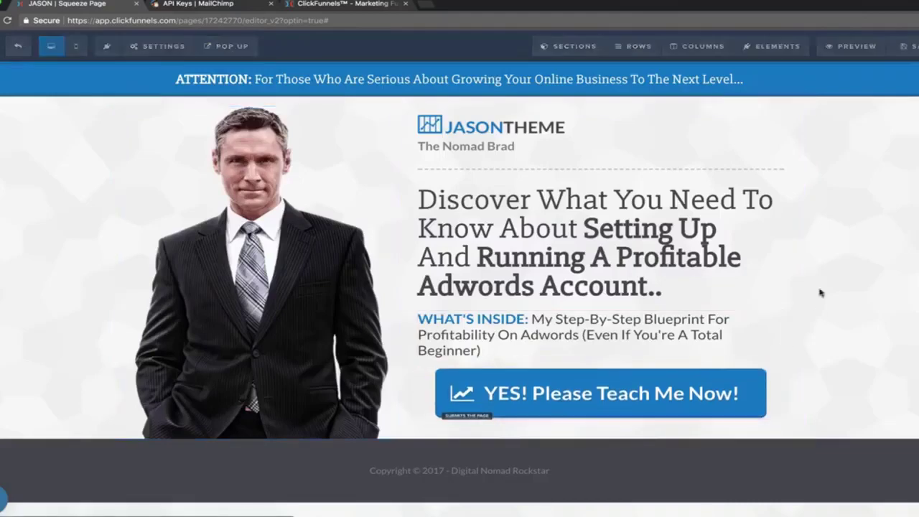
left_click(864, 164)
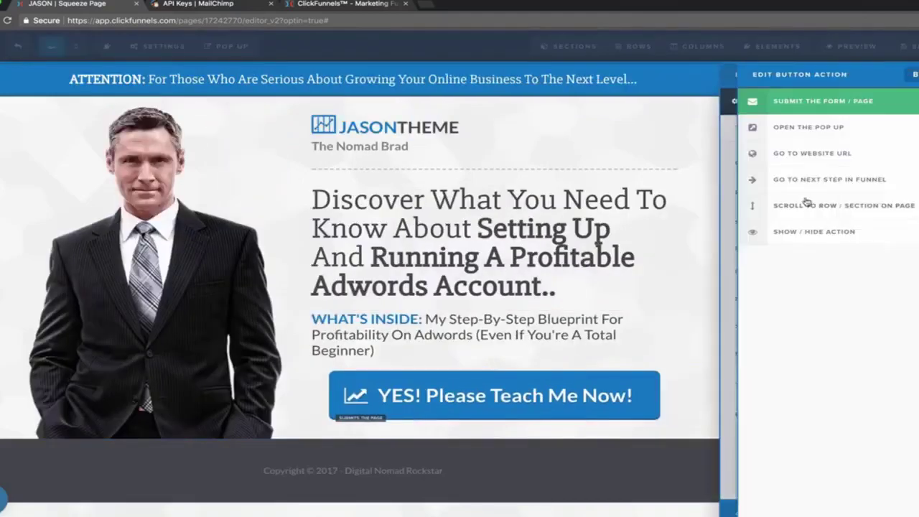
left_click(800, 128)
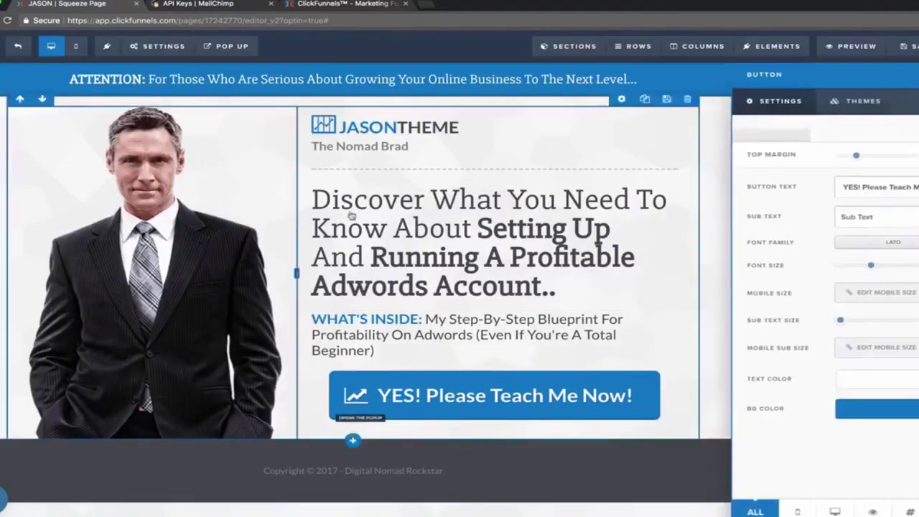
left_click(557, 138)
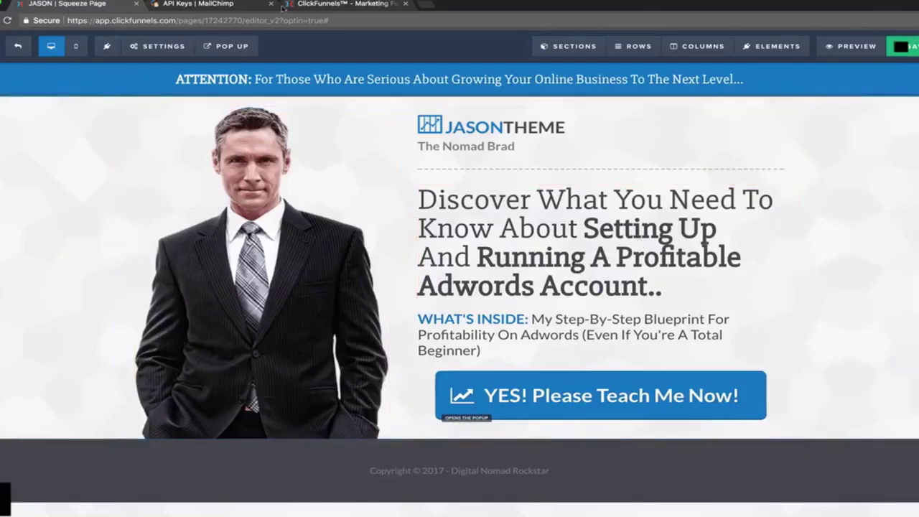
mouse_move(226, 46)
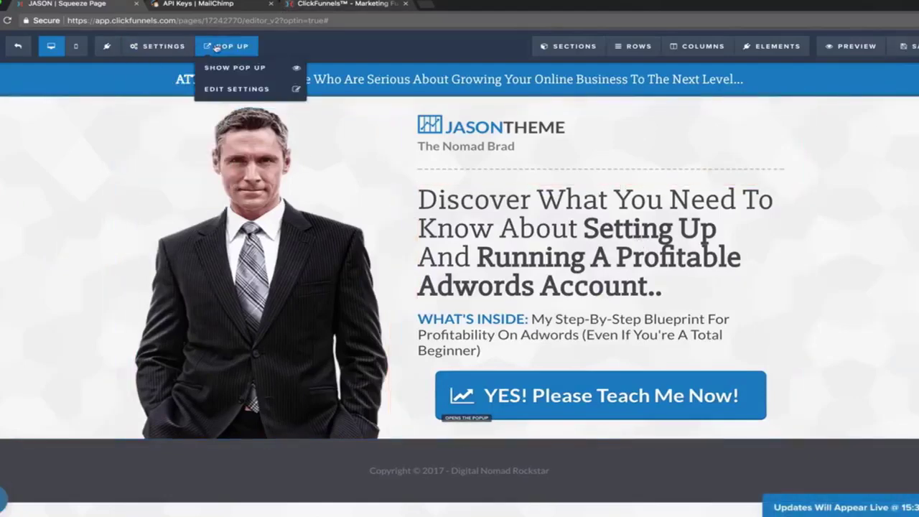
left_click(240, 70)
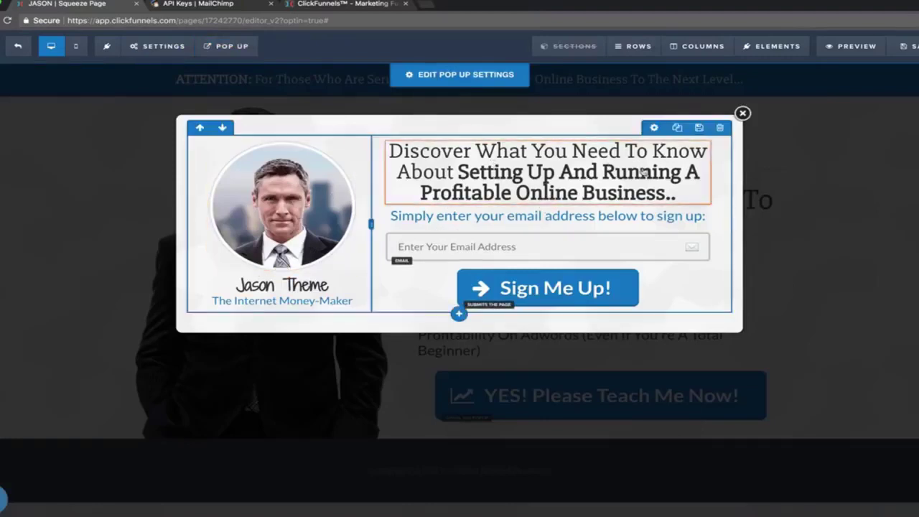
Replace 'Online Business' in the pop-up headline with 'Adwords Account (Even If You're A Total Beginner)'
left_click(389, 151)
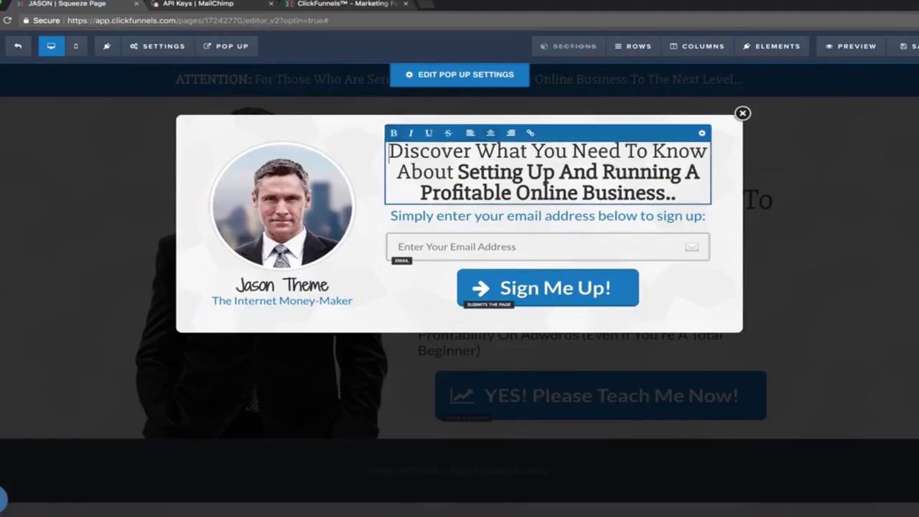
left_click_drag(515, 192, 666, 193)
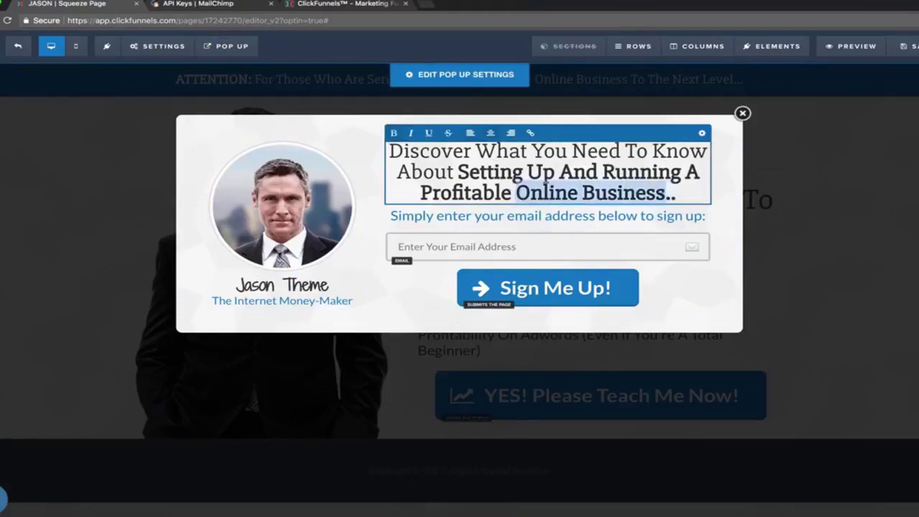
type("Adwords ")
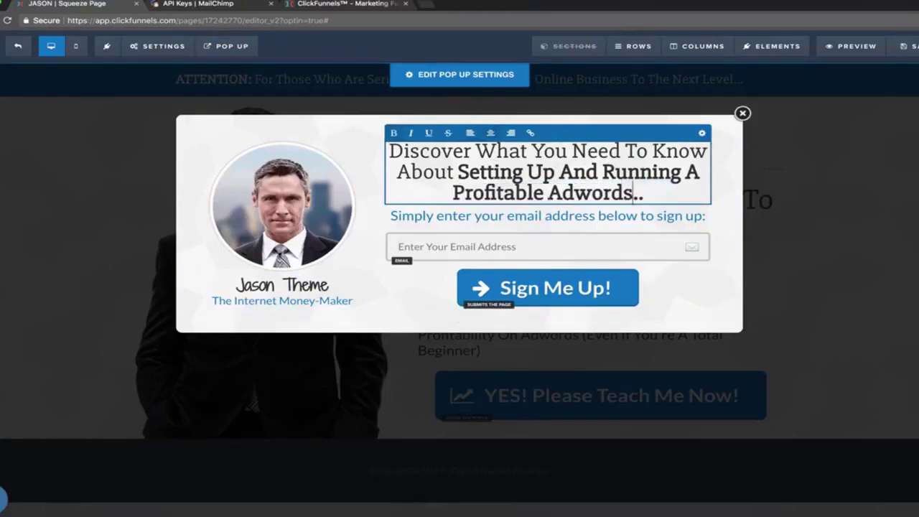
type("Account (")
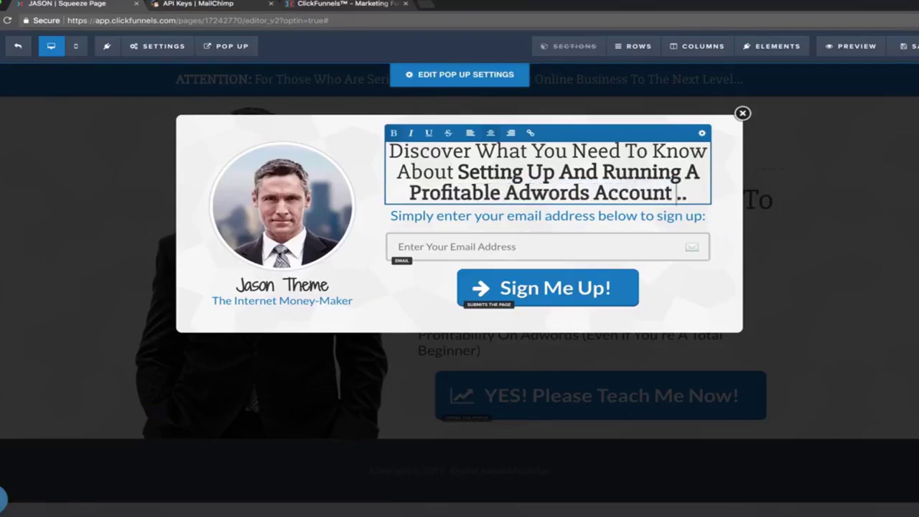
type("Even If You're A T")
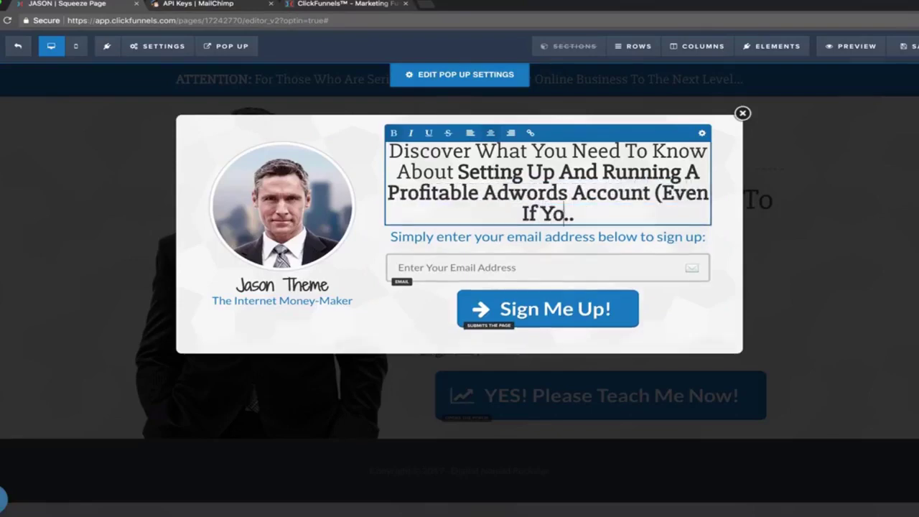
type("otal Beginner)")
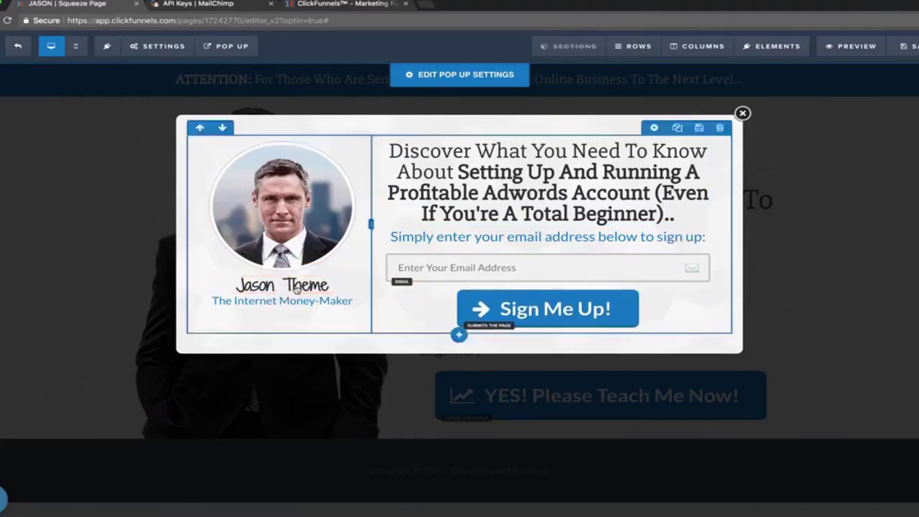
left_click(262, 305)
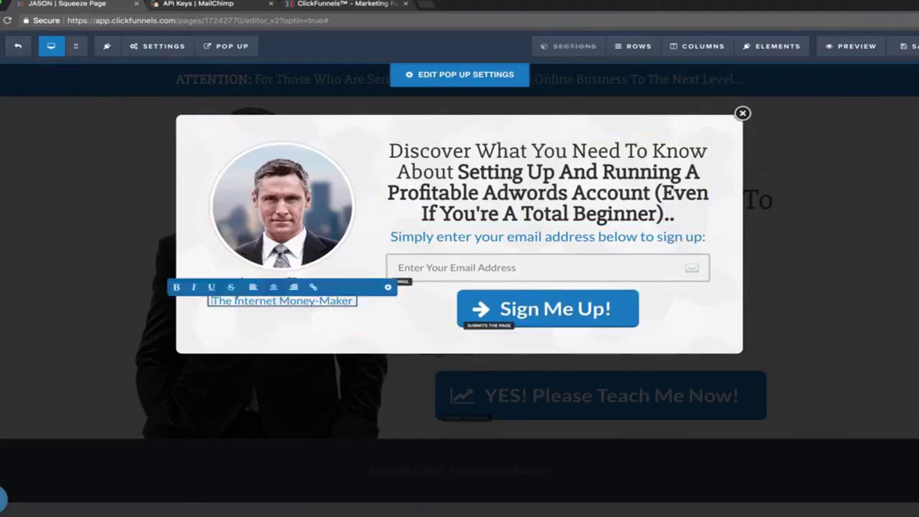
left_click_drag(234, 301, 367, 306)
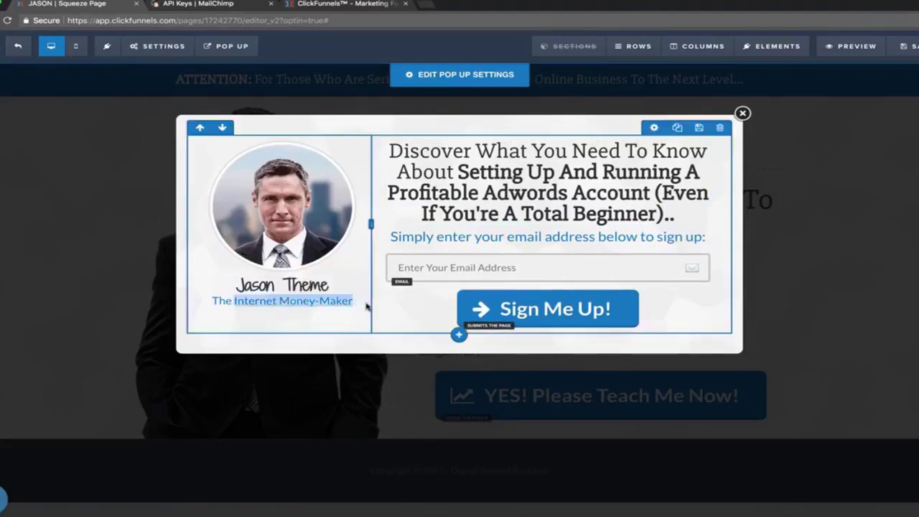
Replace the pop-up's 'Internet Money-Maker' tagline with the owner's brand tagline
left_click(281, 323)
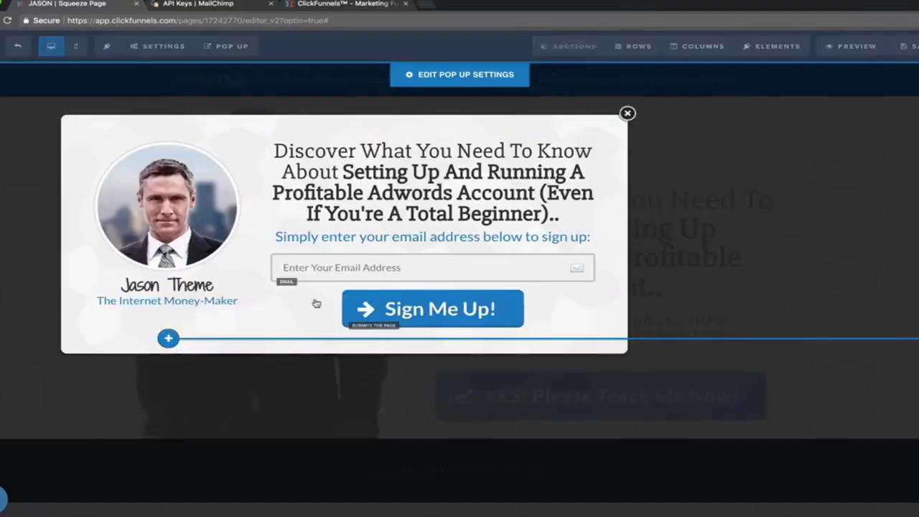
left_click(153, 338)
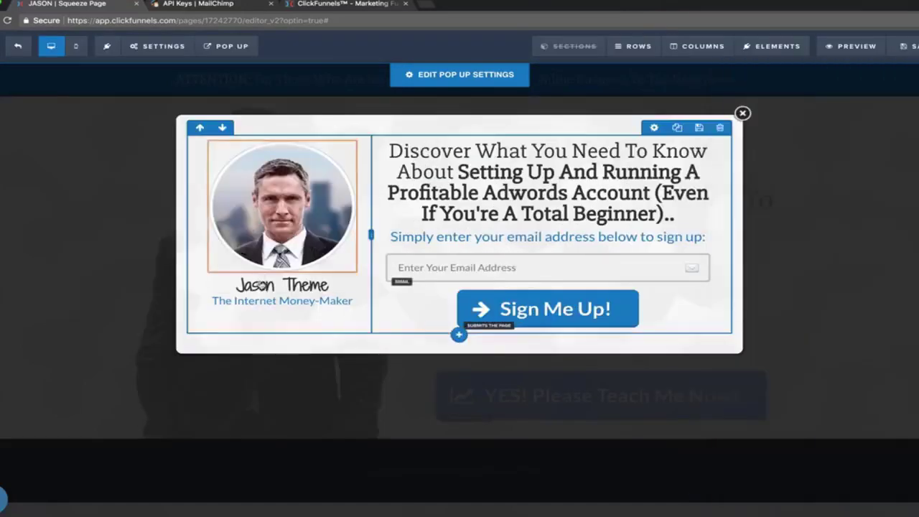
left_click(242, 304)
left_click_drag(231, 301, 352, 300)
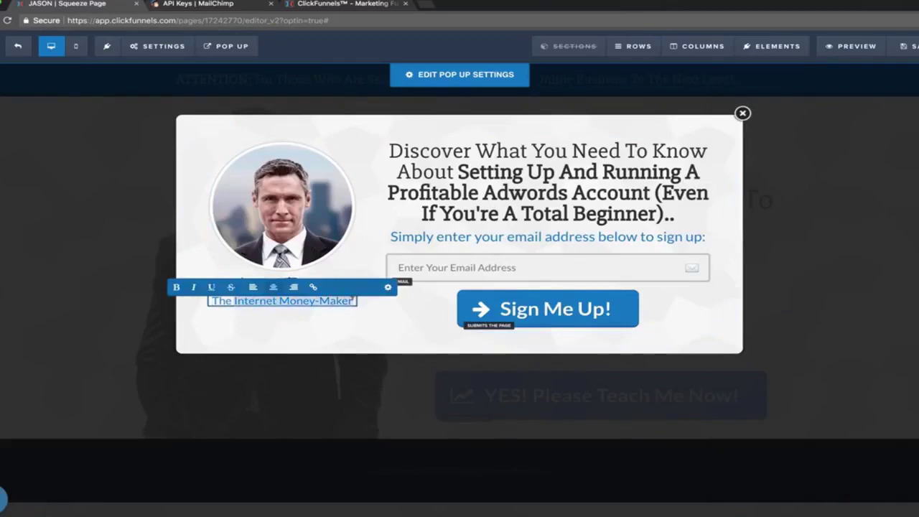
type("Nomad Brad")
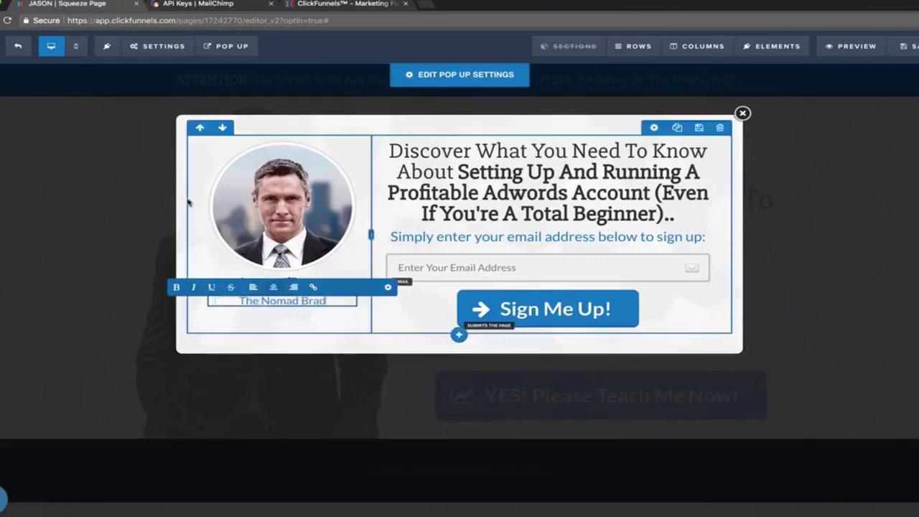
left_click(190, 205)
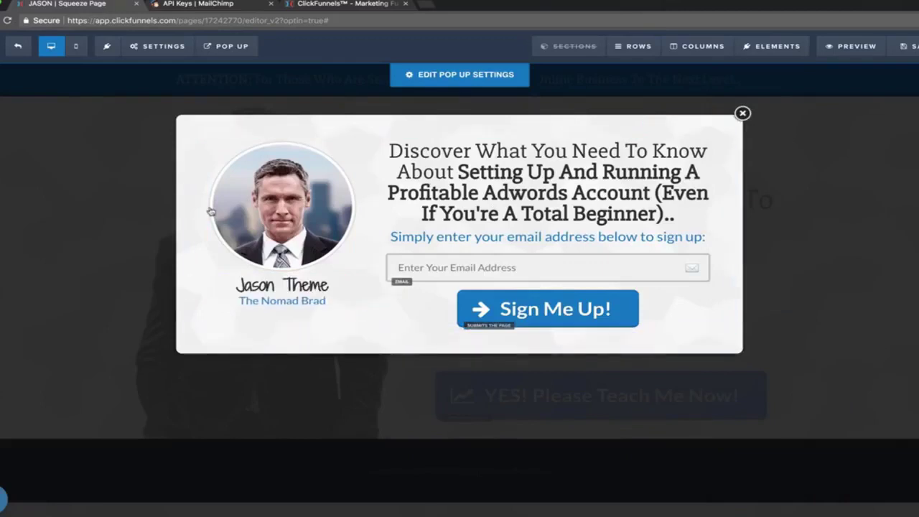
Change the name caption under the pop-up photo to the page owner's full name
left_click(310, 287)
key("ctrl+a")
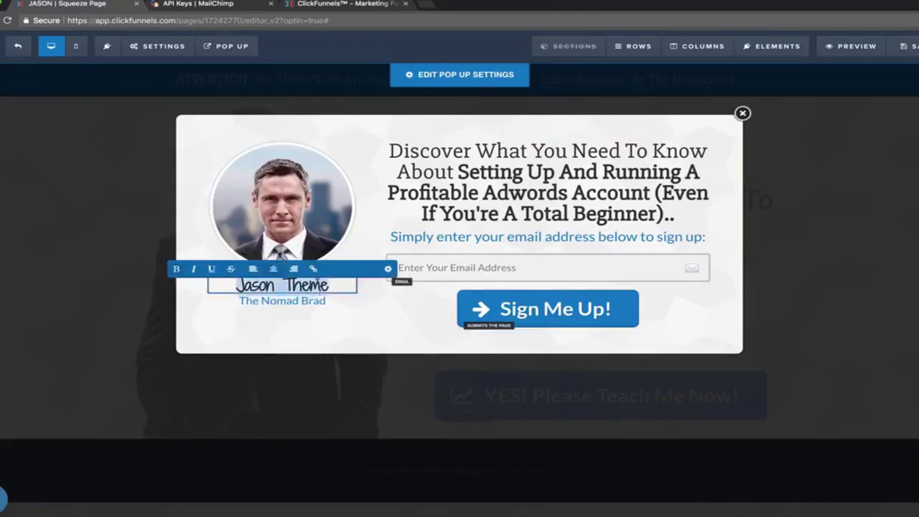
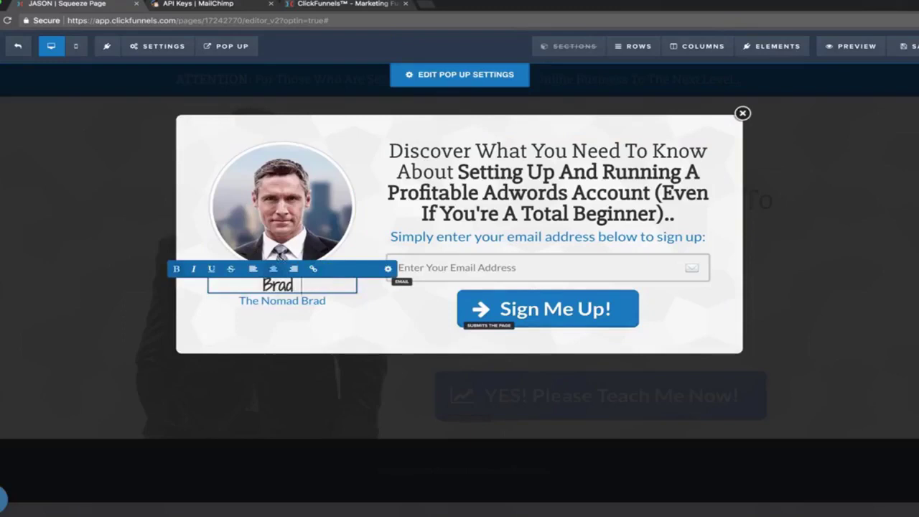
left_click(659, 190)
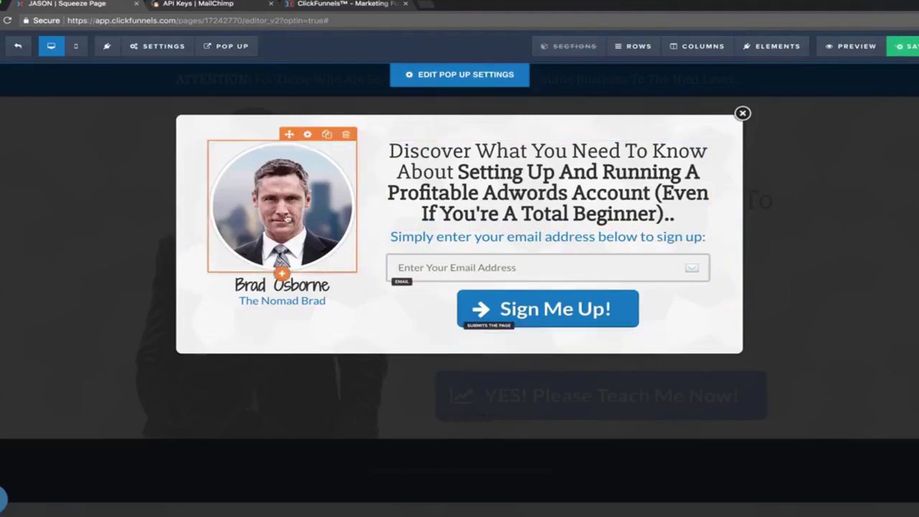
left_click(285, 219)
left_click(596, 138)
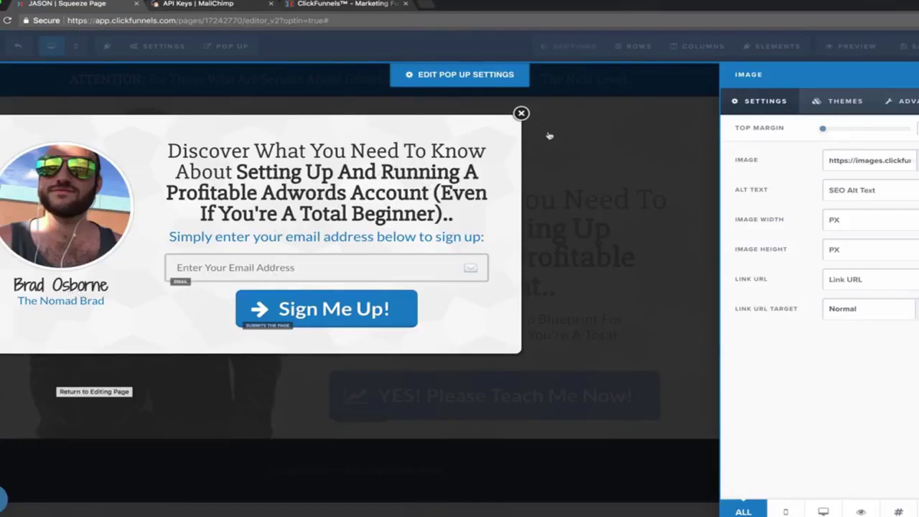
left_click(722, 146)
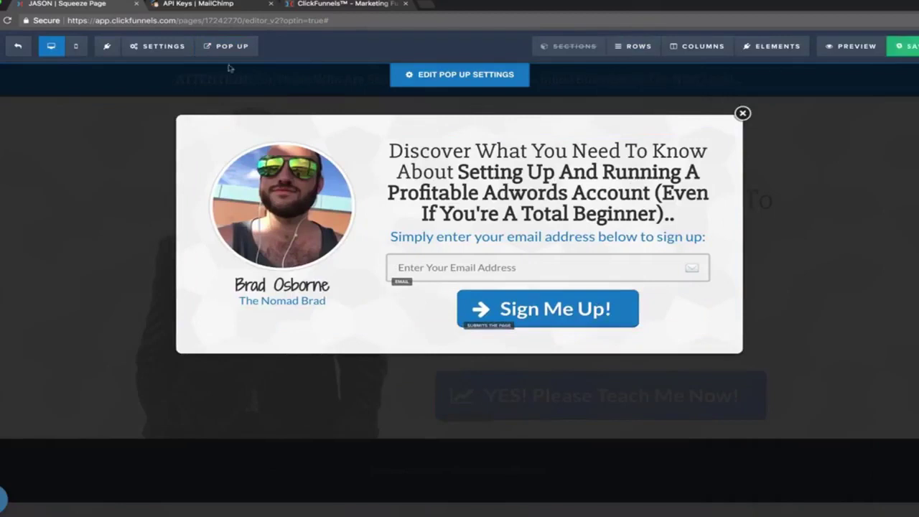
mouse_move(226, 46)
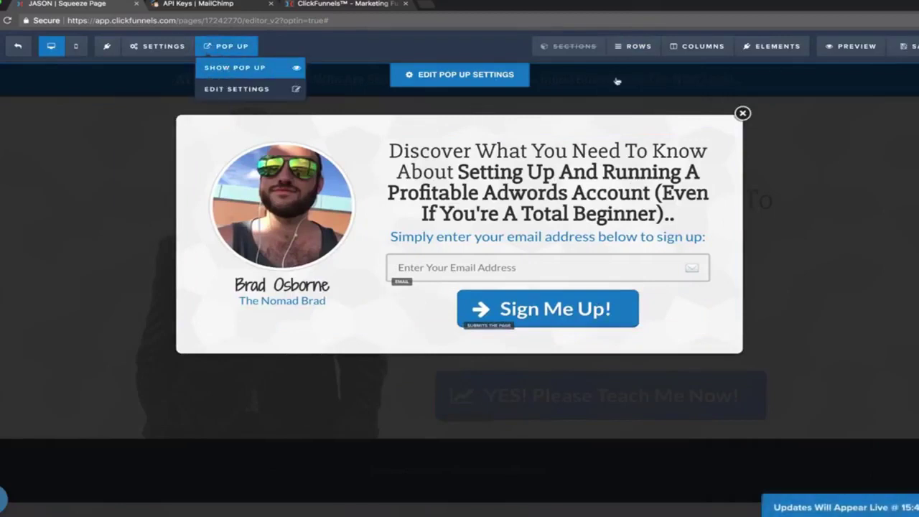
left_click(743, 112)
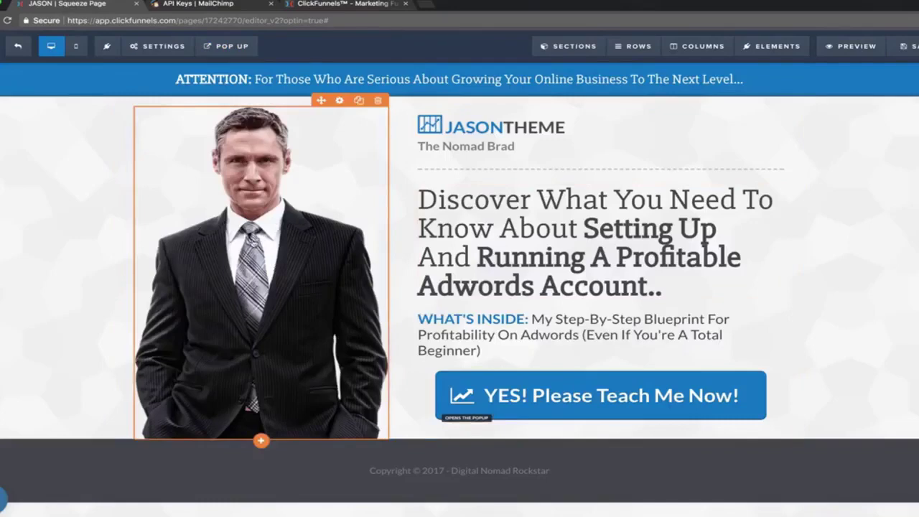
left_click(262, 237)
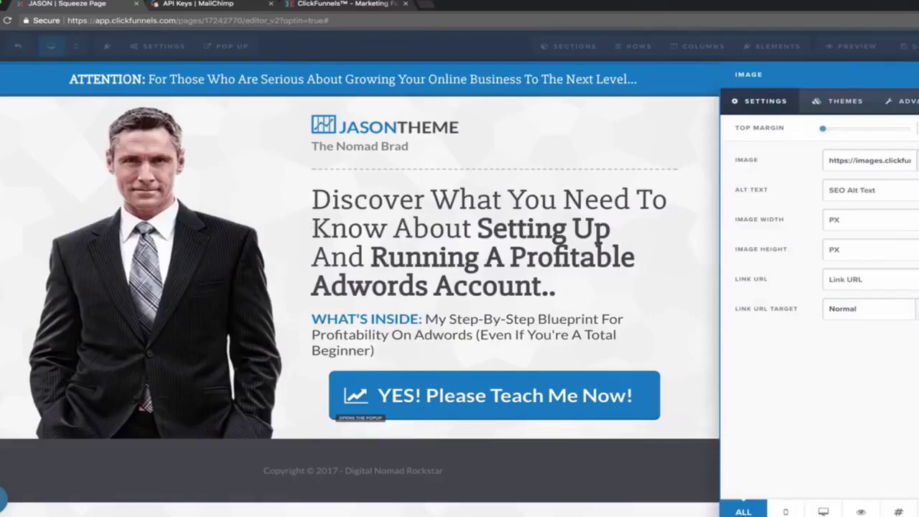
left_click(352, 437)
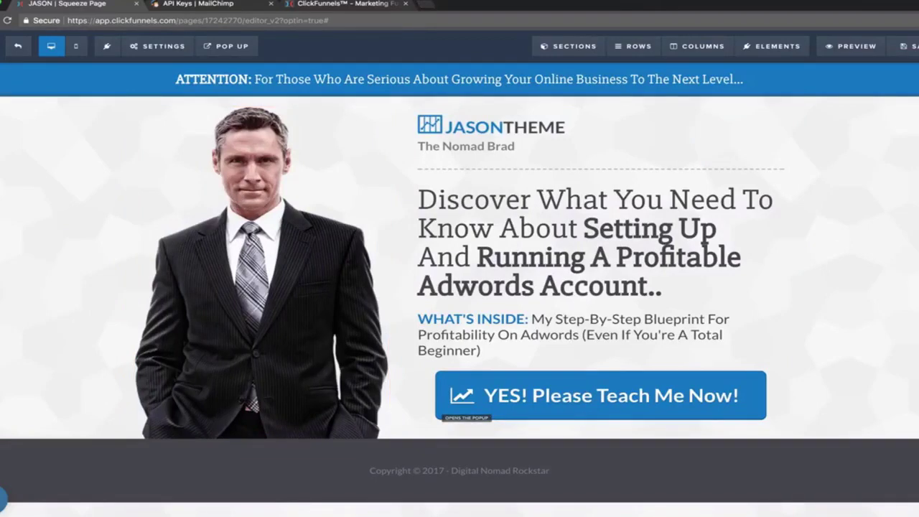
In a new private tab, start a Wattpad Book Cover design from Canva's Blogging & eBooks section
left_click(427, 5)
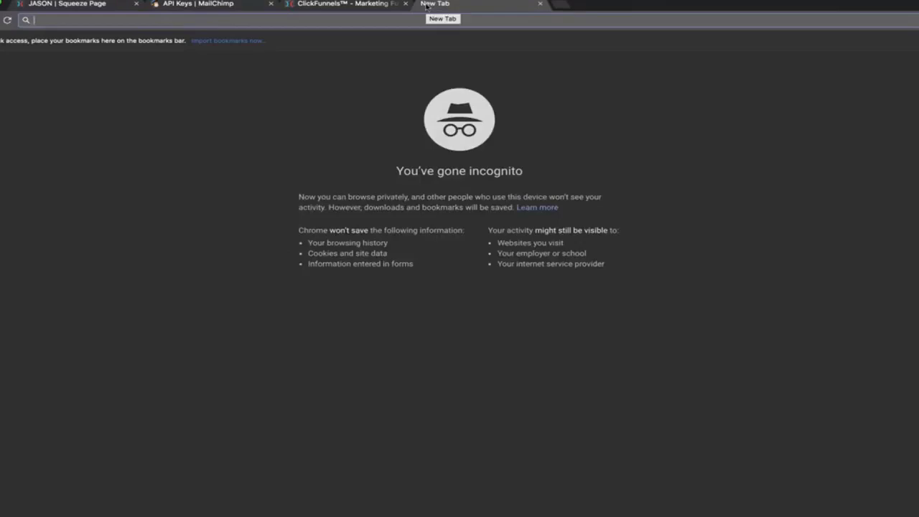
left_click(431, 2)
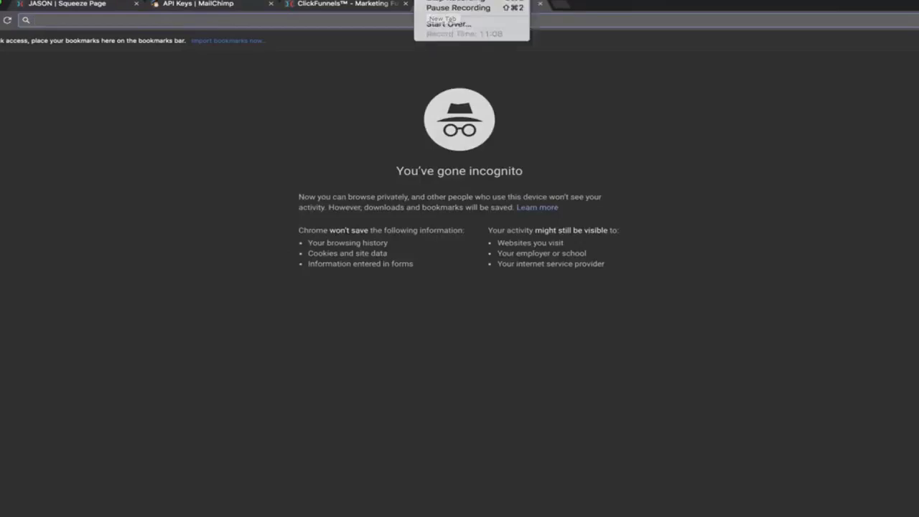
left_click(429, 8)
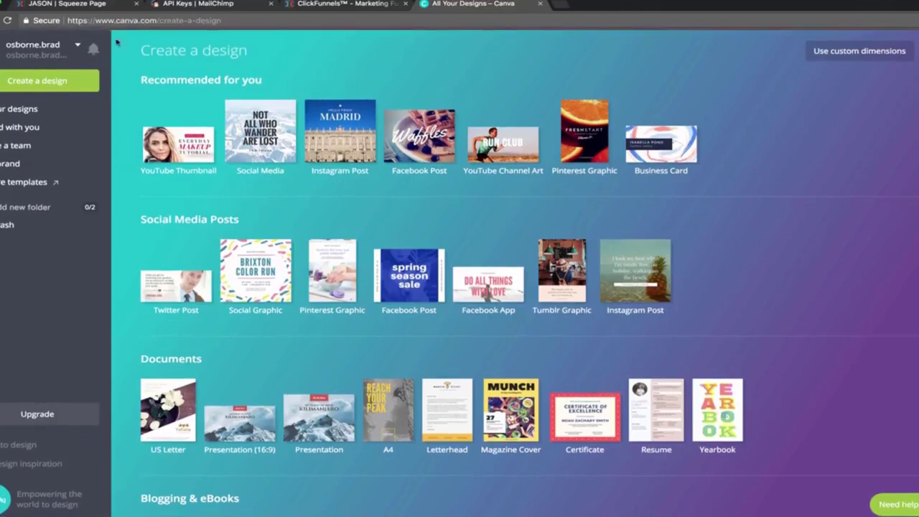
scroll(173, 151, "down", 2)
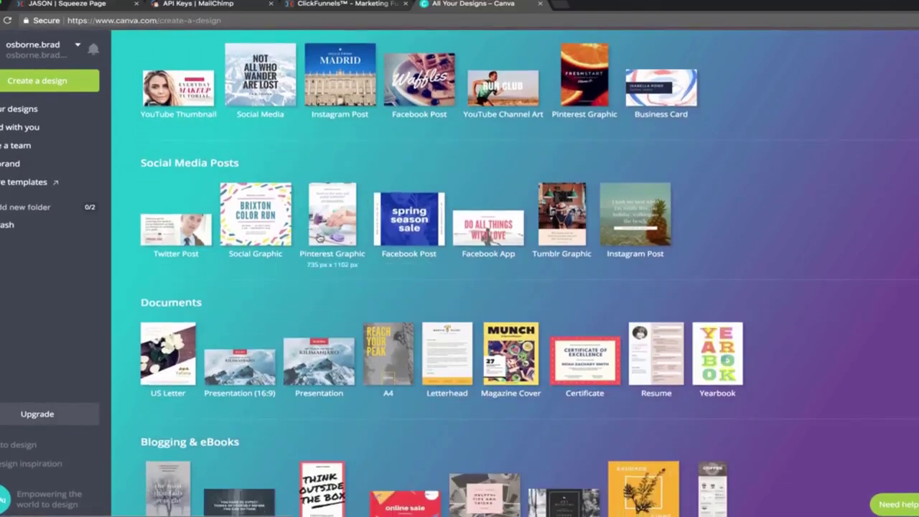
scroll(317, 234, "down", 3)
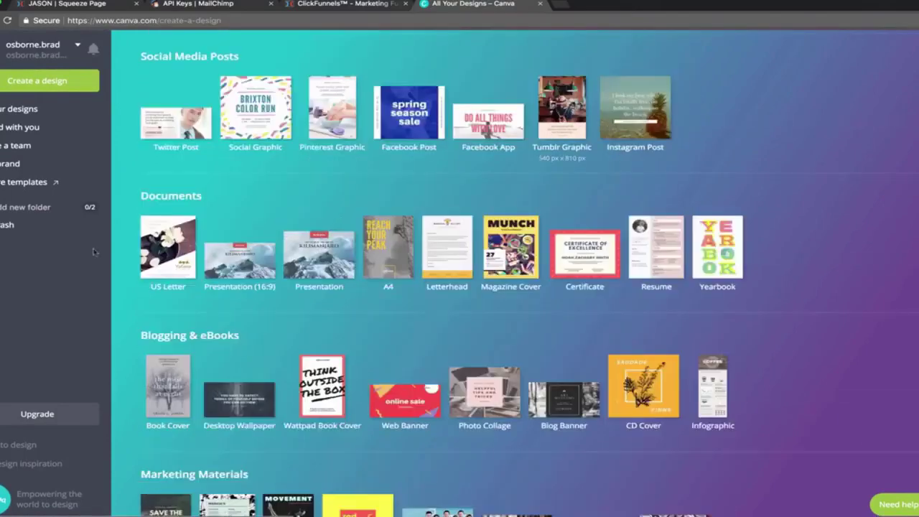
scroll(237, 267, "down", 3)
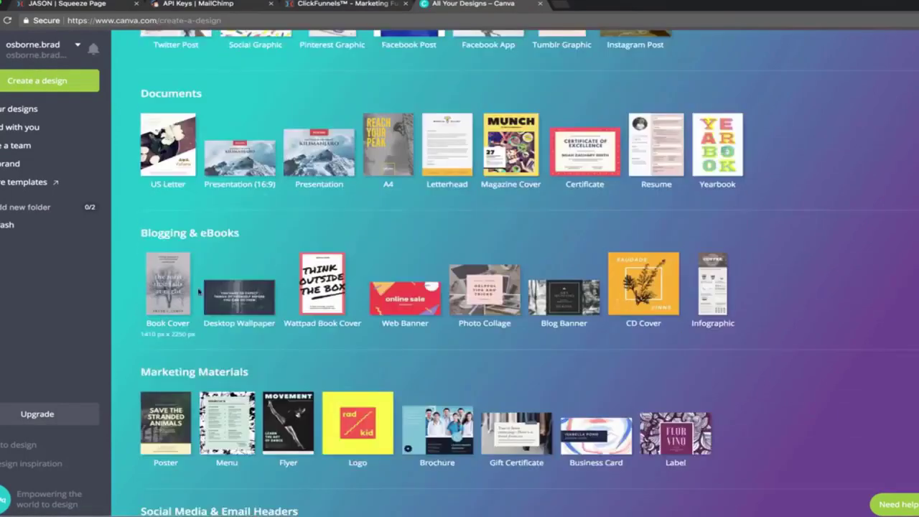
scroll(342, 299, "up", 1)
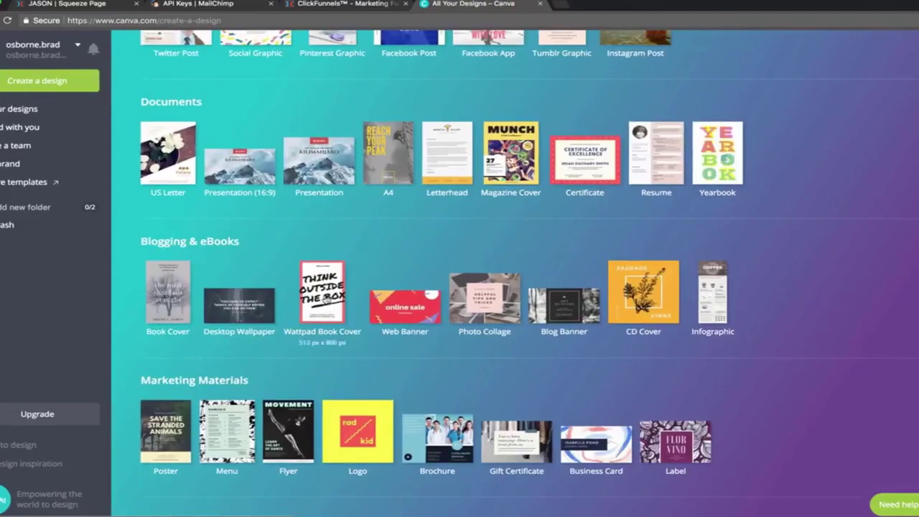
left_click(325, 300)
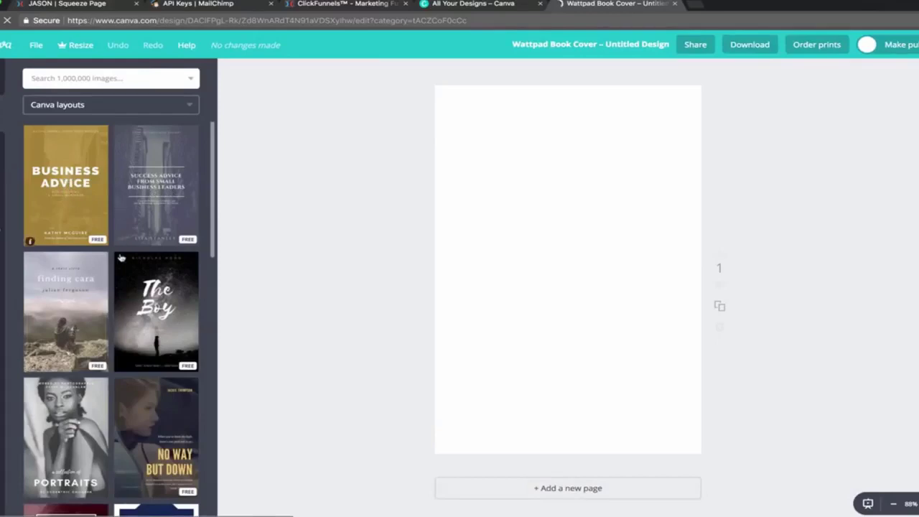
Apply the free gold-titled Business Advice layout to the blank Wattpad cover
scroll(166, 367, "down", 3)
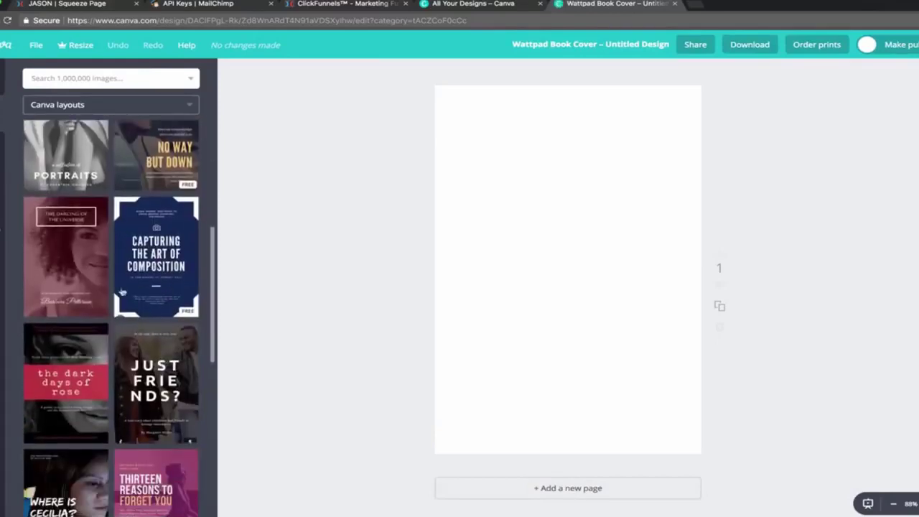
scroll(121, 294, "down", 3)
scroll(121, 294, "down", 5)
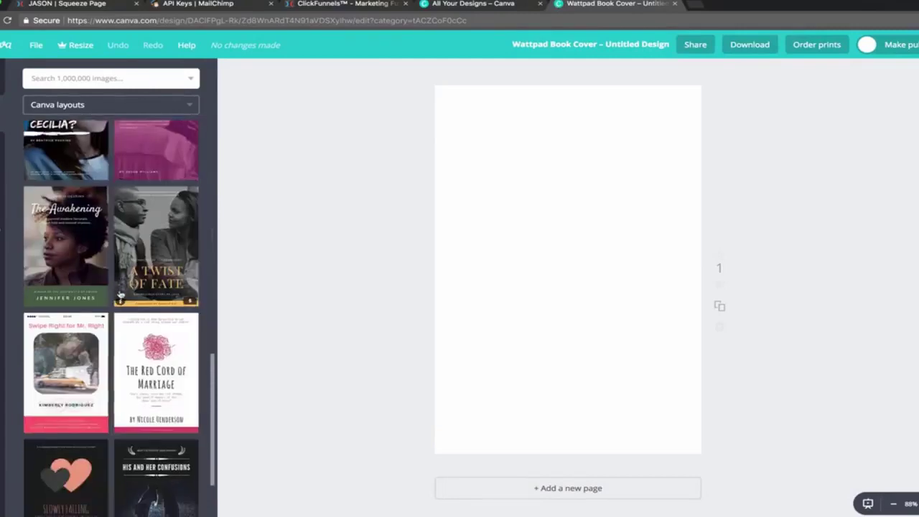
scroll(119, 283, "up", 10)
left_click(57, 179)
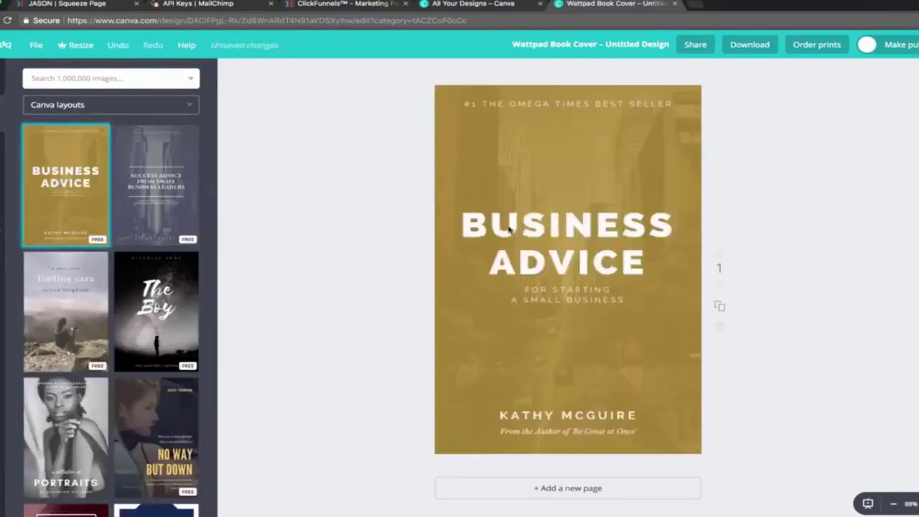
Replace the BUSINESS ADVICE heading with THE GOOGLE ADWORDS BOOTCAMP
left_click(514, 101)
left_click(538, 102)
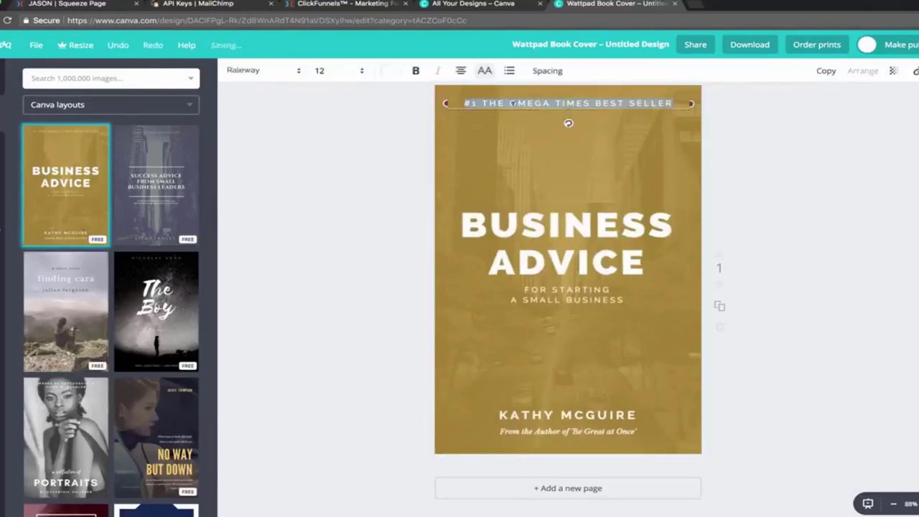
left_click(596, 239)
left_click(595, 239)
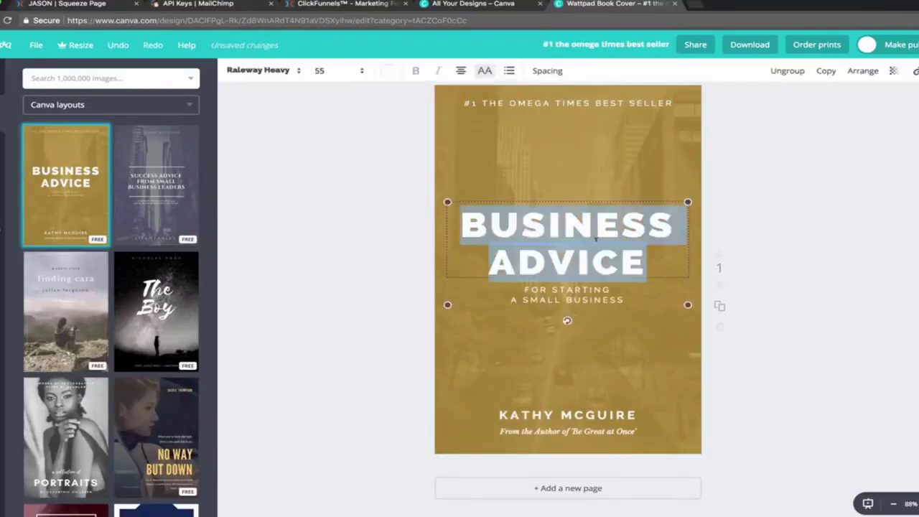
type("THE GOOGLE AD")
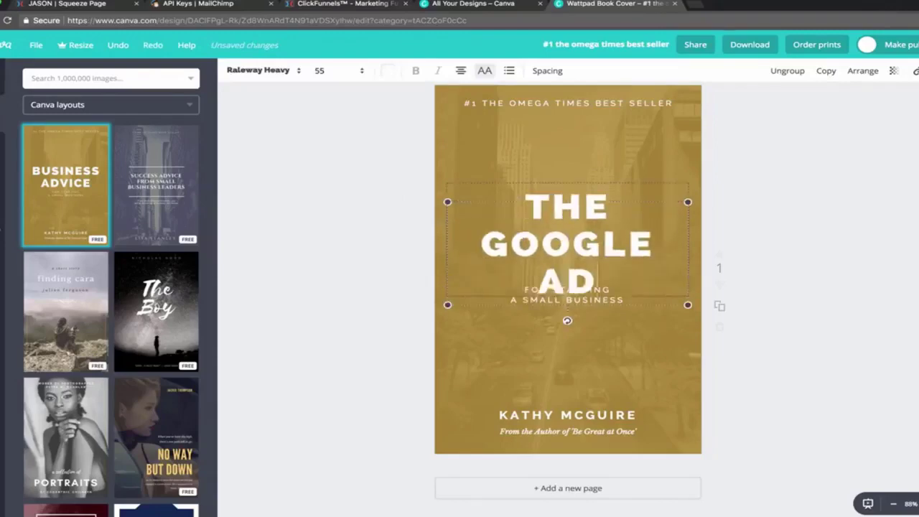
type("WORDS BOOTCAMP")
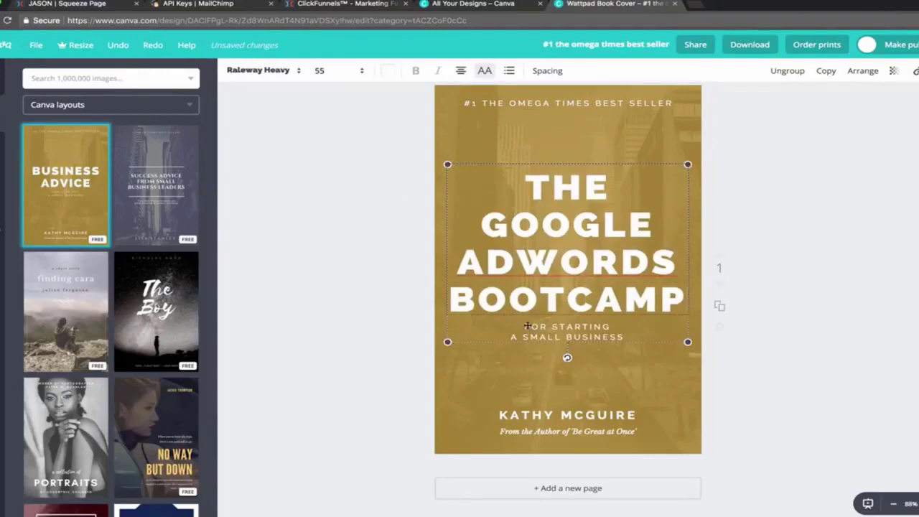
Change the cover's subtitle to FOR BEGINNERS
double_click(528, 325)
key("ctrl+a")
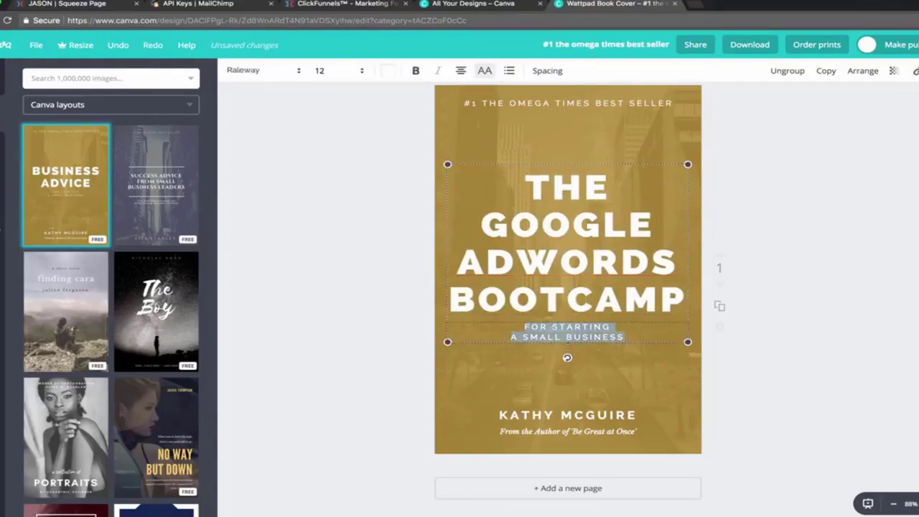
type("FOR BEGINNERS")
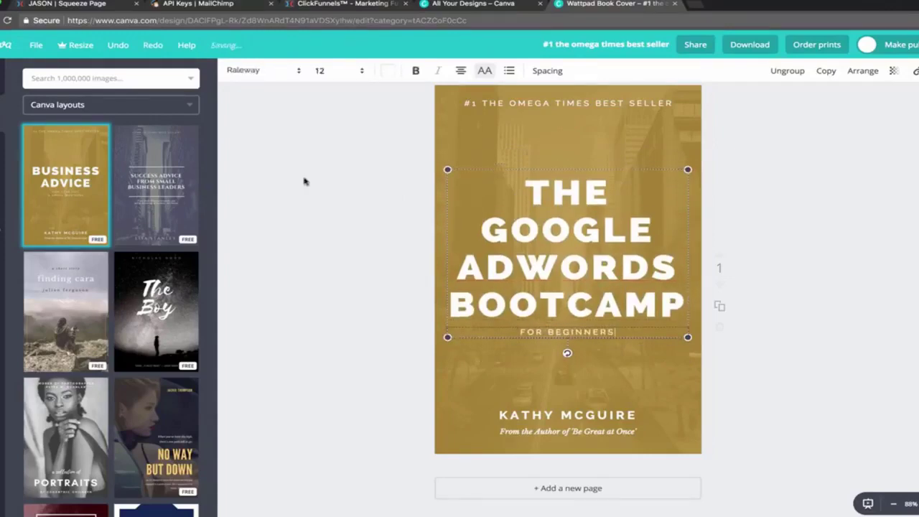
left_click(304, 181)
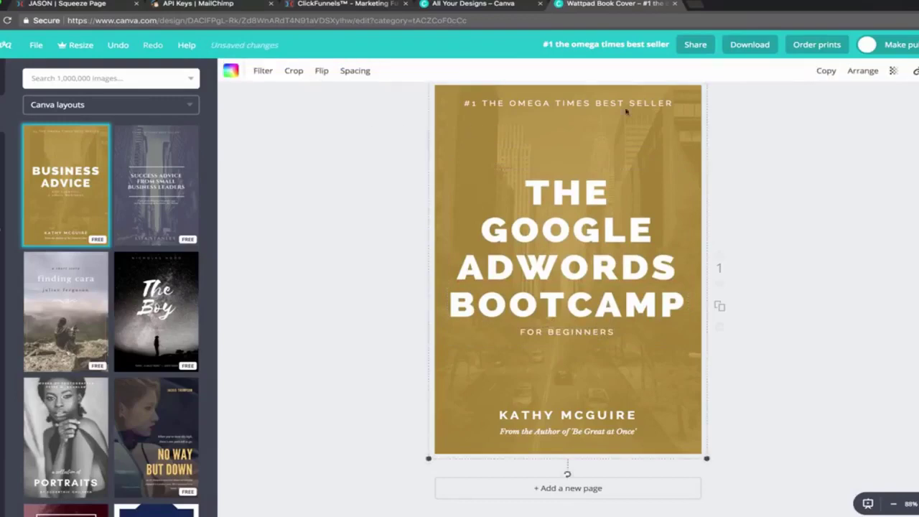
Delete the city background photo and set the cover's page background colour to white
left_click_drag(678, 92, 577, 142)
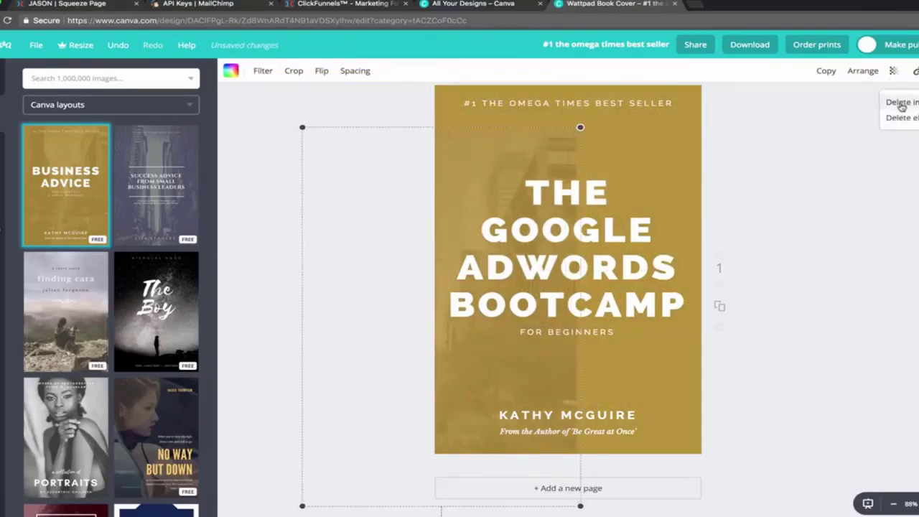
left_click(914, 70)
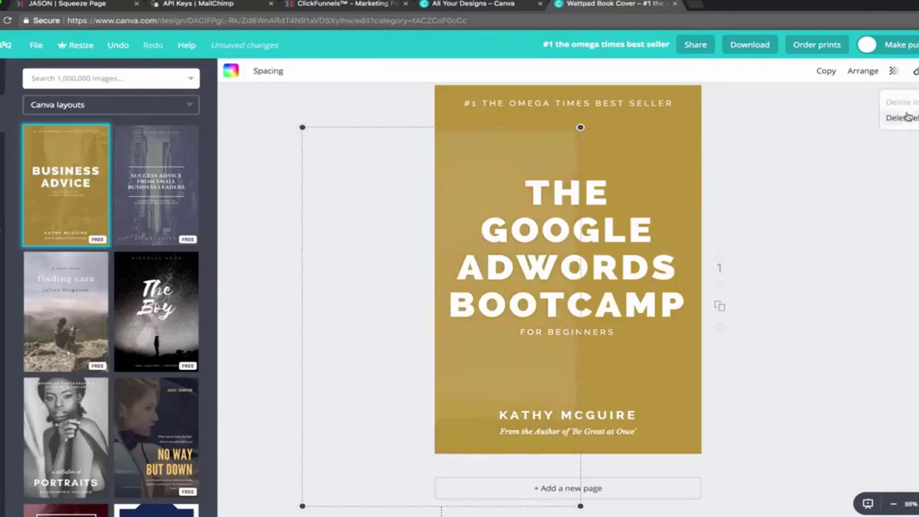
left_click(459, 141)
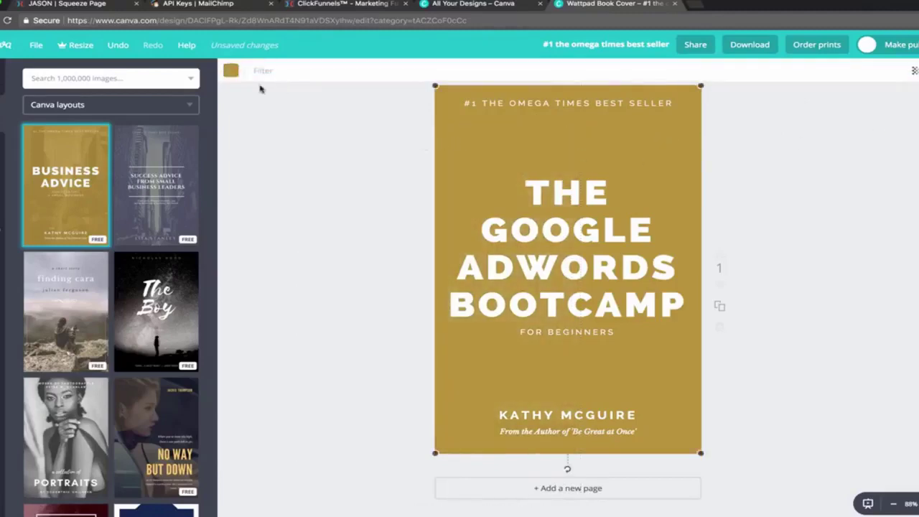
left_click(231, 71)
left_click(338, 216)
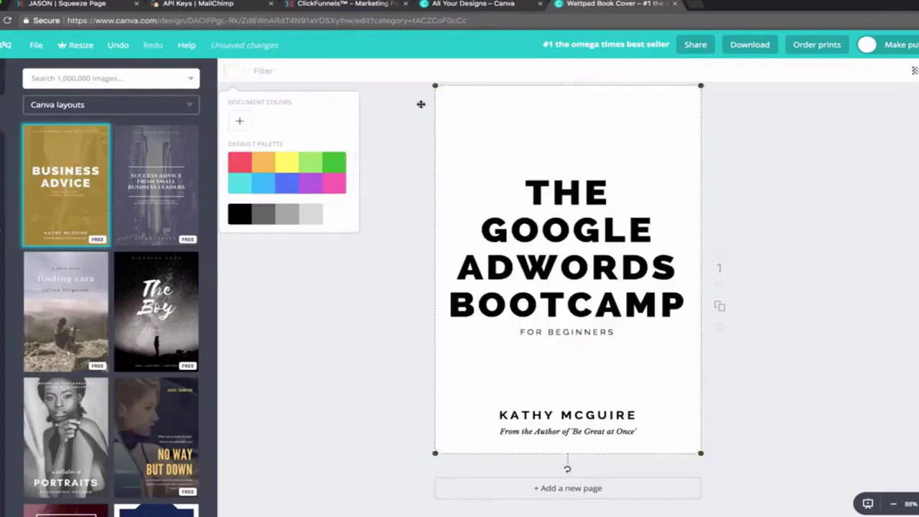
left_click(802, 219)
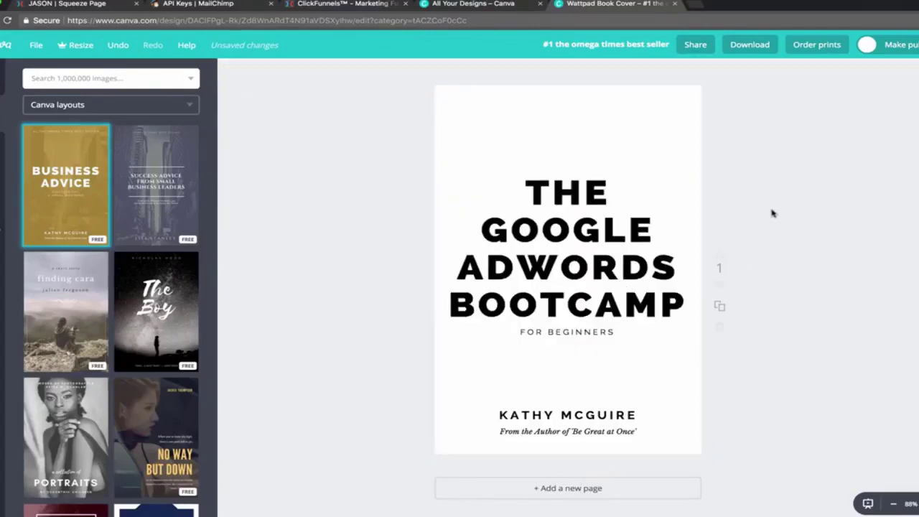
left_click(558, 421)
Rewrite the bottom text as DIGITAL NOMAD ROCKSTAR with the line 'Fromdigitalnomadrockstar.com'
double_click(563, 416)
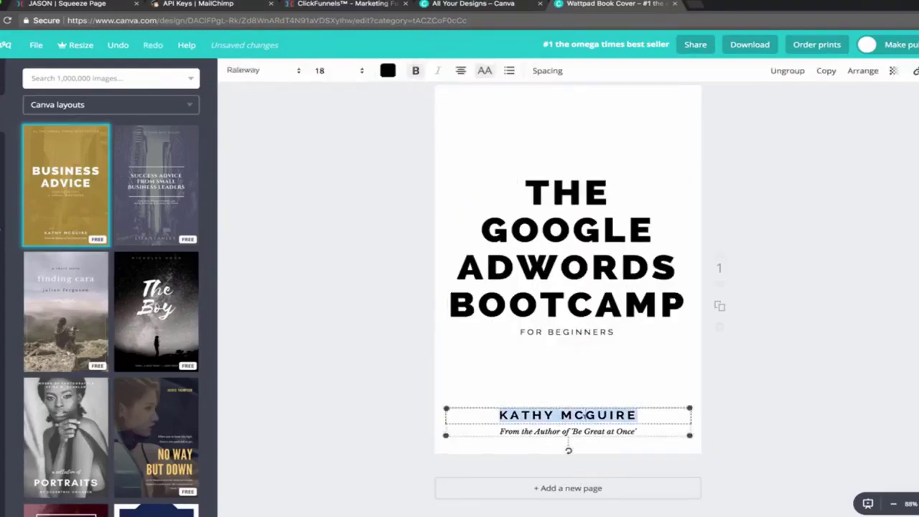
type("THE NOMAD BRAD")
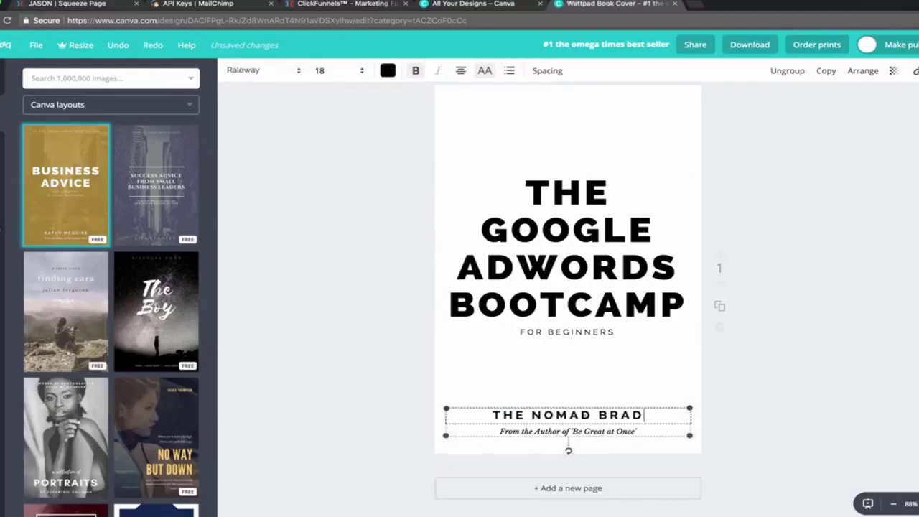
left_click(365, 425)
left_click(550, 432)
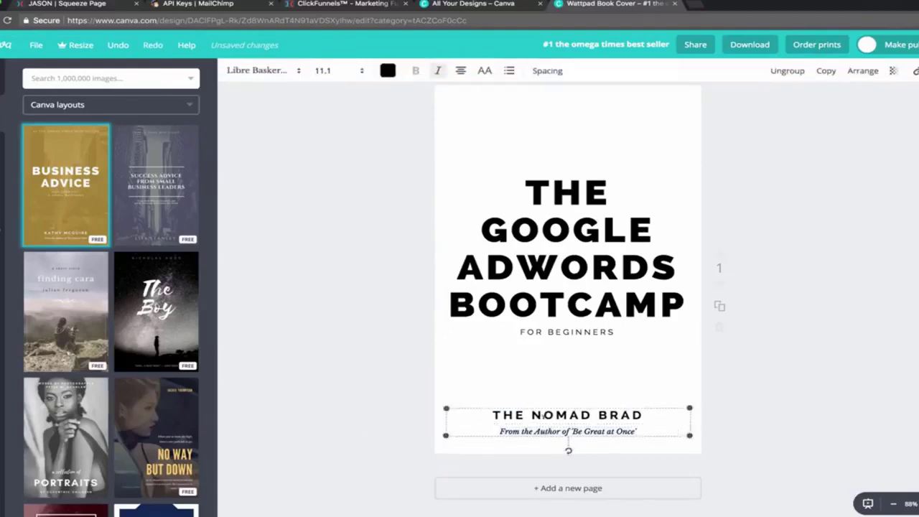
double_click(544, 419)
type("DIGITA")
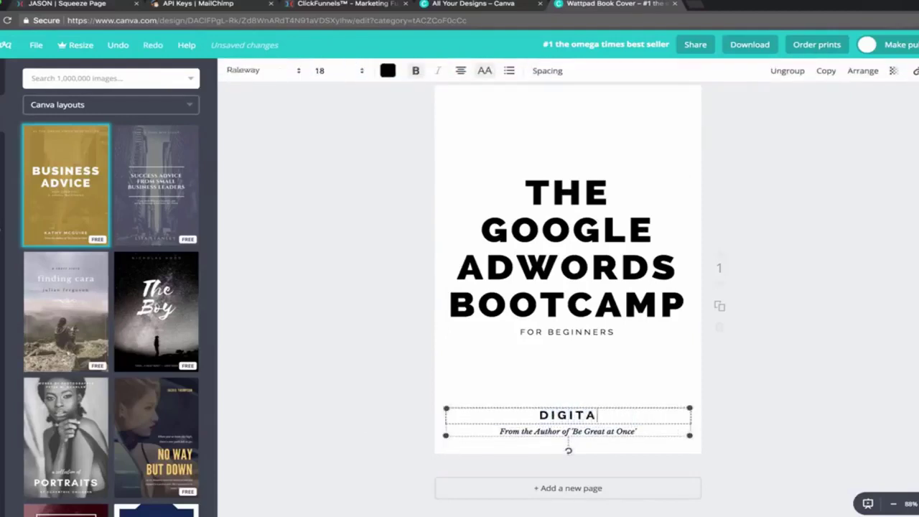
type("L NOMAD ROCKSTAR")
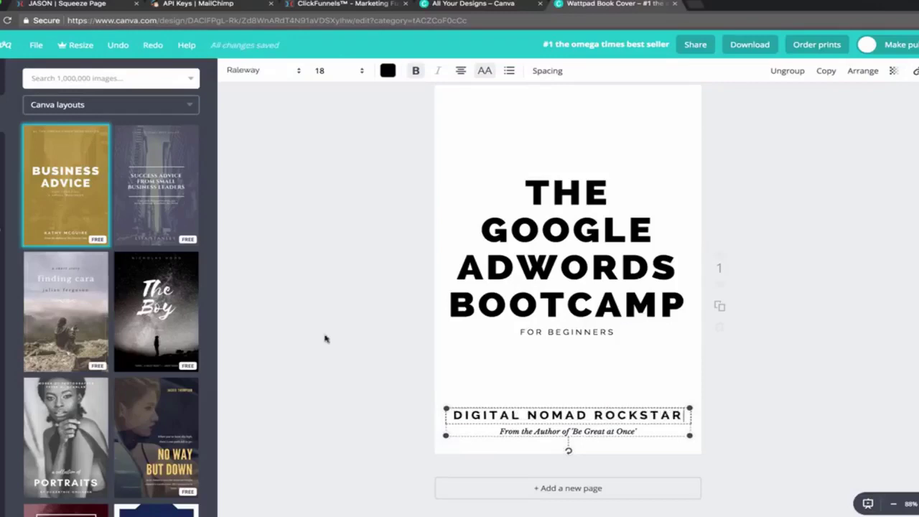
left_click(650, 476)
left_click(658, 424)
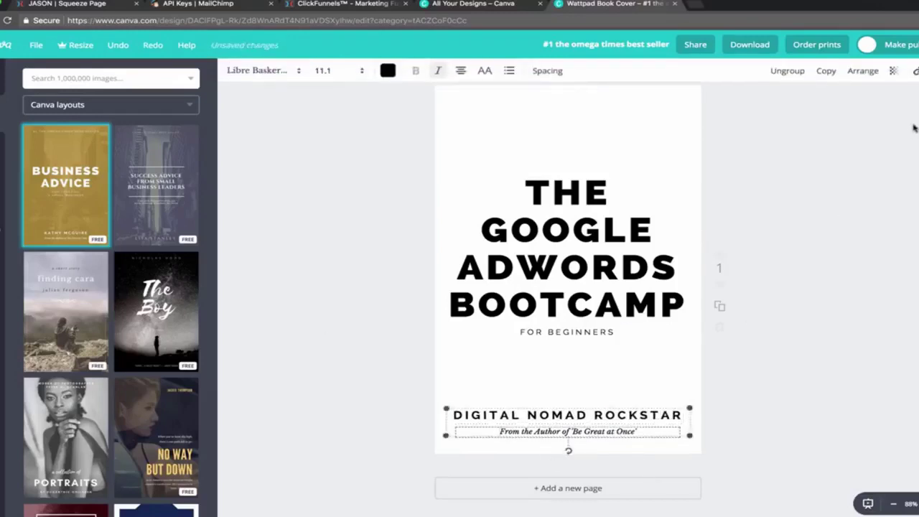
triple_click(615, 433)
type("From")
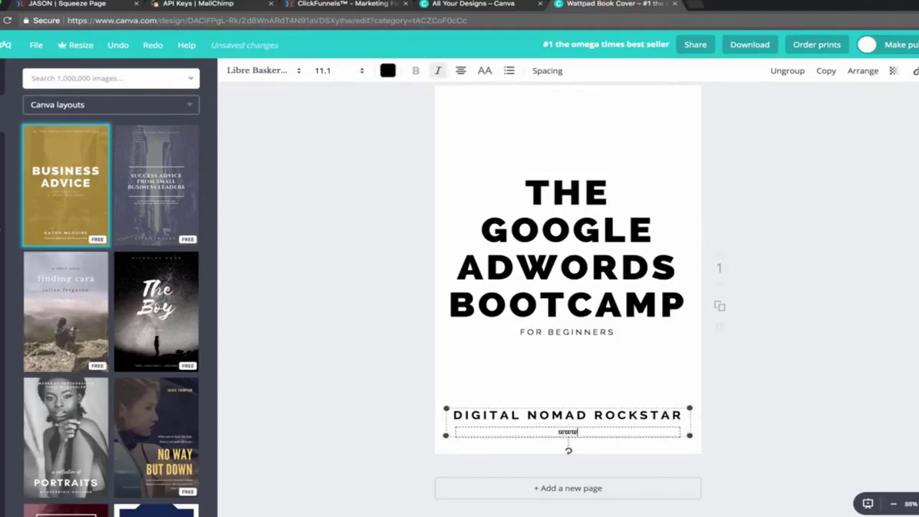
type("digitalnomadrock")
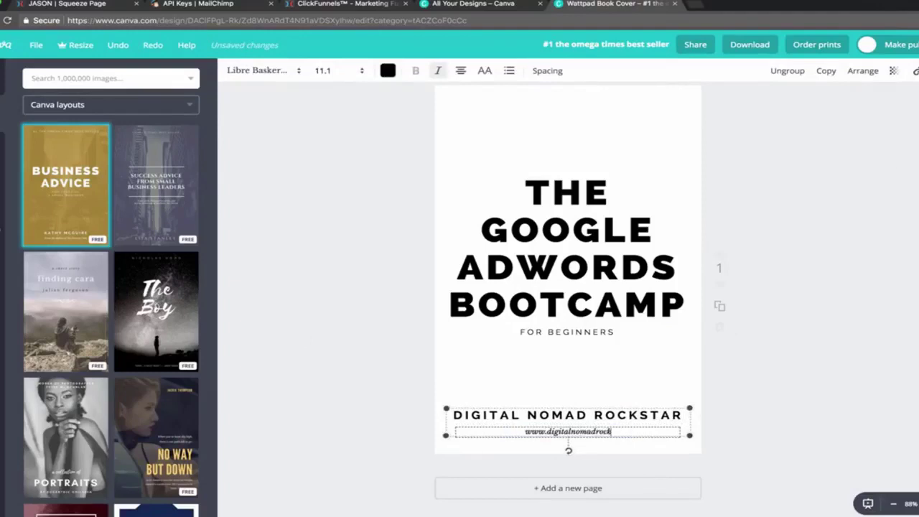
type("star.com")
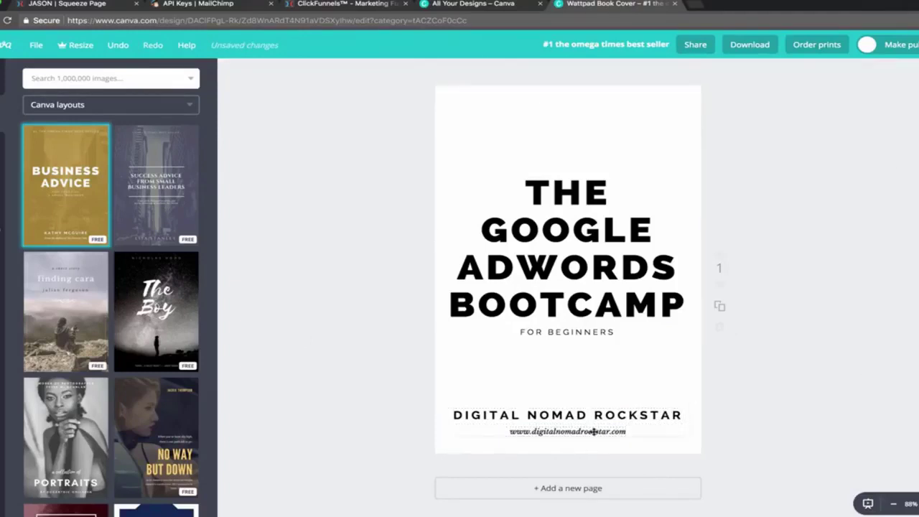
Delete the whole bottom name and website text group from the cover
key("Escape")
left_click(638, 415)
left_click(916, 70)
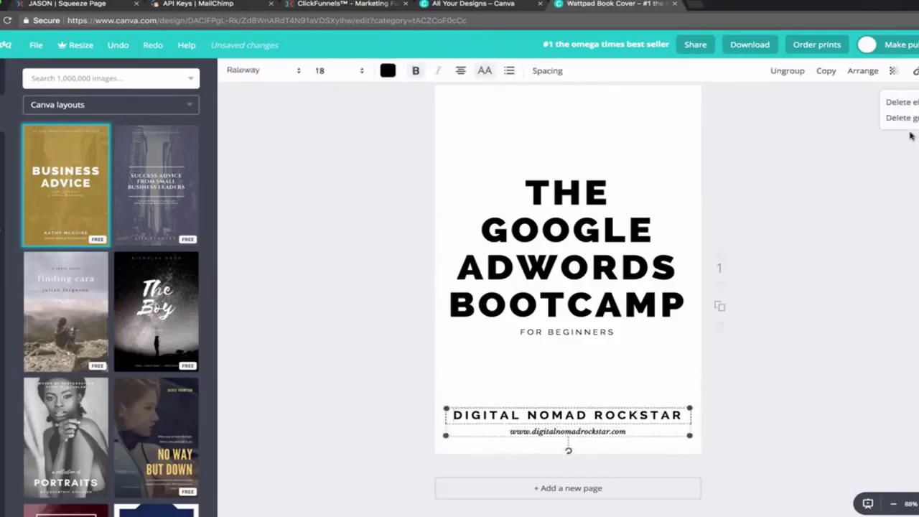
left_click(902, 118)
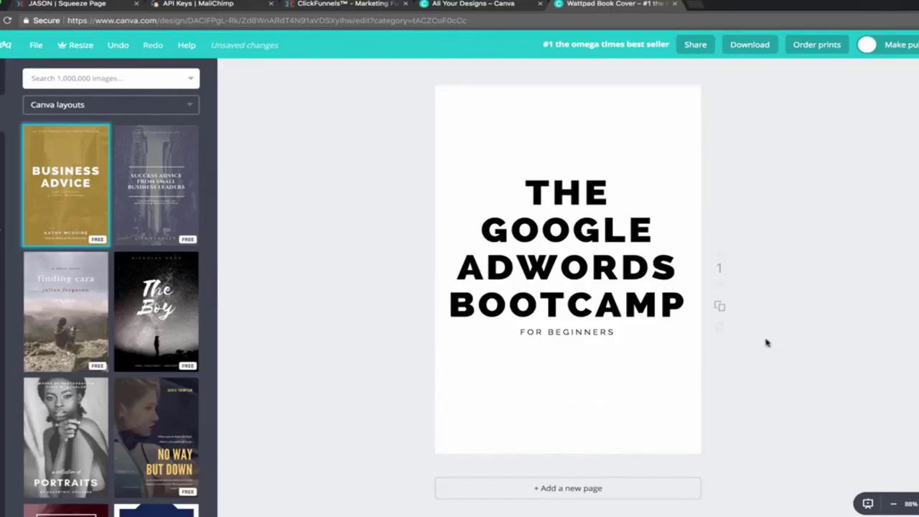
Add a black-bordered square frame from Canva's Elements > Shapes to the cover
left_click(579, 251)
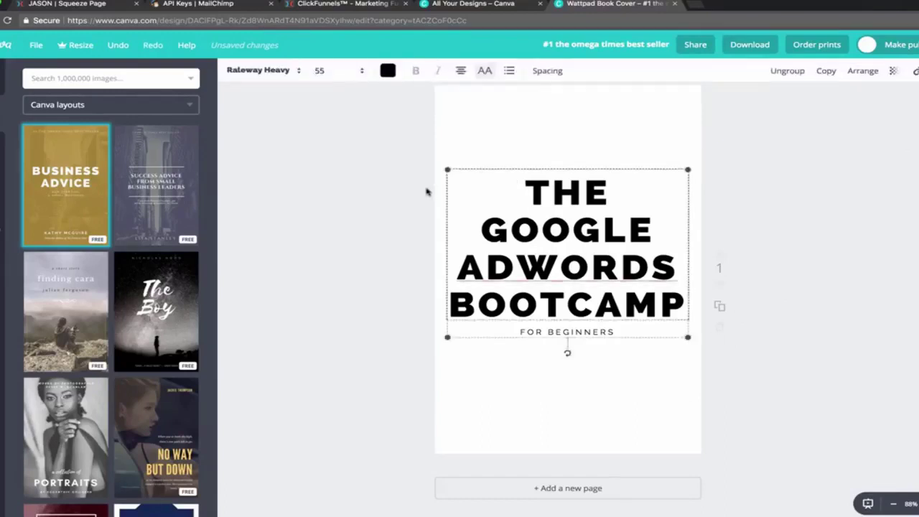
left_click(427, 191)
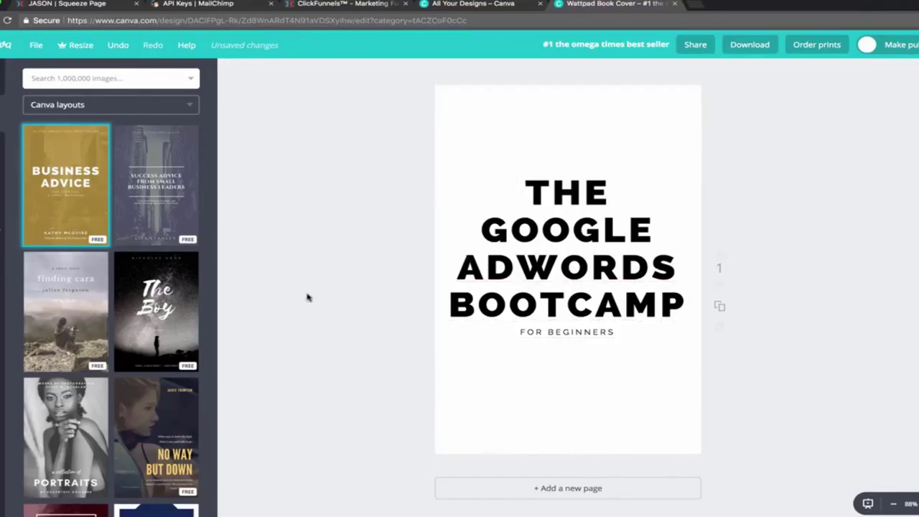
scroll(502, 316, "up", 1)
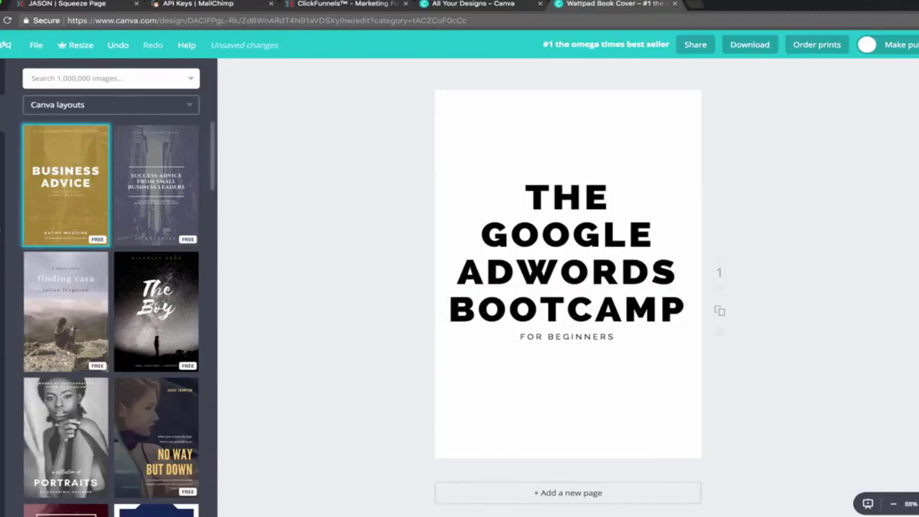
left_click(4, 274)
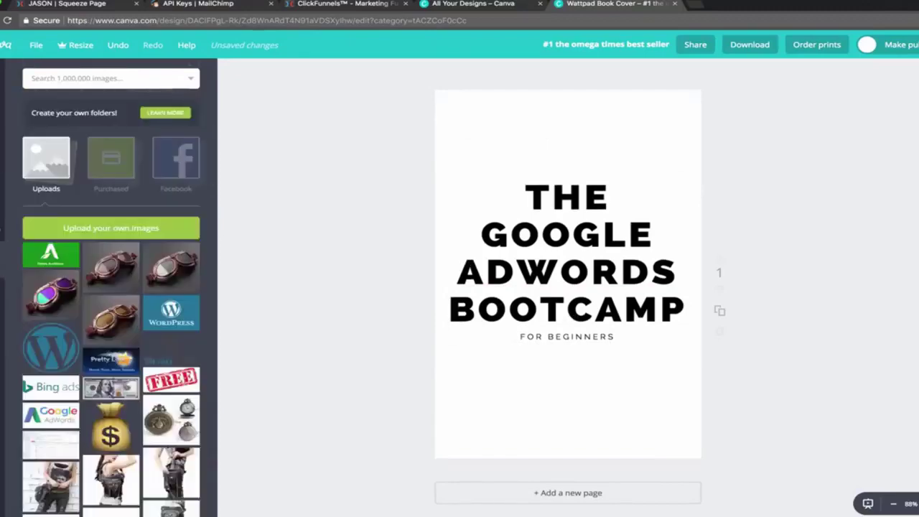
left_click(4, 194)
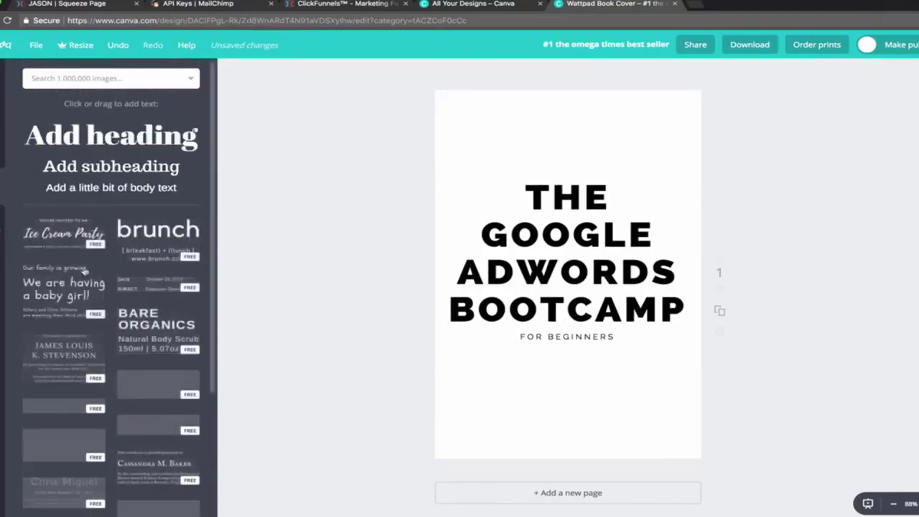
left_click(3, 154)
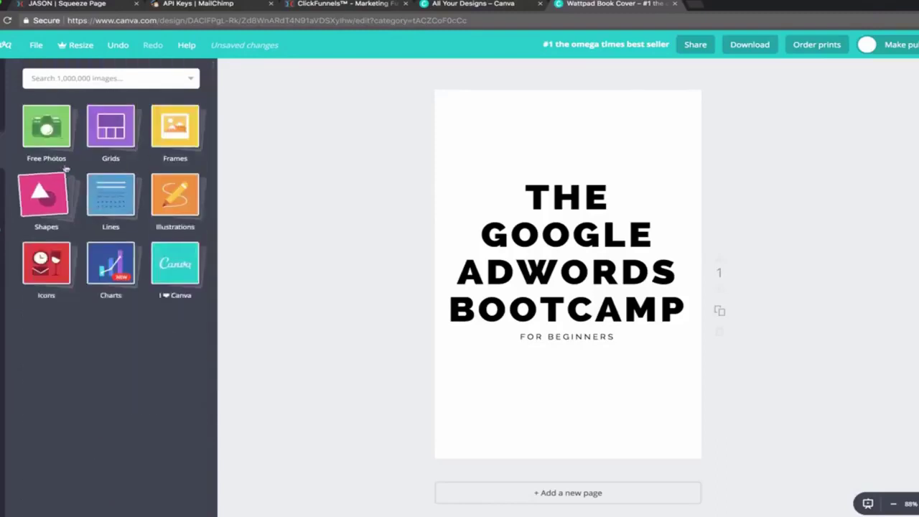
left_click(46, 194)
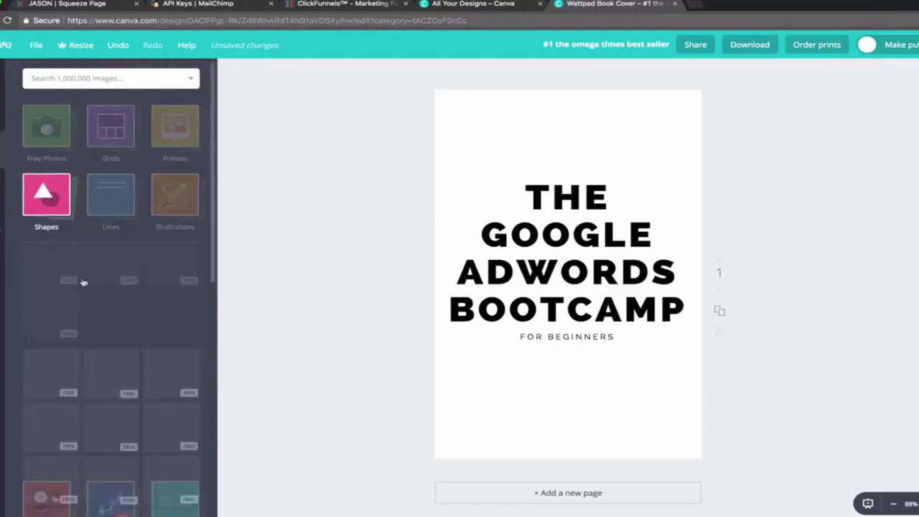
left_click(28, 302)
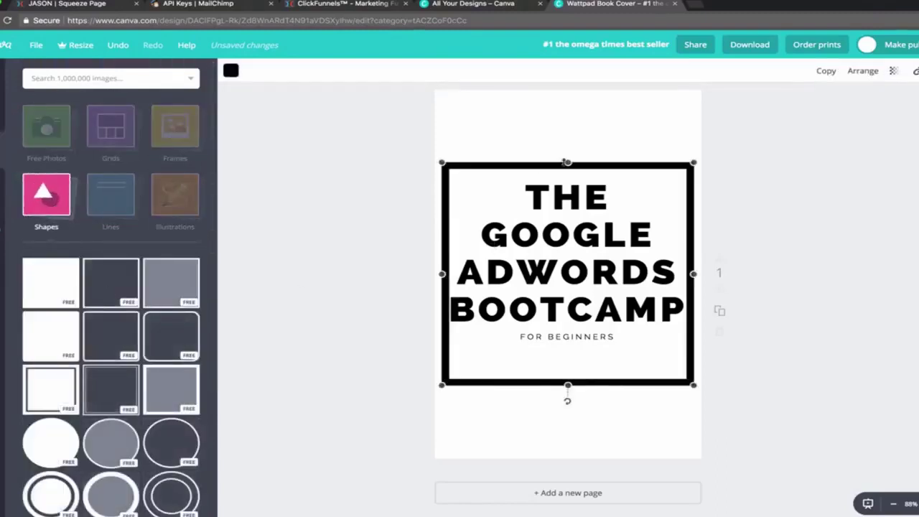
Stretch the black frame out to the cover's top, sides and bottom edges
left_click_drag(567, 164, 568, 89)
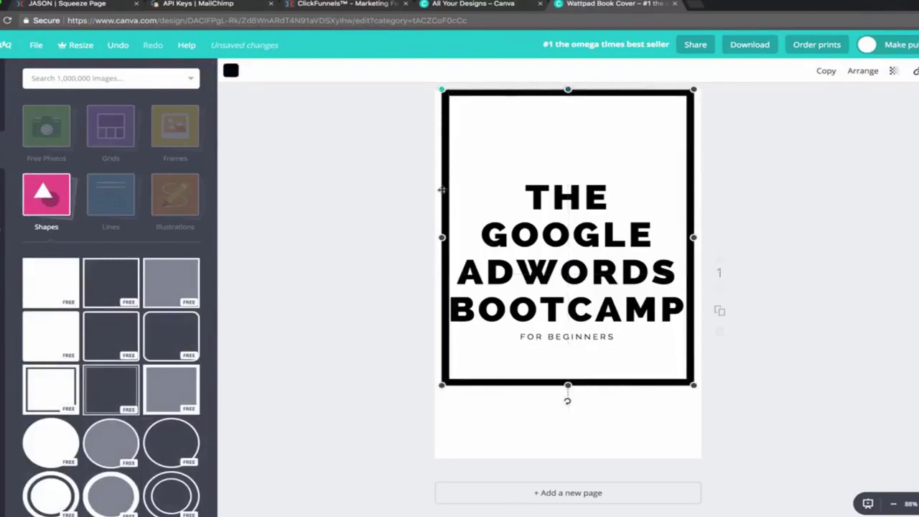
left_click_drag(441, 239, 428, 237)
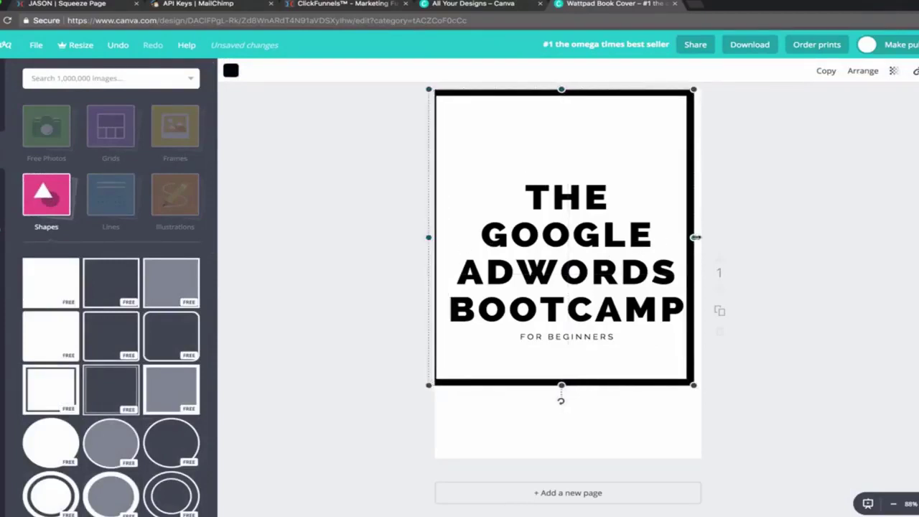
left_click_drag(695, 237, 706, 237)
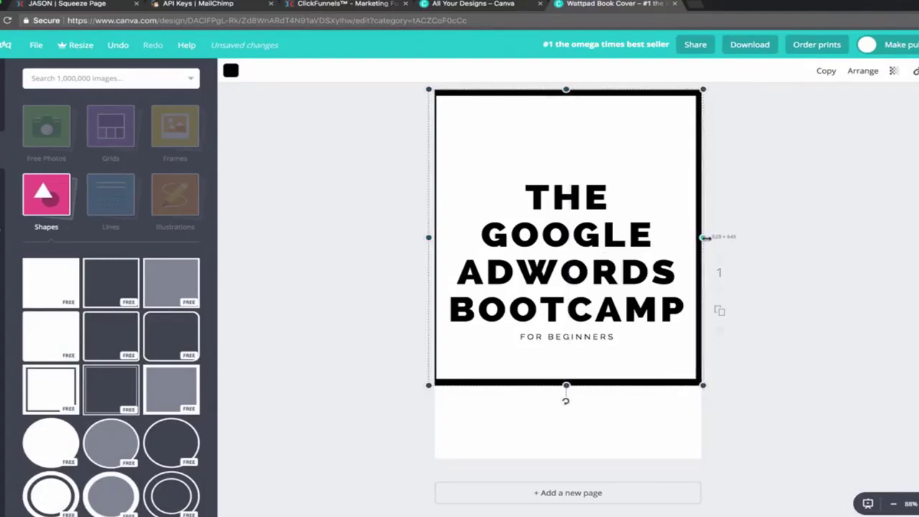
left_click_drag(429, 237, 433, 238)
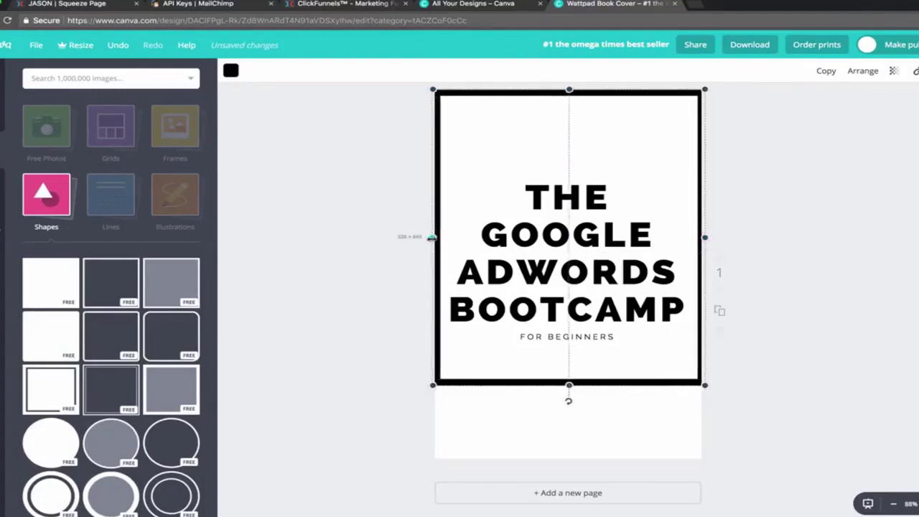
left_click_drag(569, 385, 568, 460)
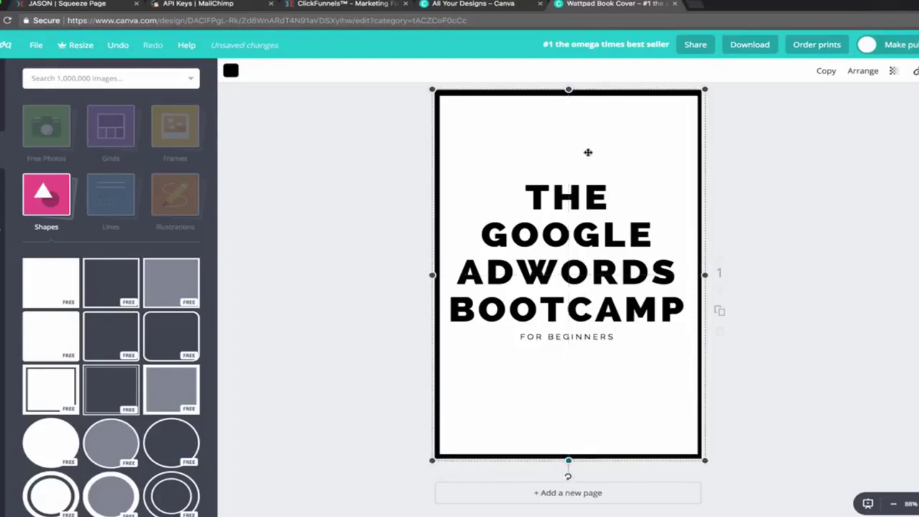
left_click(754, 219)
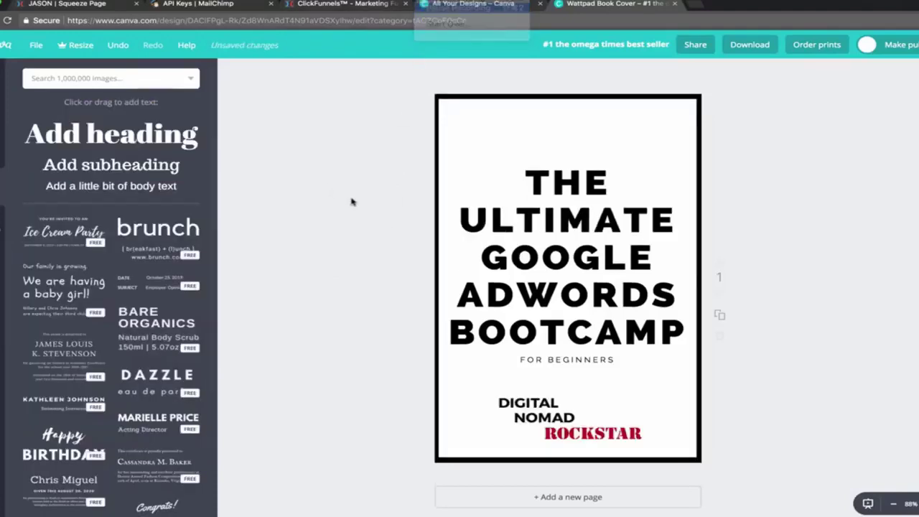
Centre the DIGITAL NOMAD ROCKSTAR logo on the page and move the black frame aside
left_click_drag(491, 399, 557, 436)
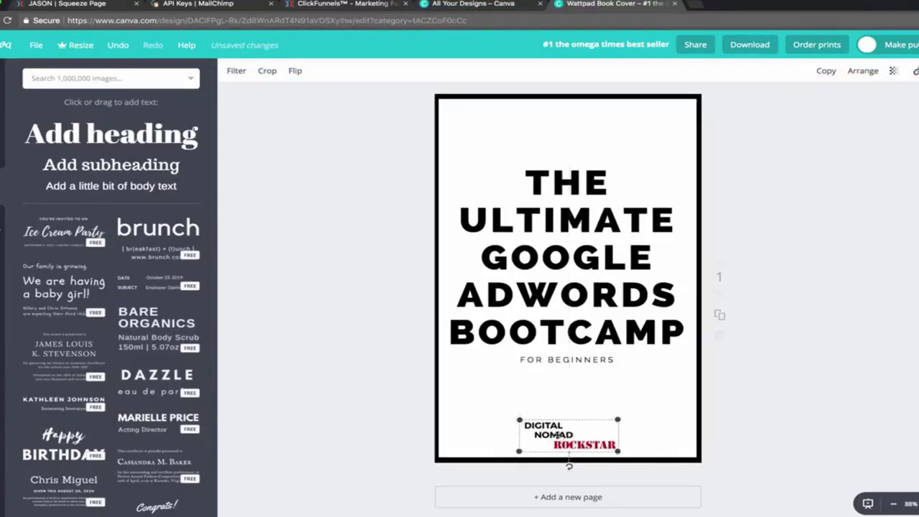
left_click(386, 396)
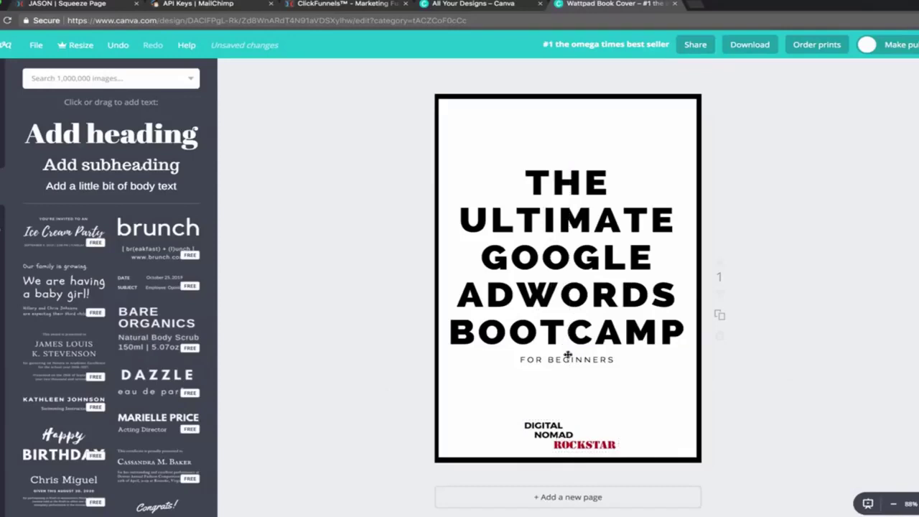
left_click(567, 355)
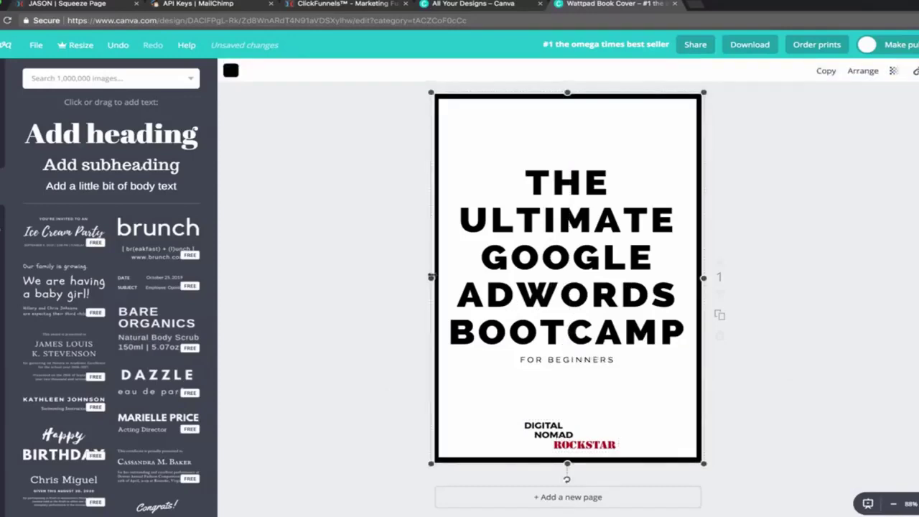
left_click_drag(452, 290, 789, 286)
Set FOR BEGINNERS to font size 21 and move the black frame back around the page
double_click(558, 361)
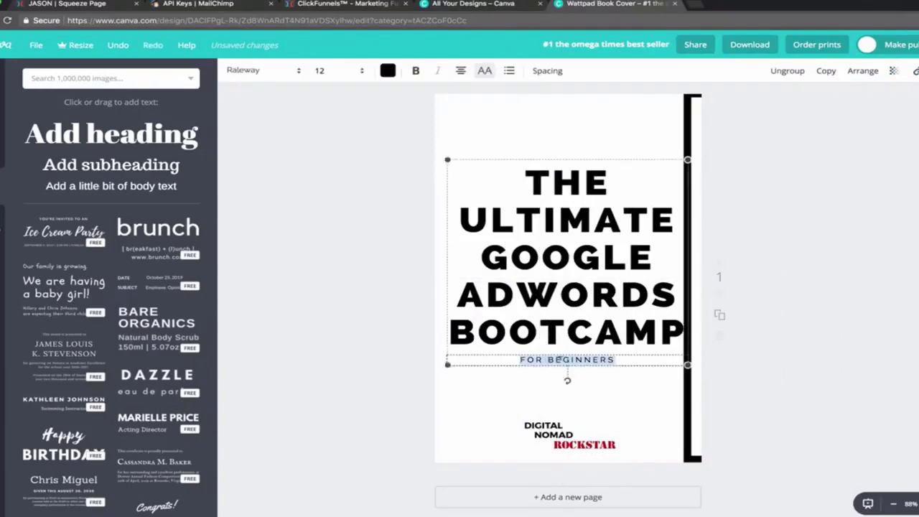
left_click(320, 71)
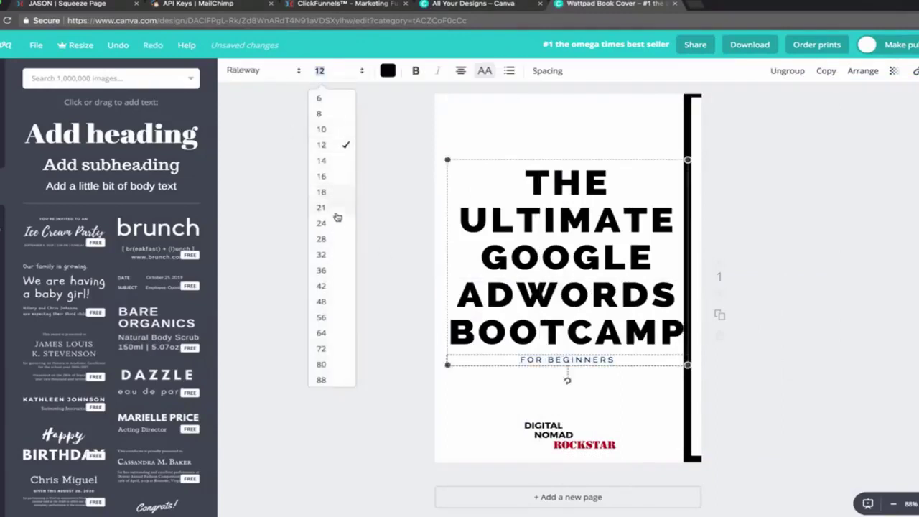
left_click(333, 193)
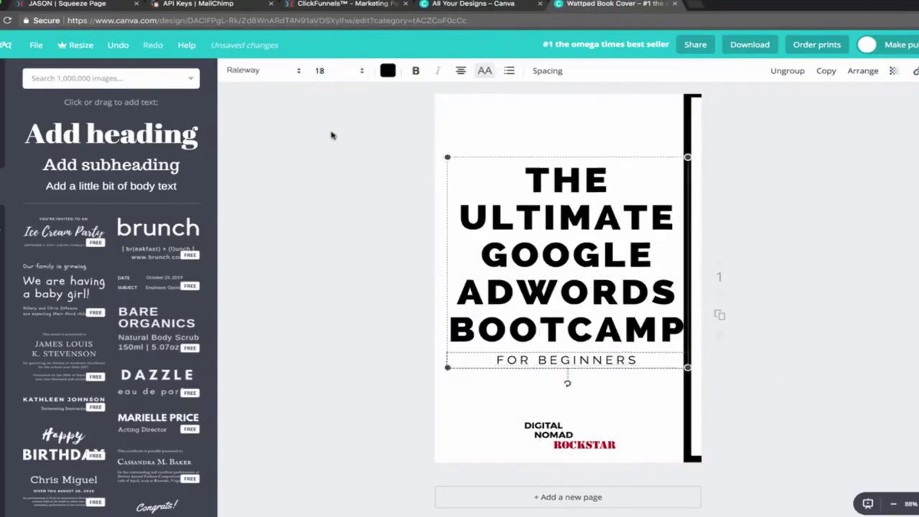
left_click(331, 73)
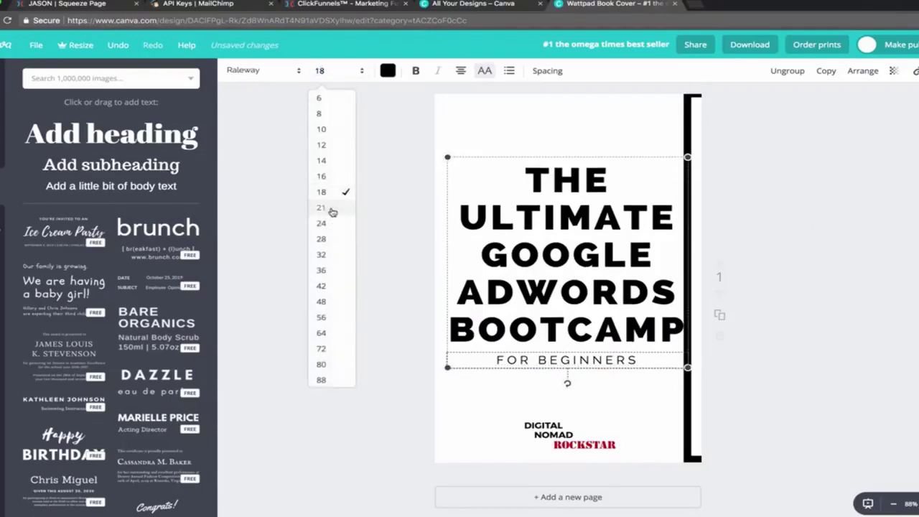
left_click(332, 210)
left_click(400, 252)
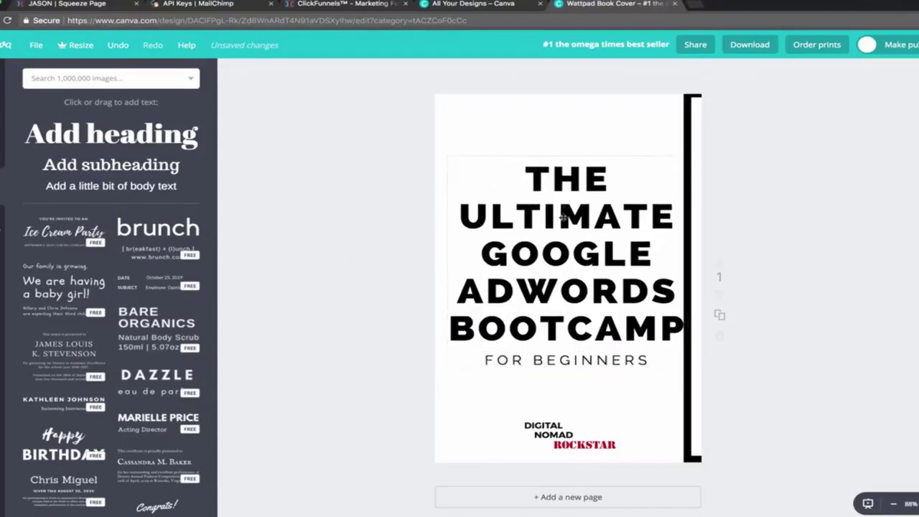
left_click_drag(686, 104, 433, 107)
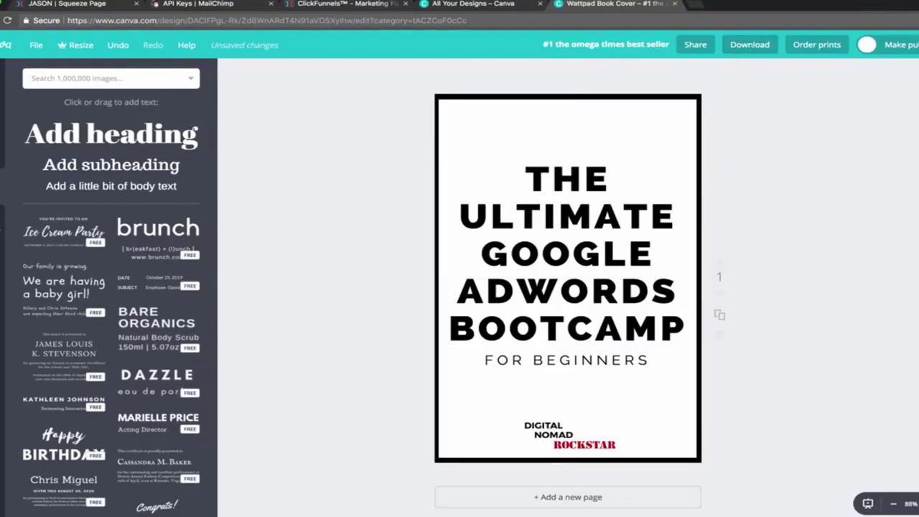
left_click(424, 7)
Swap the squeeze page photo for the Ultimate Google Adwords Bootcamp cover image
left_click(441, 7)
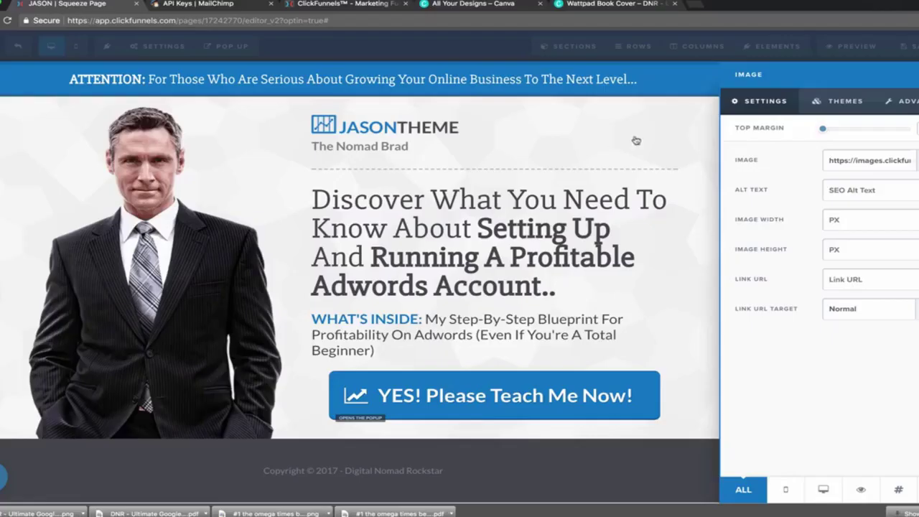
left_click(685, 131)
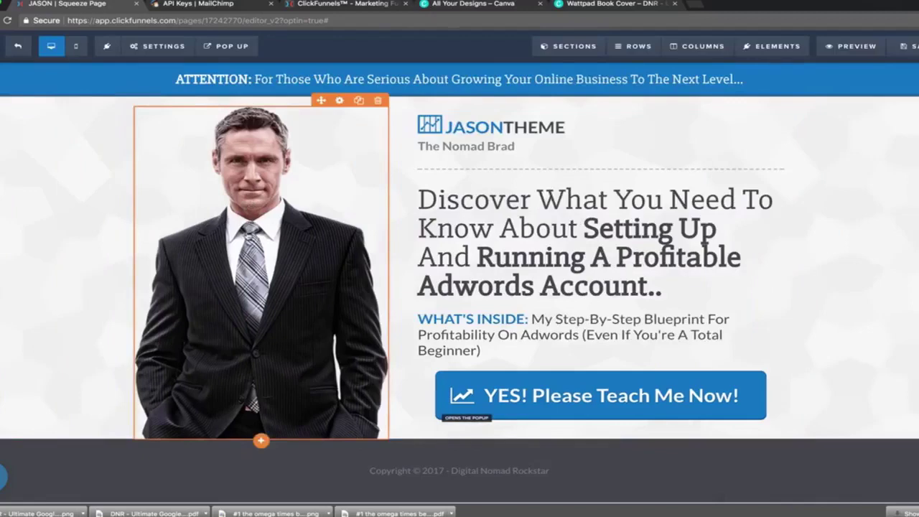
left_click(374, 273)
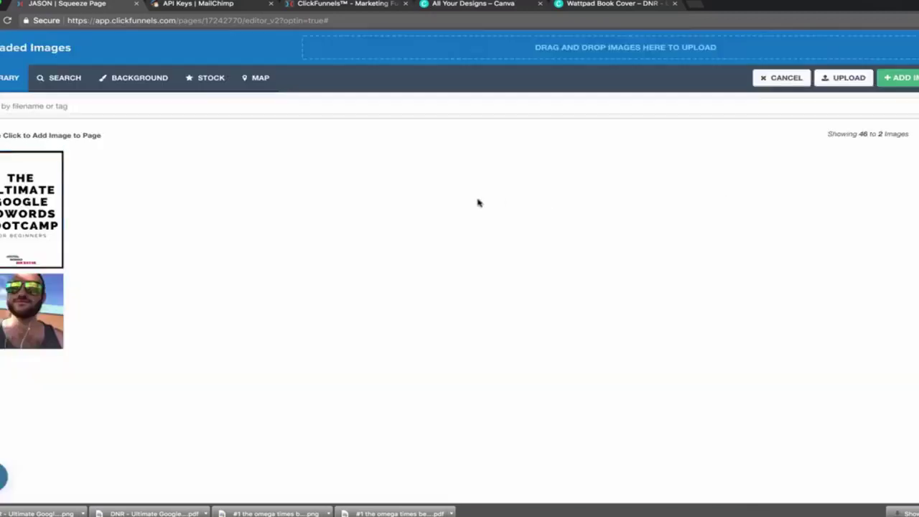
left_click(28, 208)
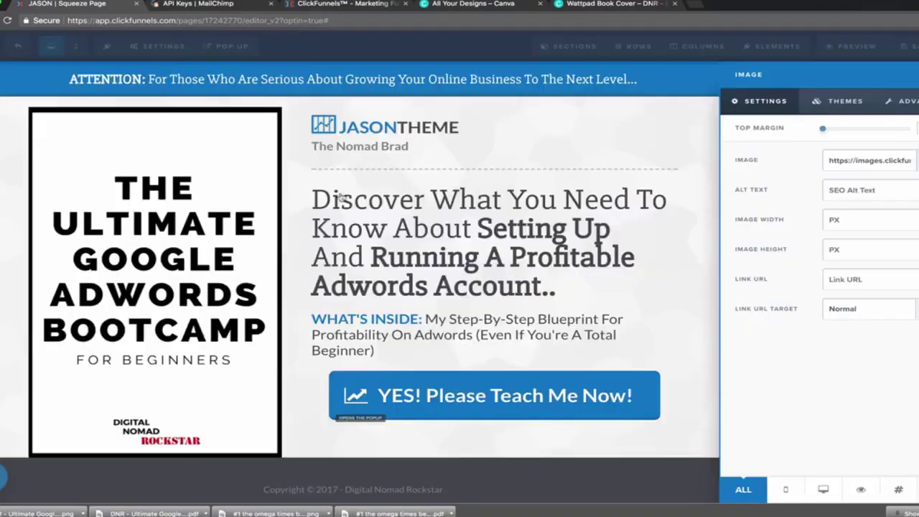
left_click(27, 243)
left_click(294, 237)
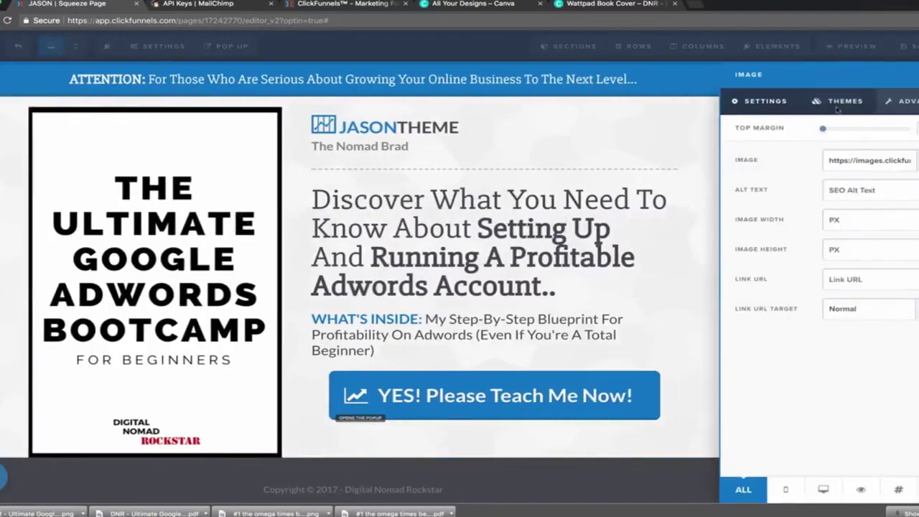
Leave the cover image's width empty and set its height to 500 pixels
left_click(855, 220)
type("800")
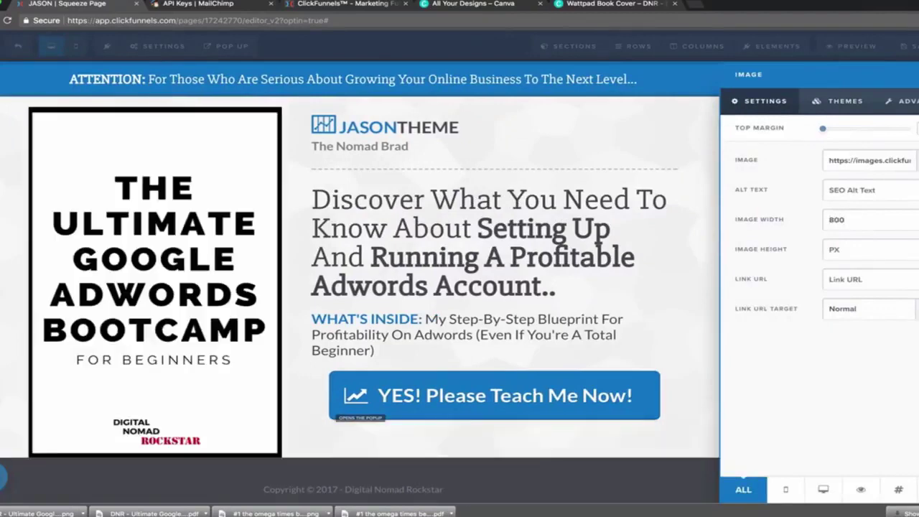
key("BackSpace")
key("BackSpace")
key("BackSpace")
type("400")
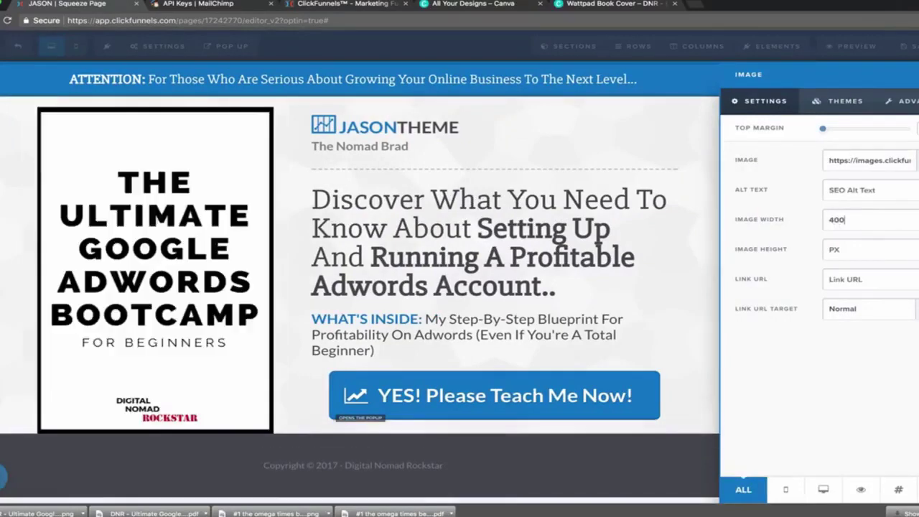
key("BackSpace")
key("BackSpace")
key("BackSpace")
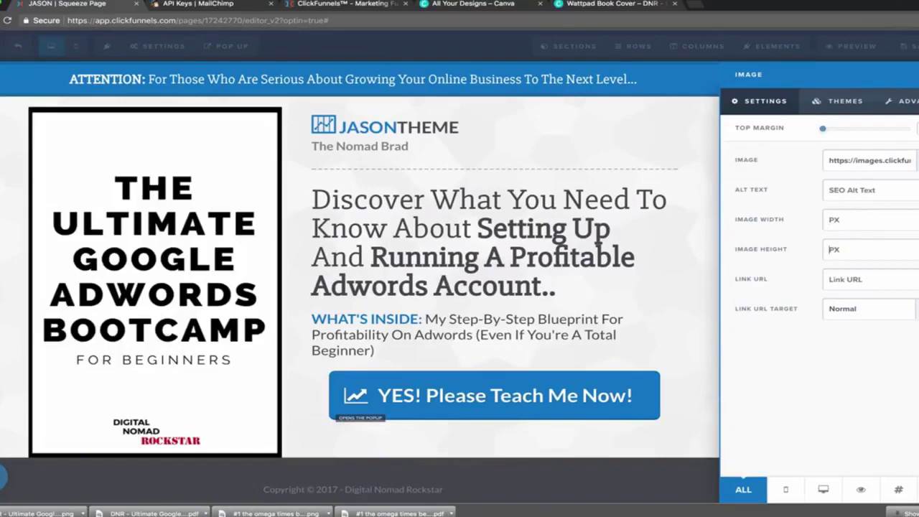
type("400")
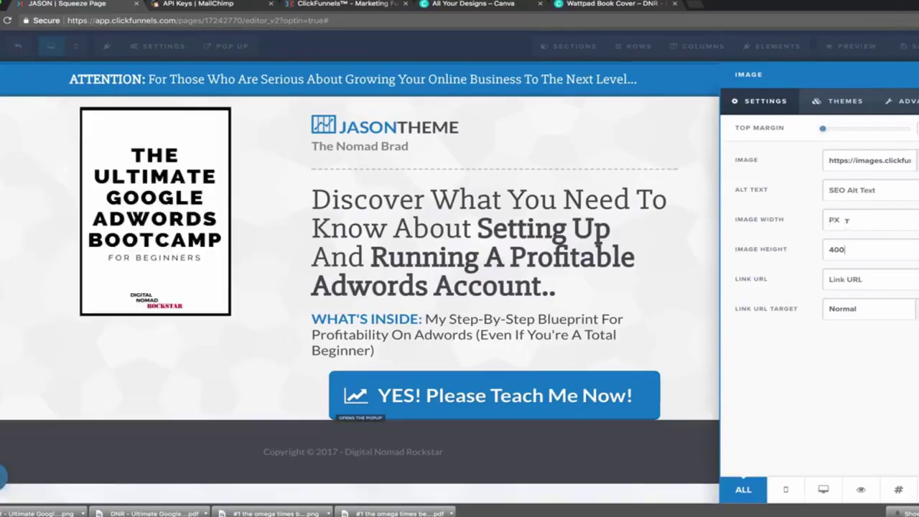
type("600")
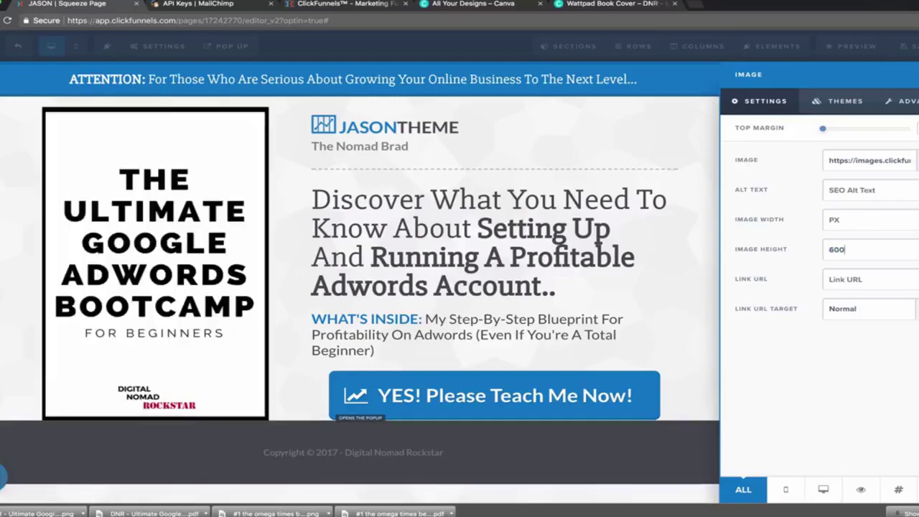
key("BackSpace")
key("BackSpace")
key("BackSpace")
type("500")
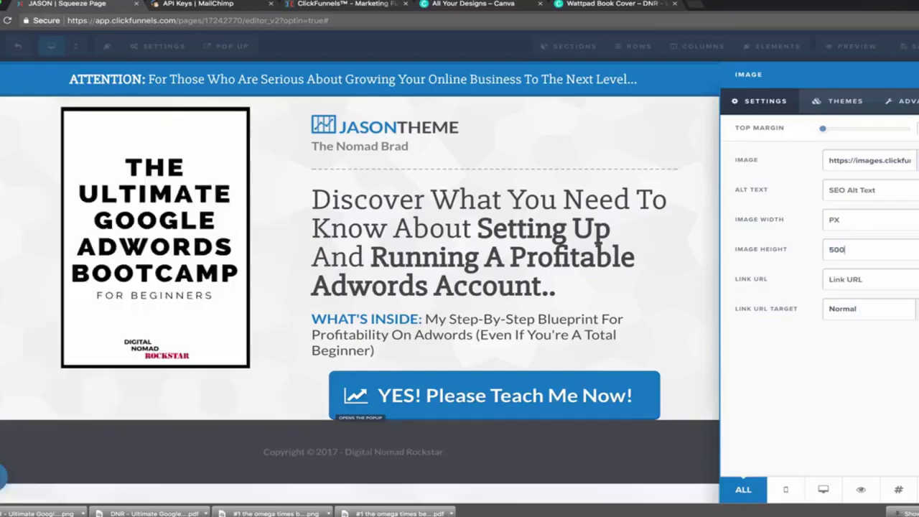
left_click(270, 239)
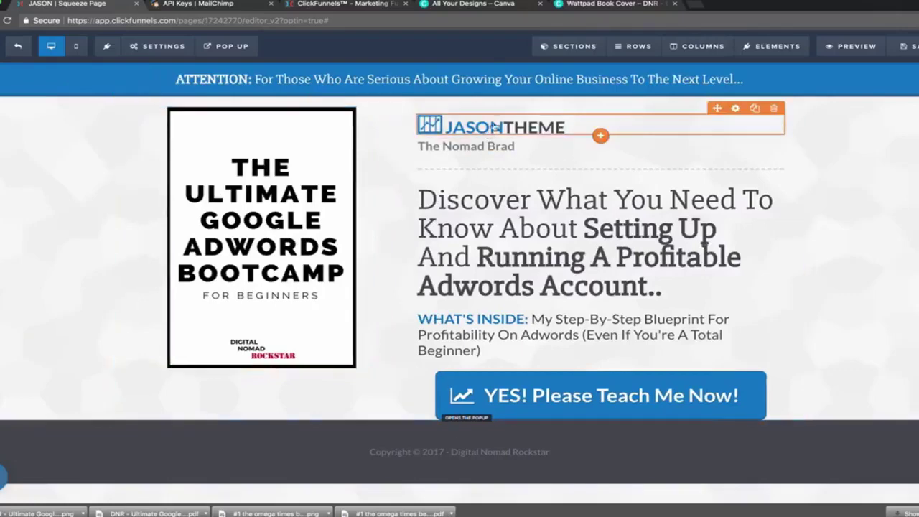
Swap the header logo for the uploaded Digital Nomad Rockstar logo and preview the squeeze page
left_click(441, 1)
left_click(440, 8)
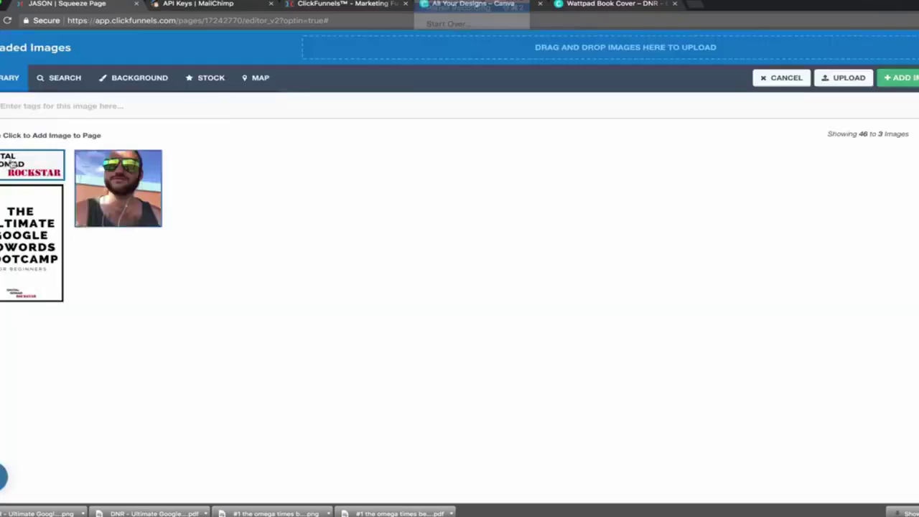
left_click(93, 168)
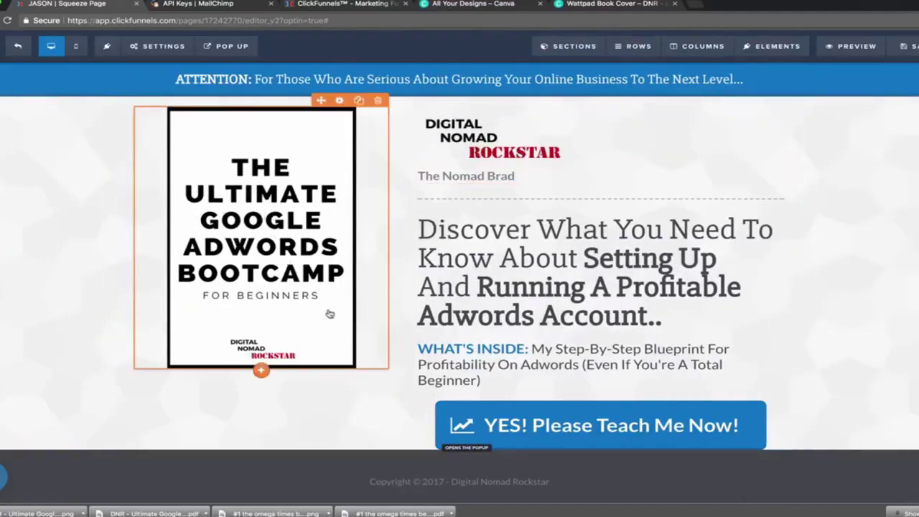
scroll(503, 316, "down", 1)
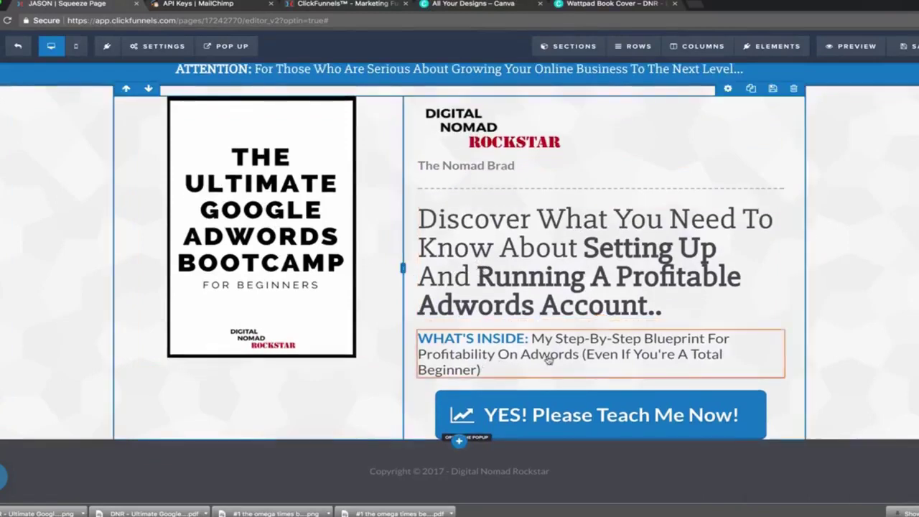
scroll(747, 470, "up", 1)
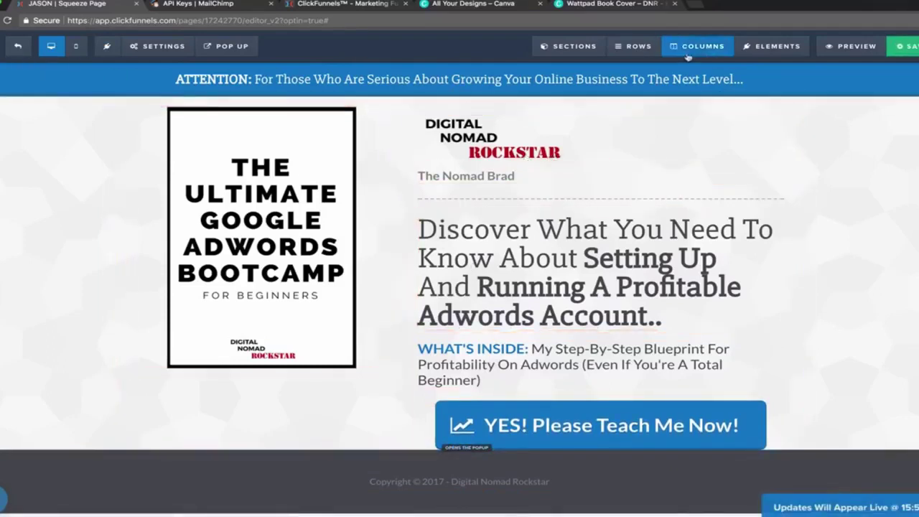
left_click(850, 46)
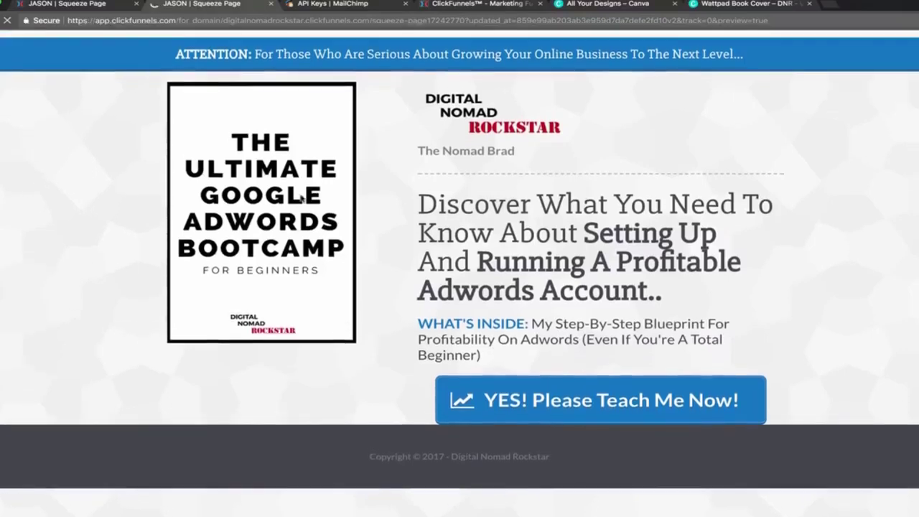
Open the opt-in pop-up from the preview and enter a test email address
left_click(591, 397)
left_click(446, 230)
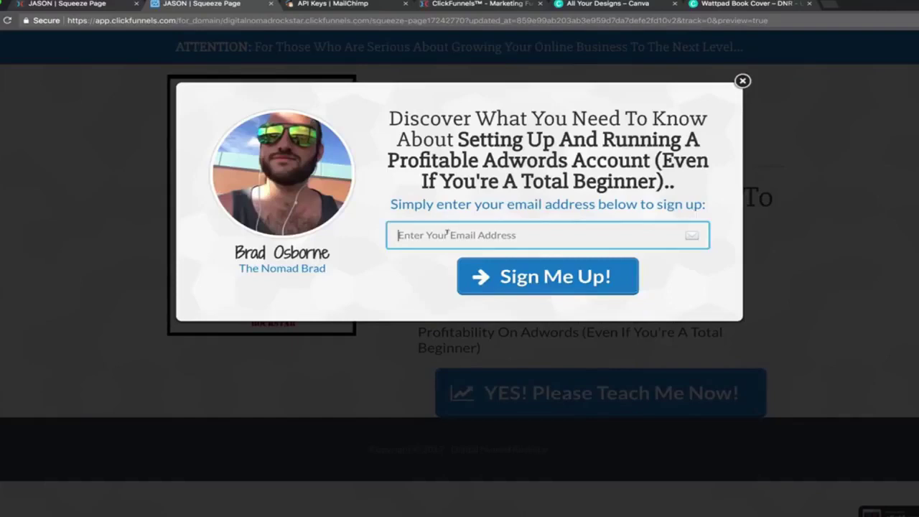
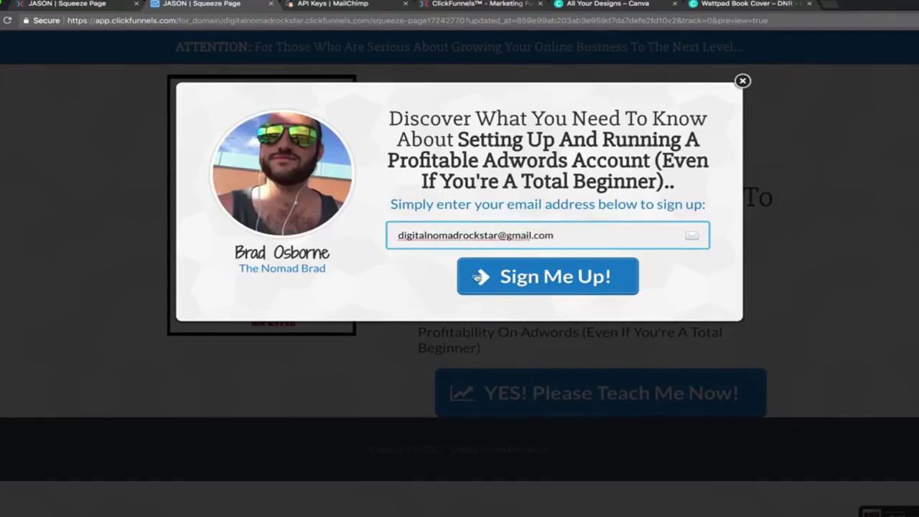
Submit the test sign-up to reach the thank-you page, then exit to the funnel overview
left_click(477, 277)
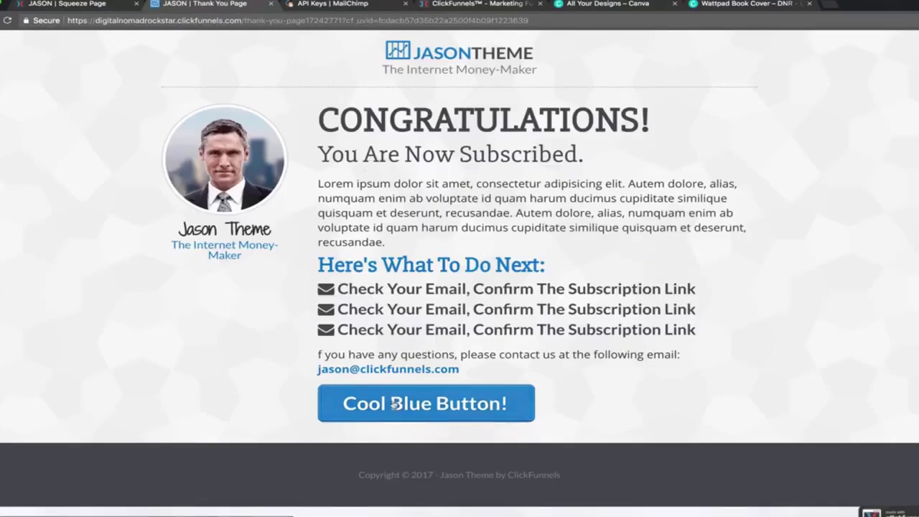
left_click(86, 6)
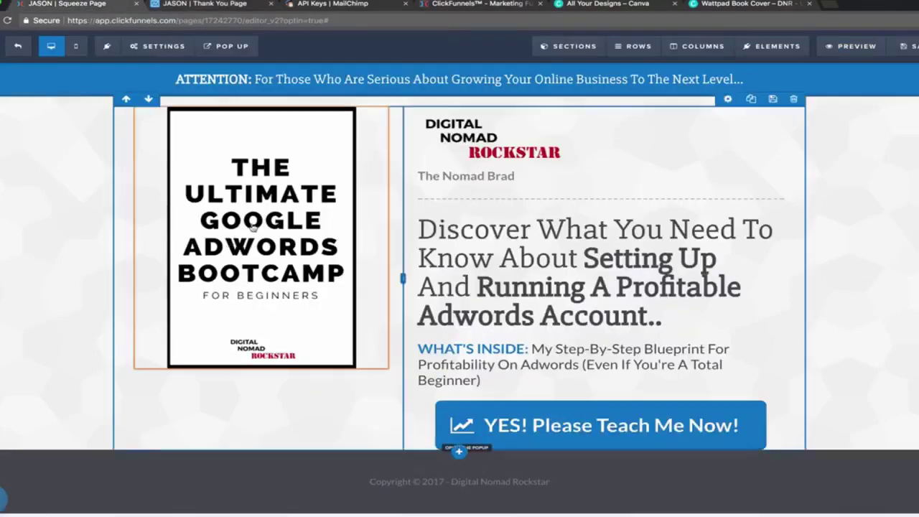
left_click(18, 46)
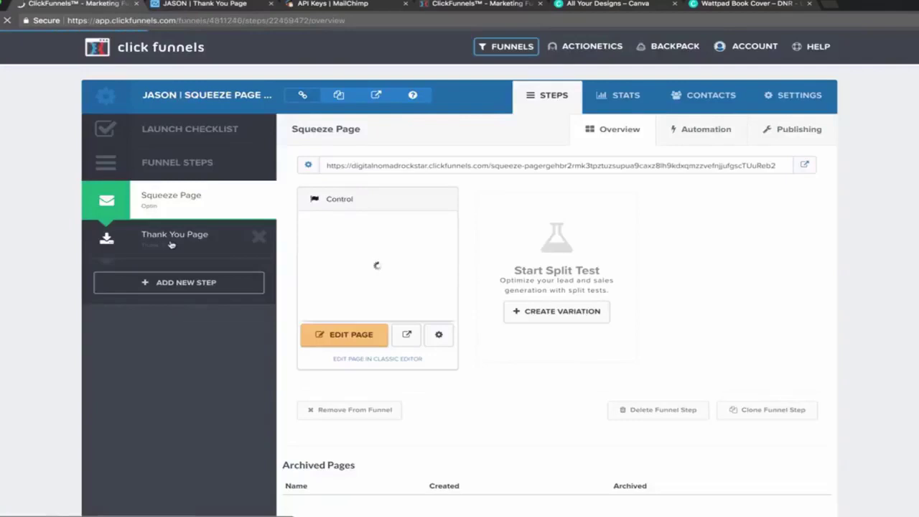
Open the Thank You Page in the editor and delete the Lorem ipsum paragraph
left_click(170, 245)
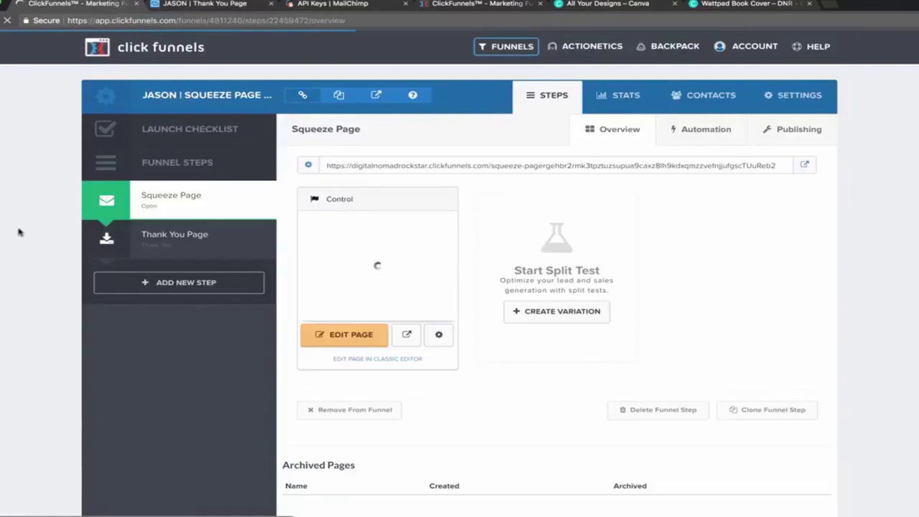
left_click(343, 341)
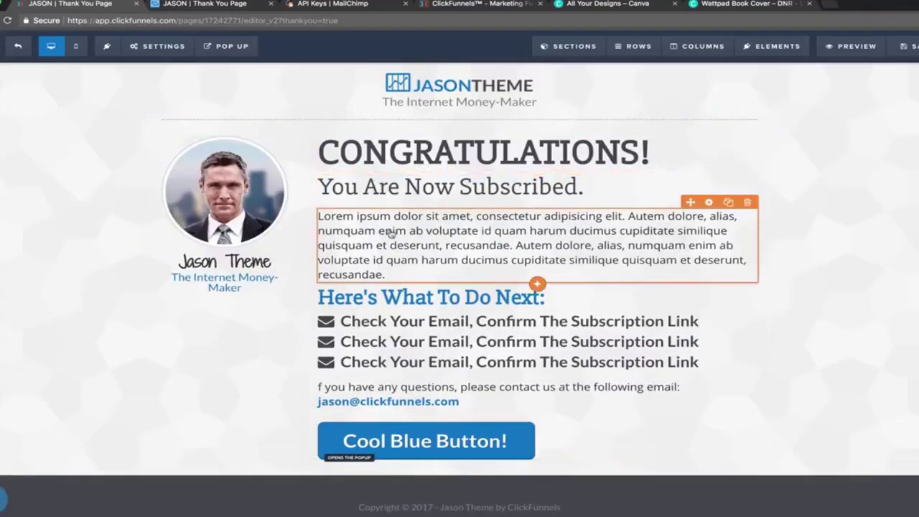
left_click(746, 205)
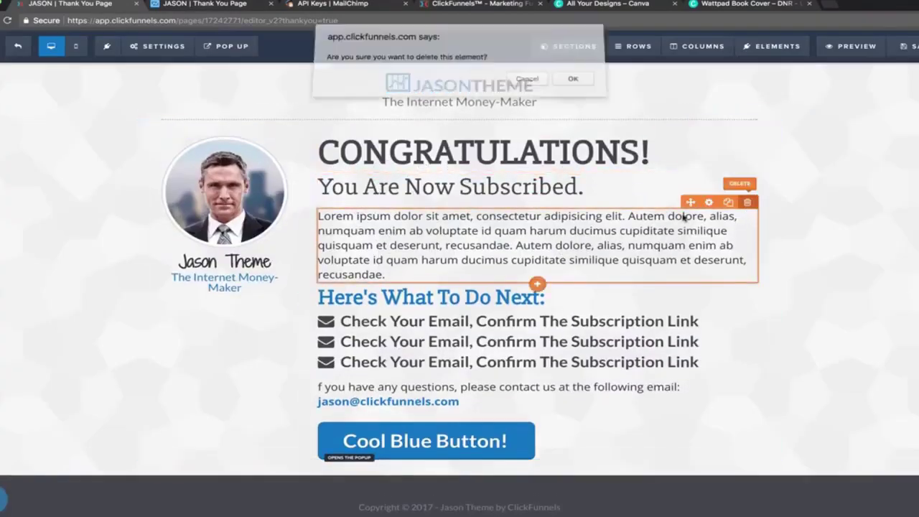
left_click(575, 83)
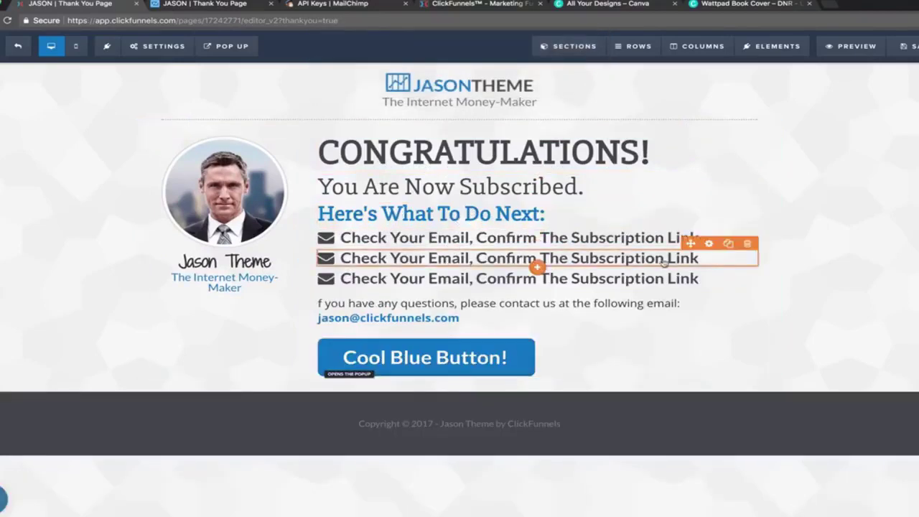
left_click(468, 313)
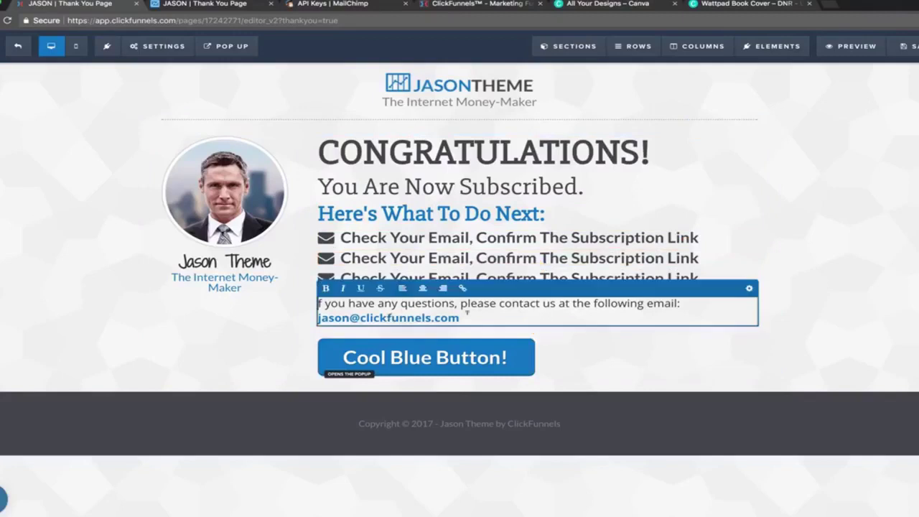
left_click(533, 267)
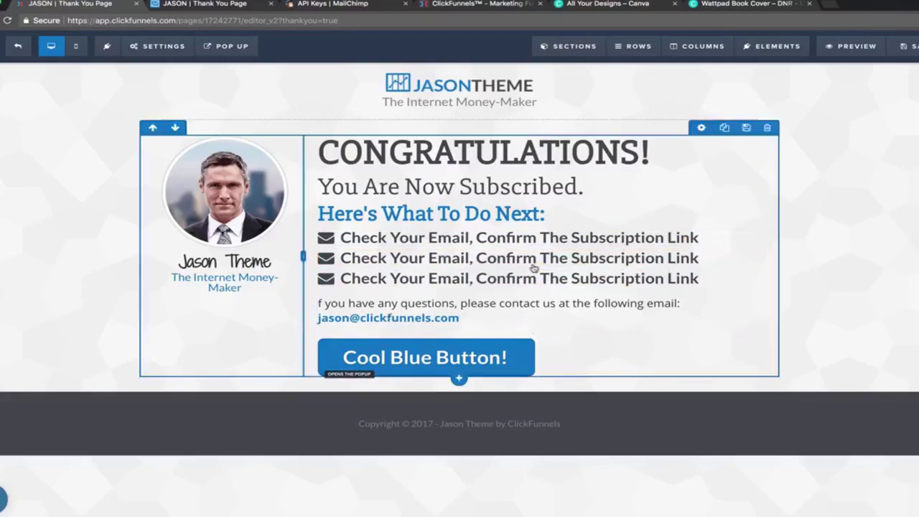
Replace the name under the portrait with the page owner's full name
left_click(241, 265)
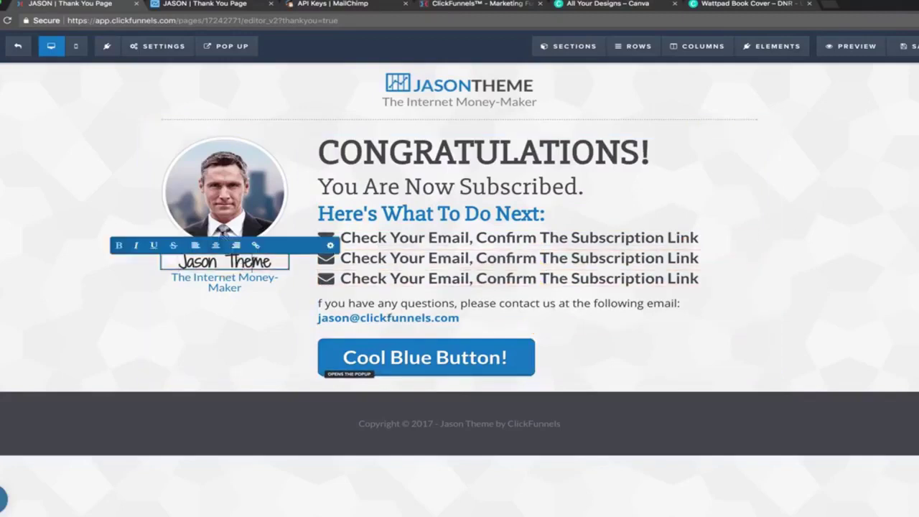
key("ctrl+a")
type("The nomad")
key("BackSpace")
key("BackSpace")
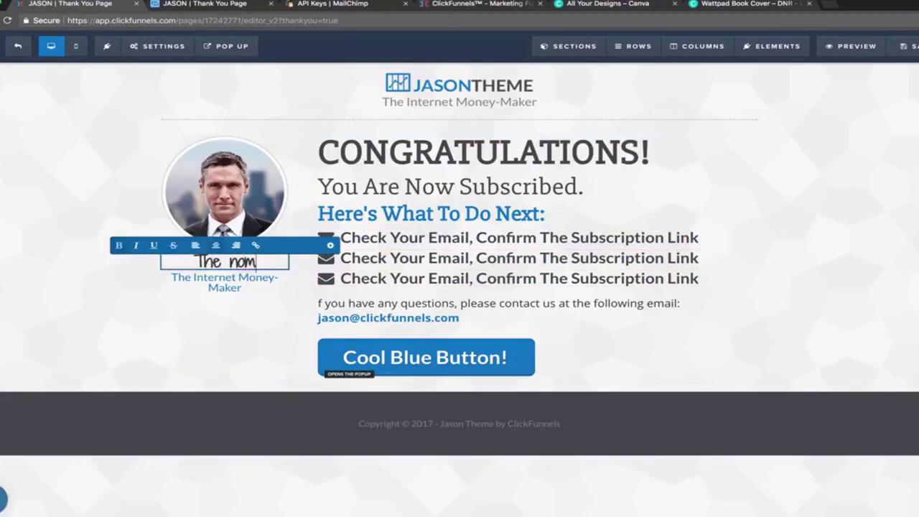
type("ad Brad")
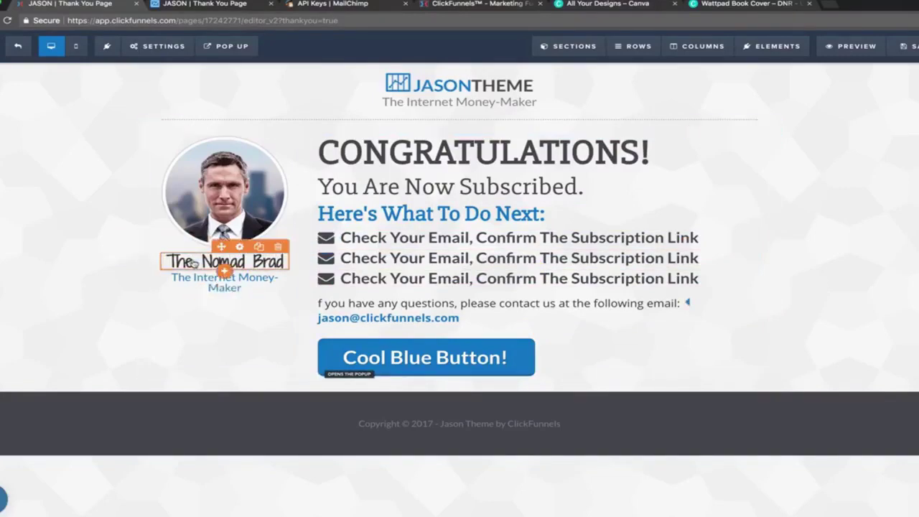
left_click(203, 260)
key("ctrl+a")
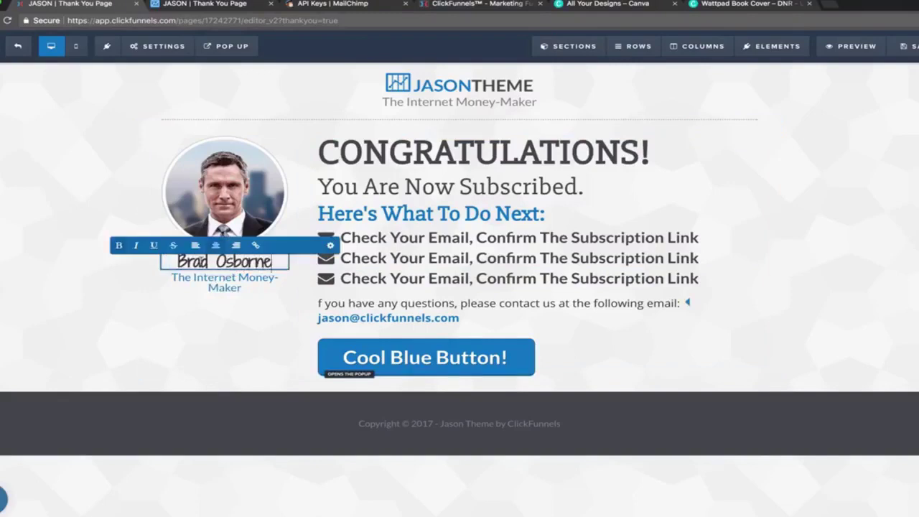
Replace the tagline beneath the name with the owner's brand tagline
triple_click(215, 280)
type("Th")
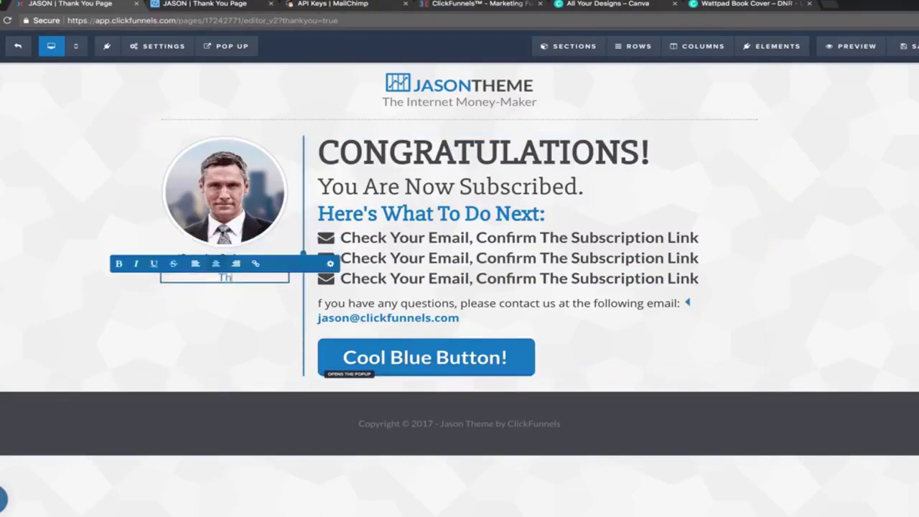
type("e Nomad Brad")
left_click(203, 179)
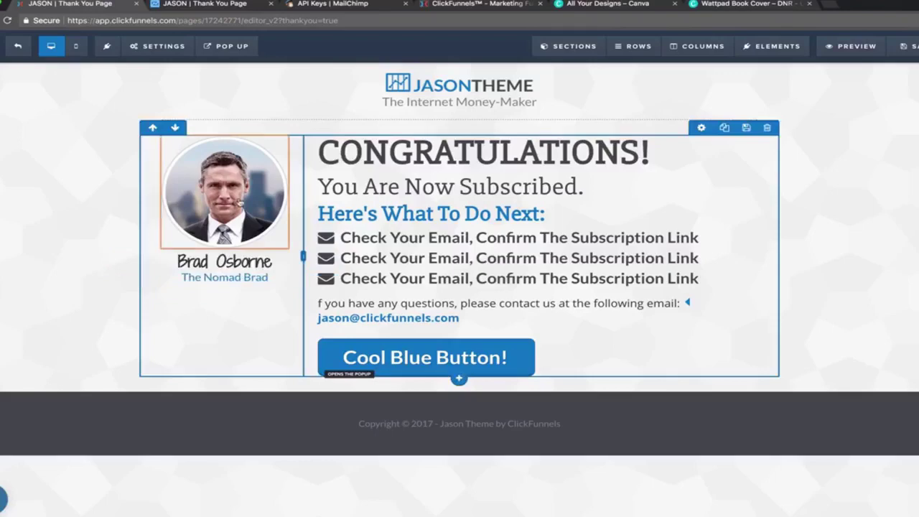
left_click(243, 181)
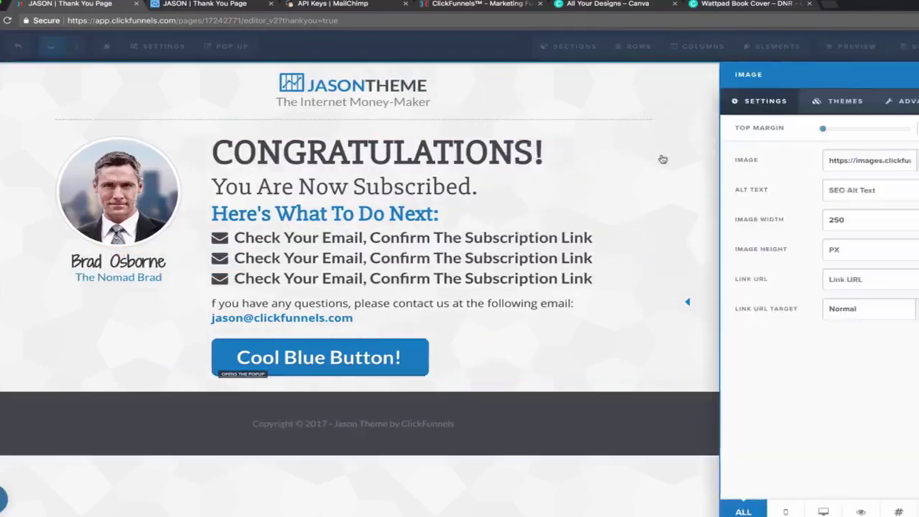